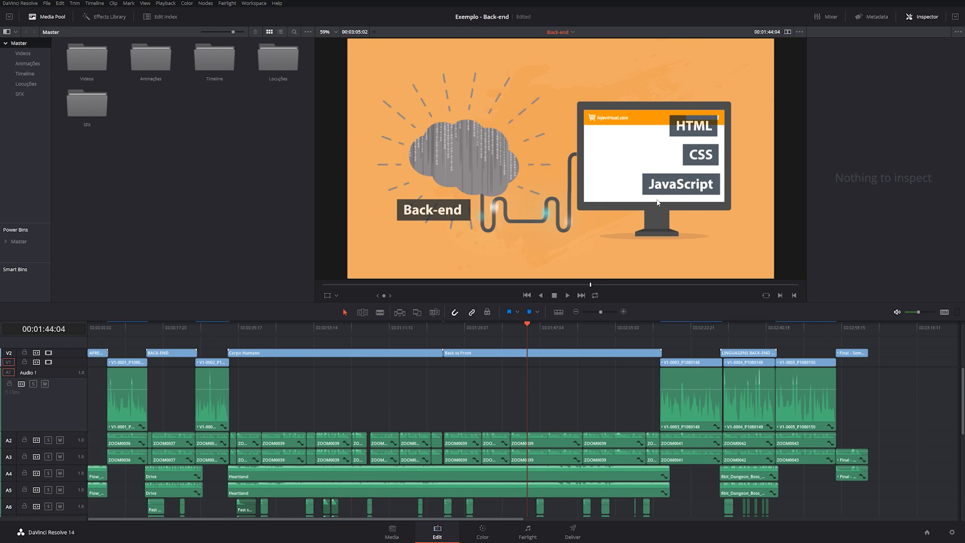
Move the playhead to 00:02:47:19 and look through the lower audio tracks of the Back-end timeline.
{"action": "left_click", "coordinate": [689, 326]}
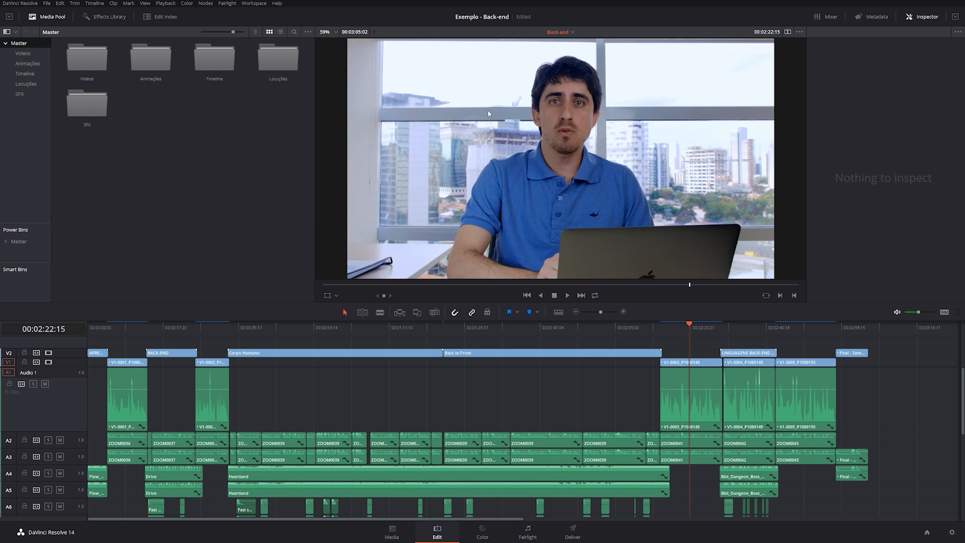
{"action": "left_click", "coordinate": [796, 327]}
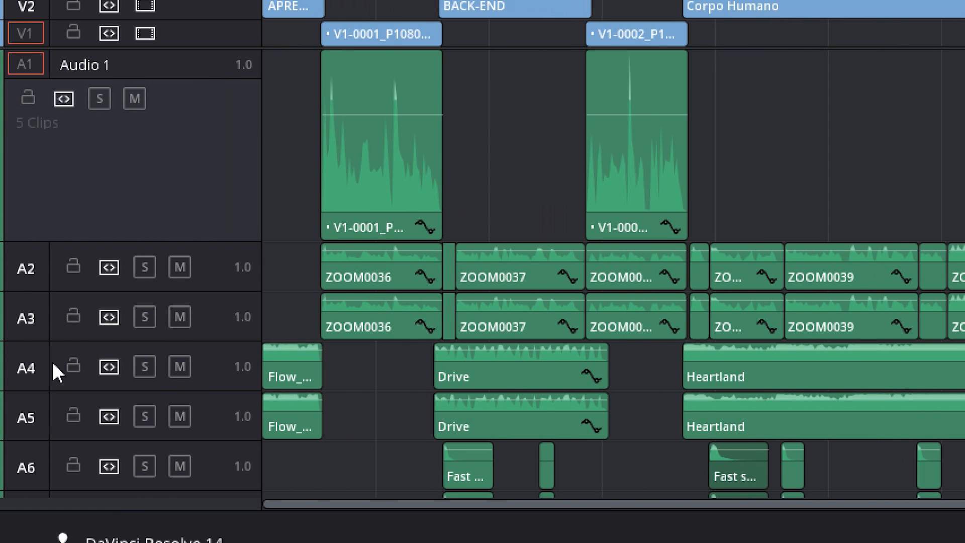
{"action": "scroll", "coordinate": [757, 366], "scroll_direction": "down", "scroll_amount": 4}
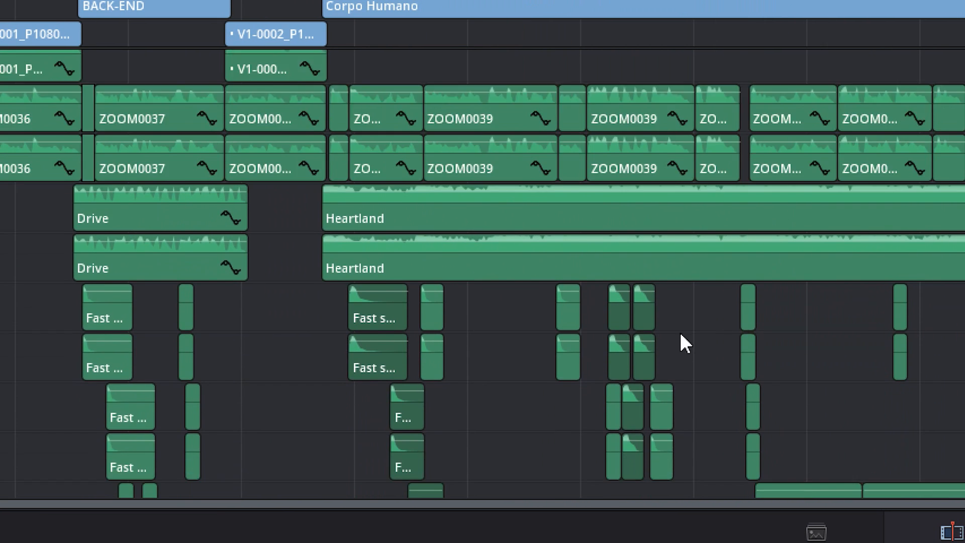
{"action": "scroll", "coordinate": [685, 344], "scroll_direction": "down", "scroll_amount": 7}
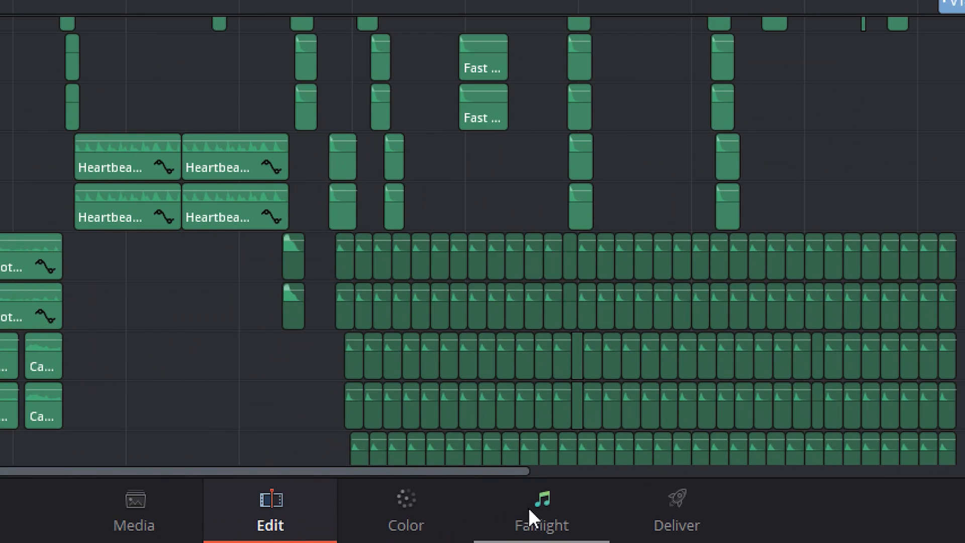
Switch to the Fairlight page and reduce the height of the meters and viewer area to enlarge the timeline.
{"action": "left_click", "coordinate": [527, 531]}
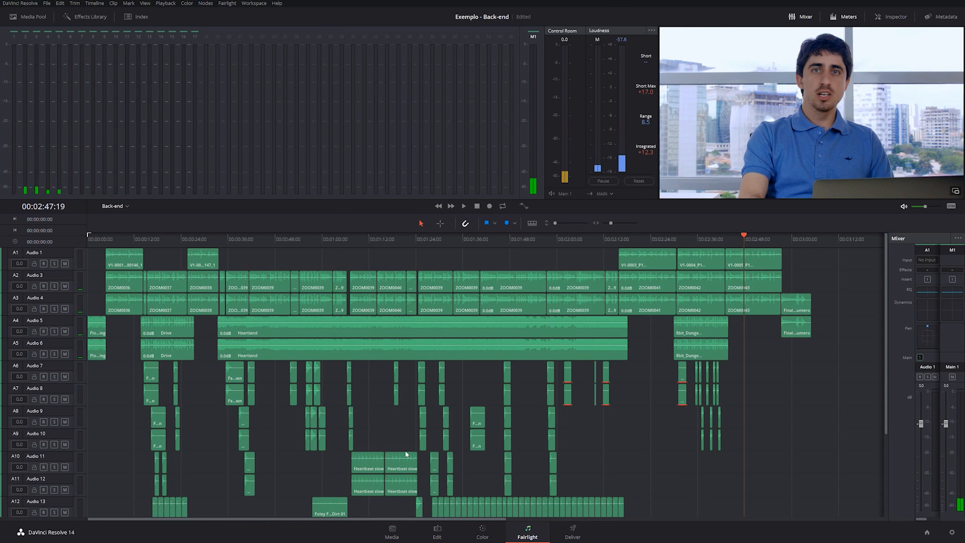
{"action": "left_click_drag", "start_coordinate": [659, 200], "coordinate": [647, 91]}
Return to the Edit page, shrink the viewer area to enlarge the timeline, and give the audio tracks more height.
{"action": "left_click", "coordinate": [437, 533]}
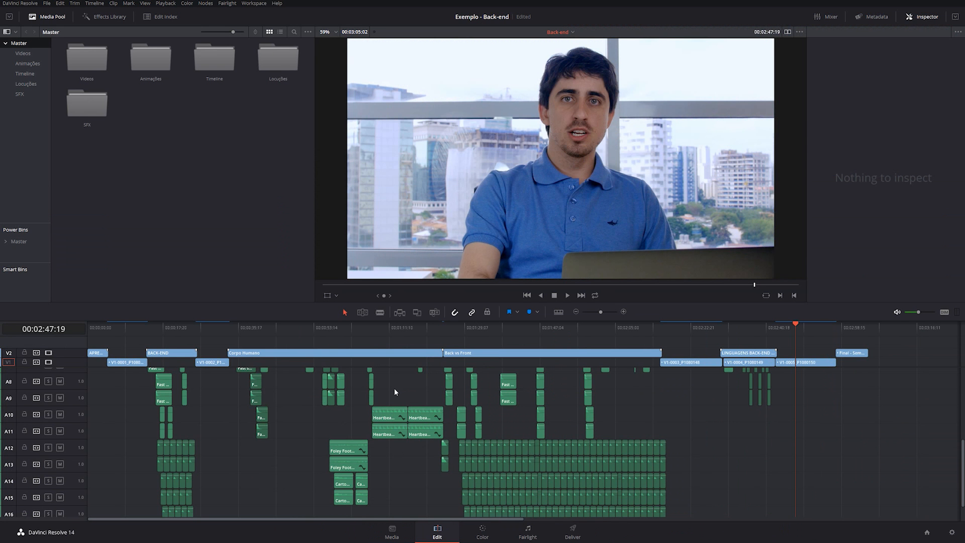
{"action": "left_click_drag", "start_coordinate": [647, 301], "coordinate": [623, 150]}
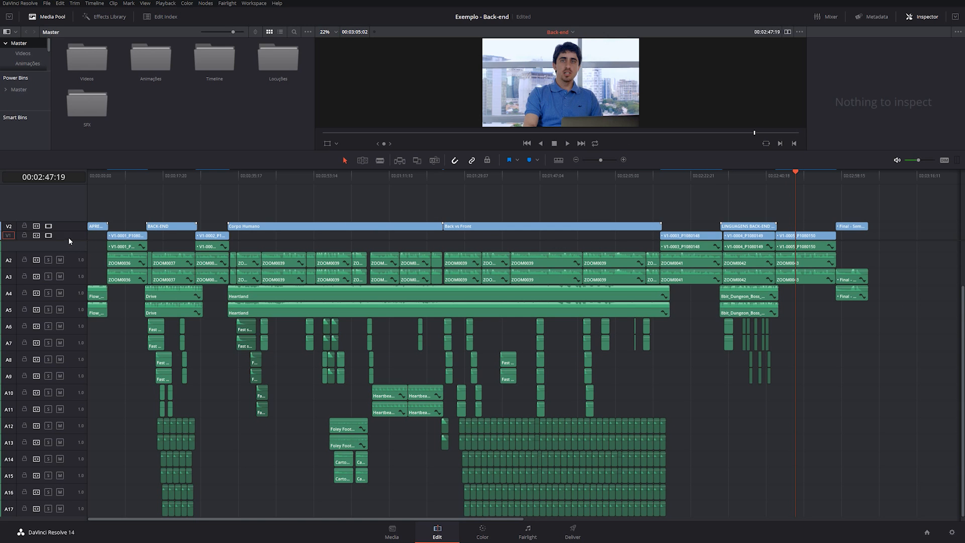
{"action": "left_click_drag", "start_coordinate": [68, 240], "coordinate": [68, 217]}
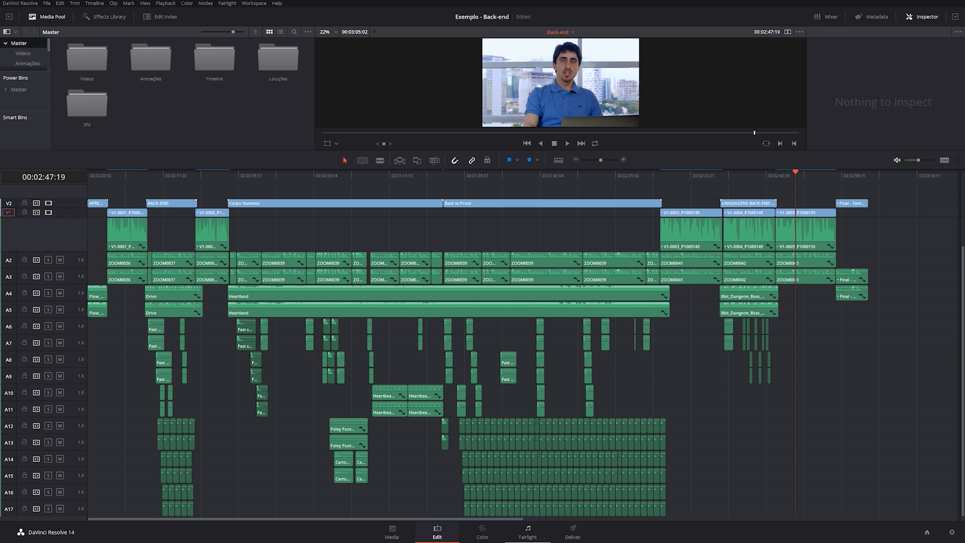
On the Fairlight page, hide the meters and widen the mixer until all track channels and Main 1 fit.
{"action": "left_click", "coordinate": [528, 533]}
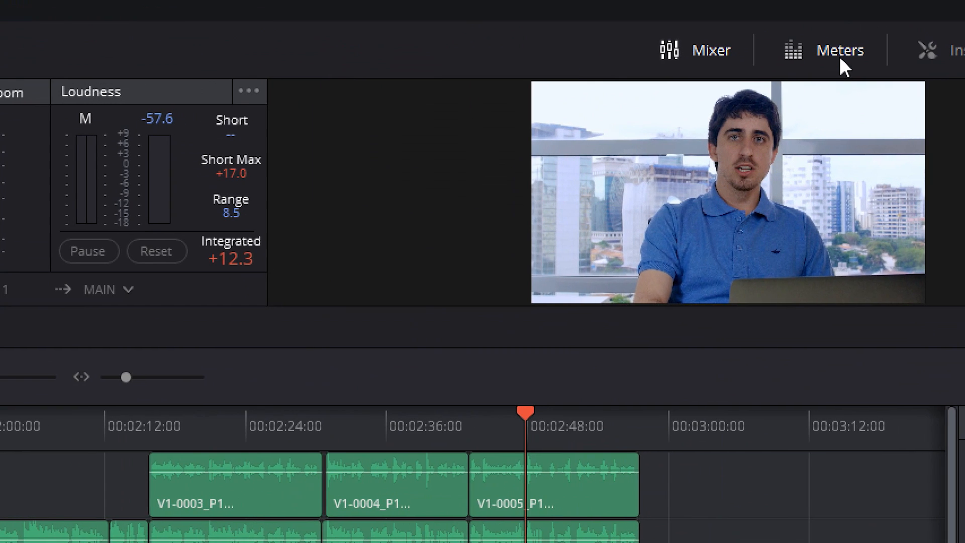
{"action": "left_click", "coordinate": [845, 16]}
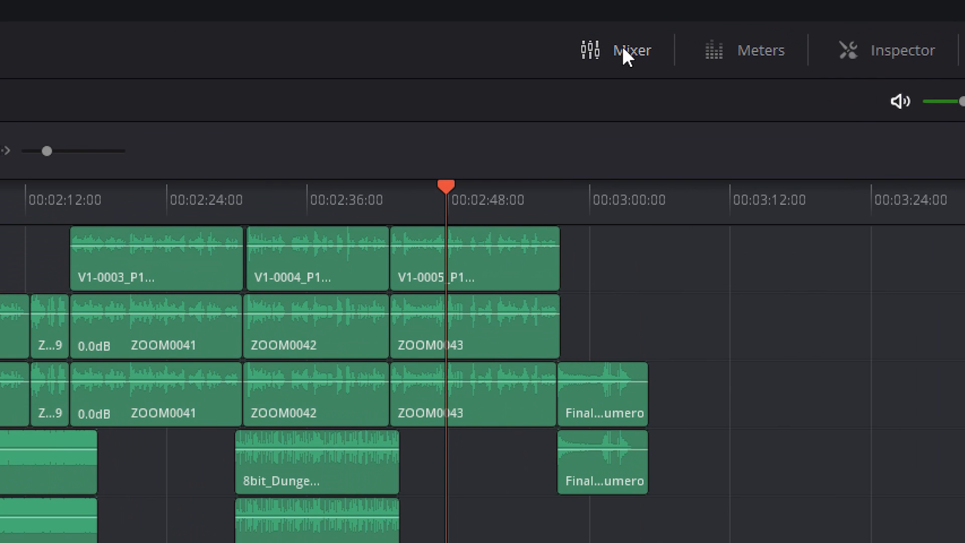
{"action": "left_click", "coordinate": [803, 17]}
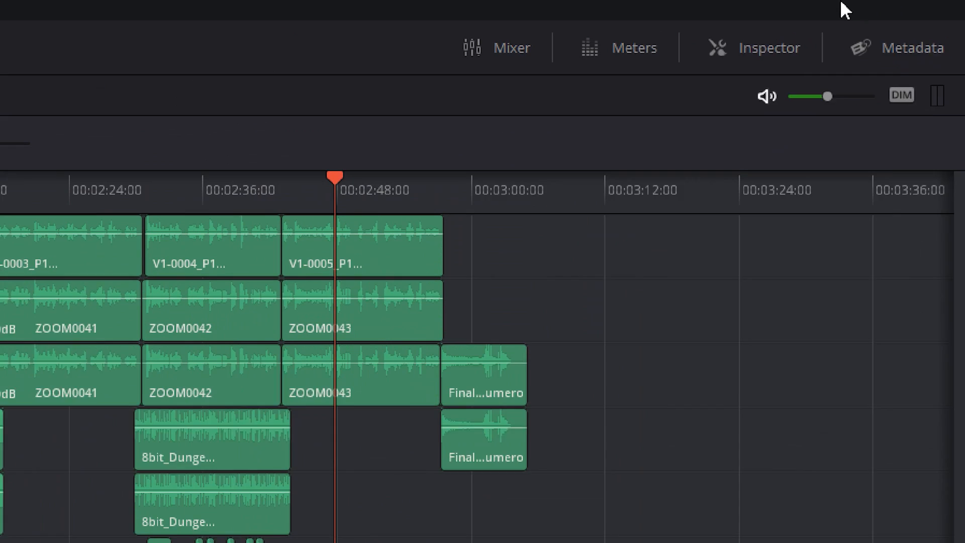
{"action": "left_click", "coordinate": [507, 48]}
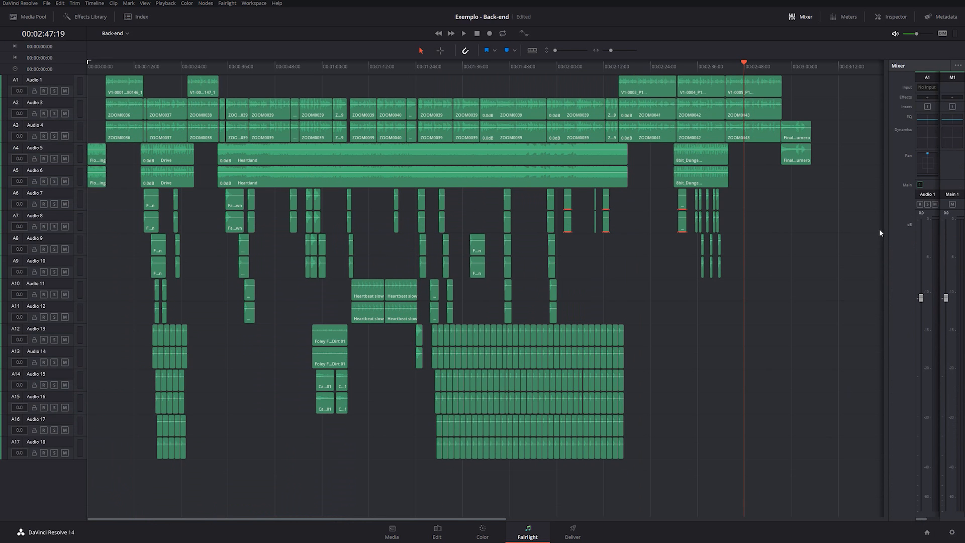
{"action": "left_click_drag", "start_coordinate": [887, 231], "coordinate": [488, 231]}
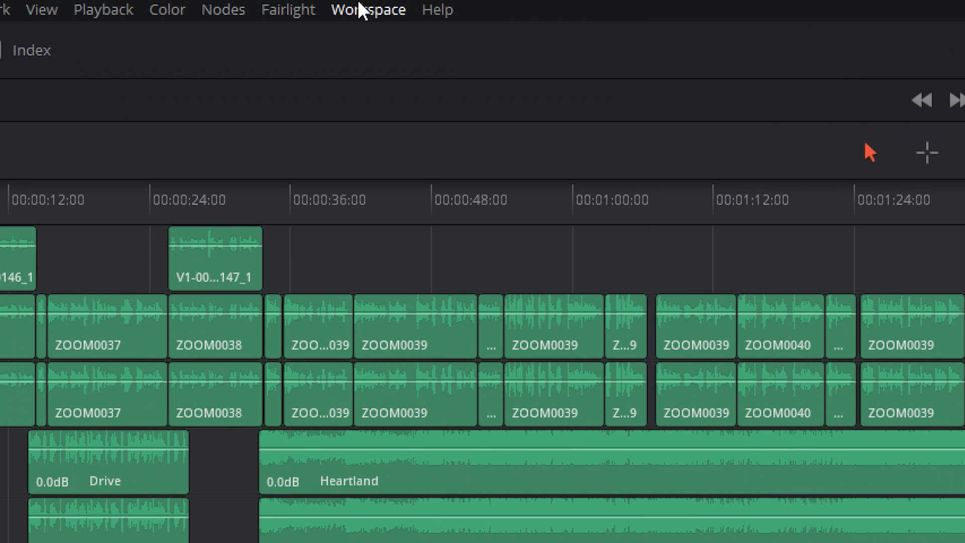
Look at the Dual Screen options available for the workspace.
{"action": "left_click", "coordinate": [361, 9]}
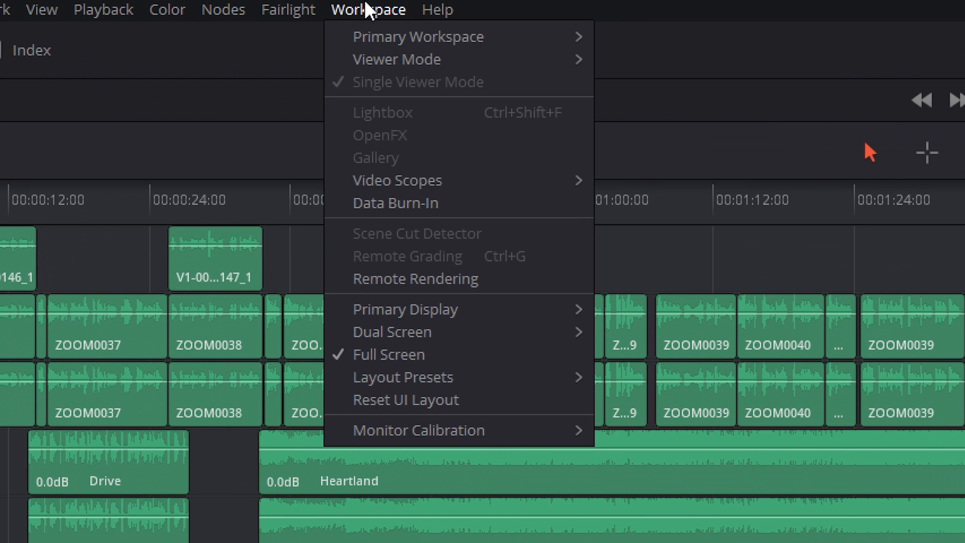
{"action": "mouse_move", "coordinate": [448, 332]}
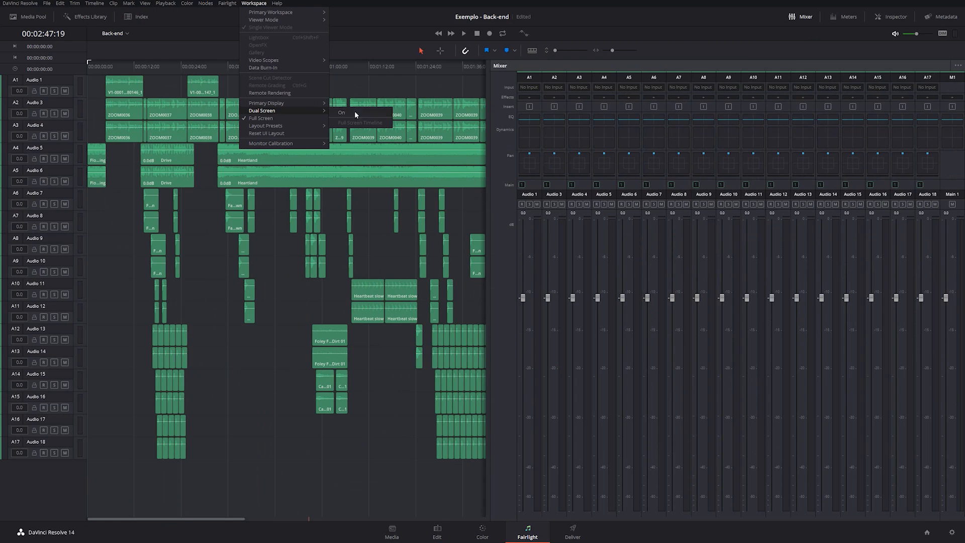
{"action": "left_click", "coordinate": [643, 340]}
Show the meters again and reset the loudness measurement.
{"action": "left_click", "coordinate": [812, 52]}
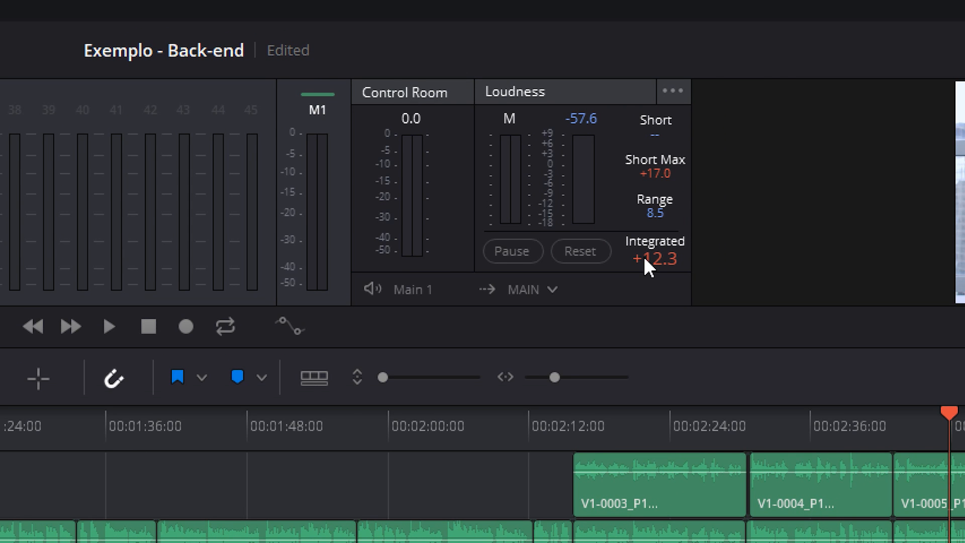
{"action": "left_click", "coordinate": [583, 249]}
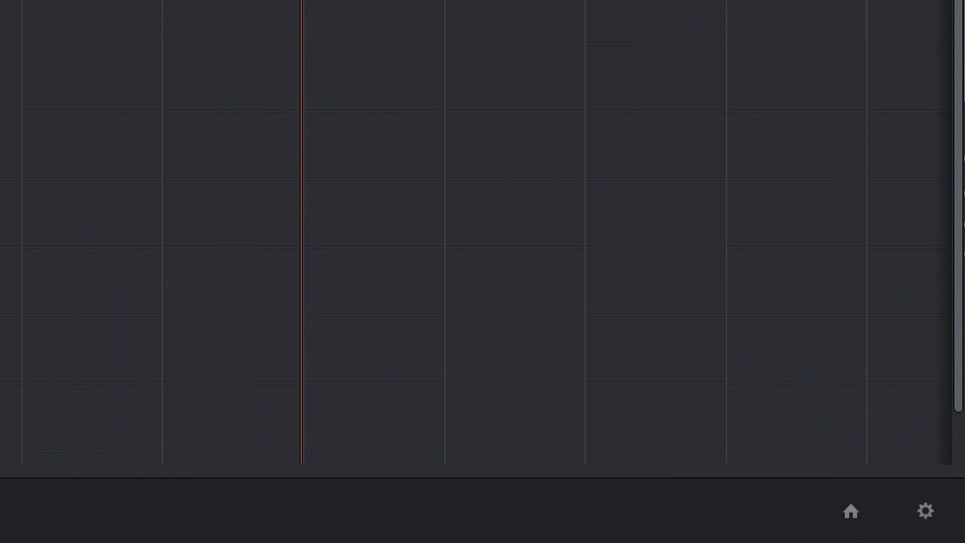
Open the project settings and view the Capture and Playback section.
{"action": "left_click", "coordinate": [923, 510]}
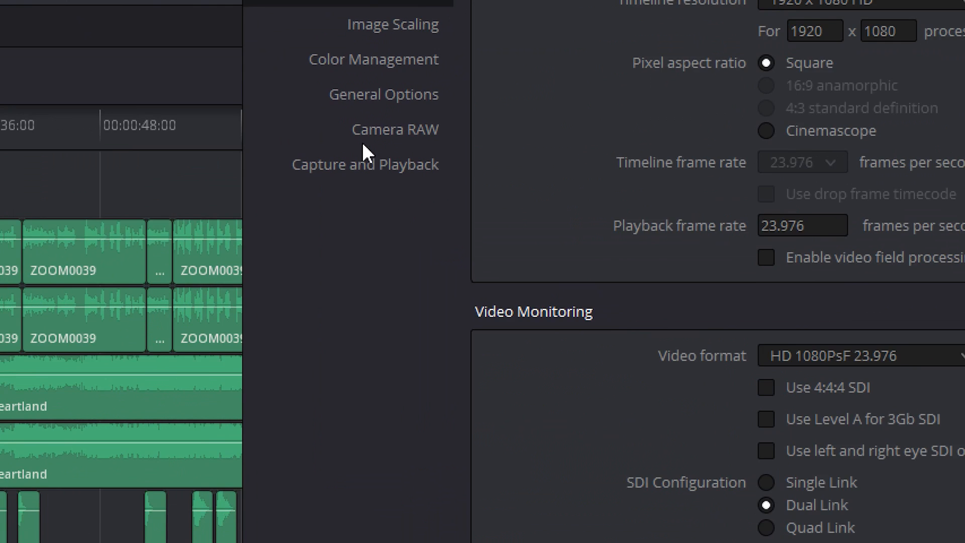
{"action": "left_click", "coordinate": [382, 157]}
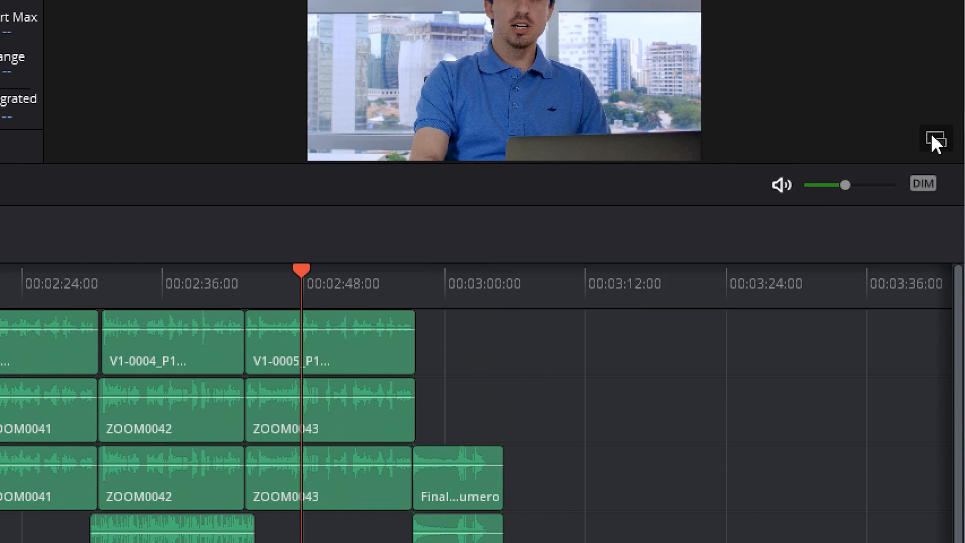
Detach the viewer into a floating window, move and enlarge it over the timeline, and dock it again.
{"action": "left_click", "coordinate": [955, 94]}
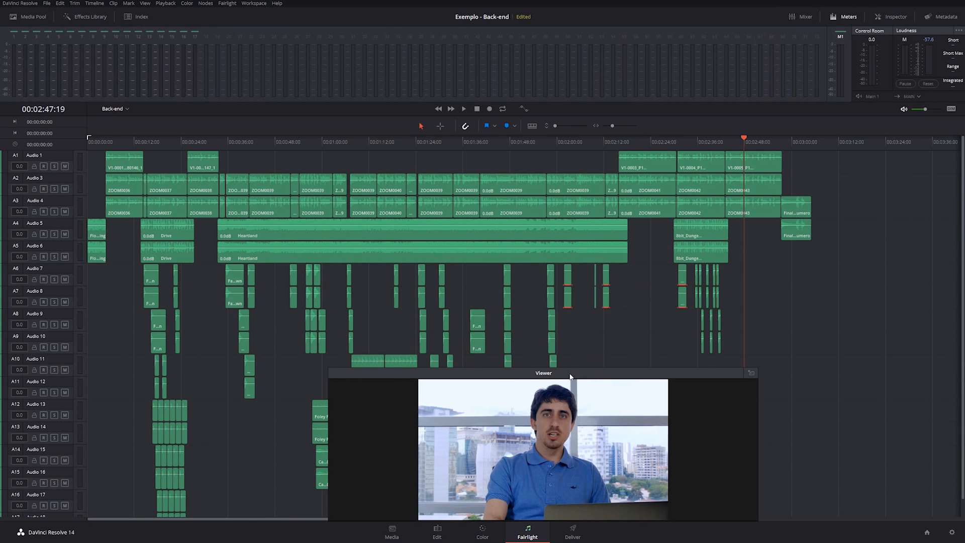
{"action": "left_click_drag", "start_coordinate": [570, 376], "coordinate": [578, 133]}
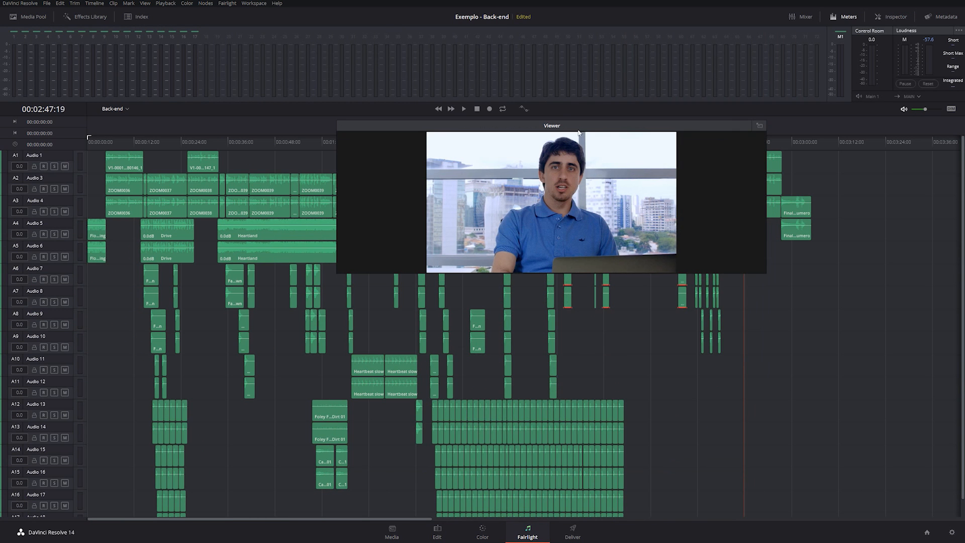
{"action": "left_click_drag", "start_coordinate": [764, 276], "coordinate": [756, 369]}
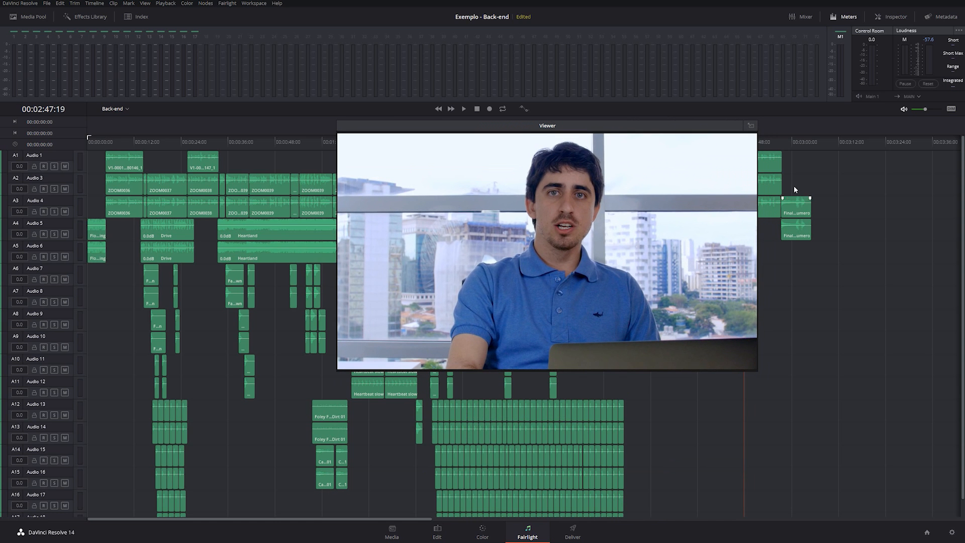
{"action": "left_click", "coordinate": [751, 126]}
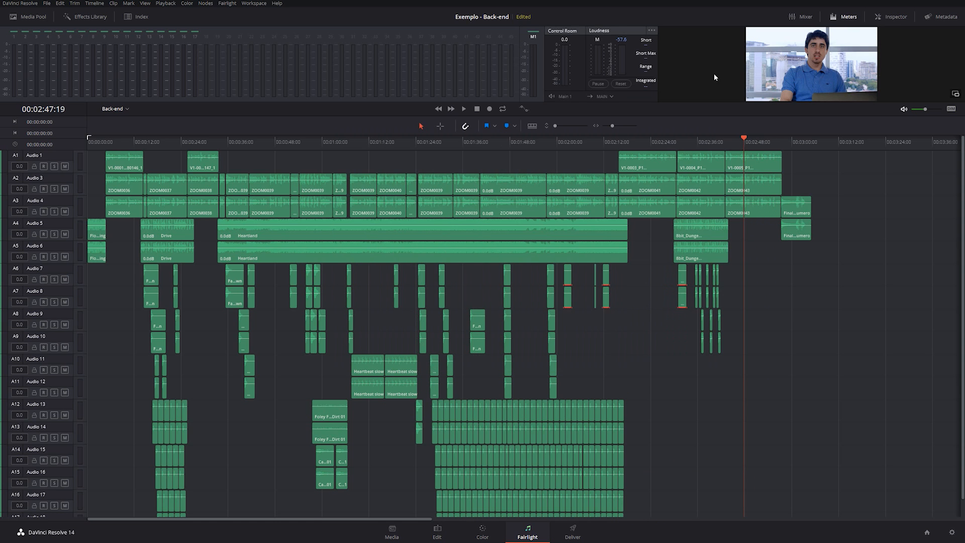
Narrow the docked viewer to give the meters more width, and open the Inspector.
{"action": "left_click_drag", "start_coordinate": [659, 66], "coordinate": [830, 67]}
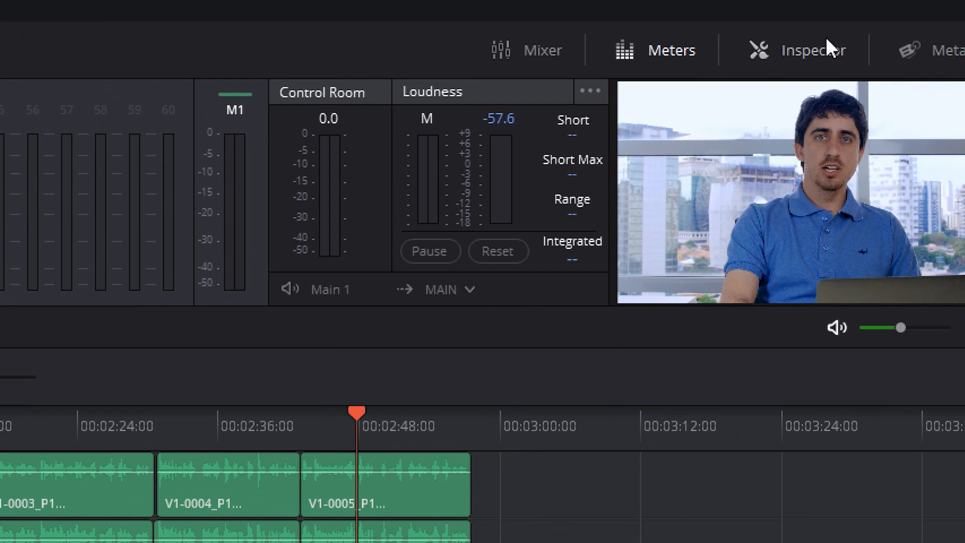
{"action": "left_click", "coordinate": [815, 44]}
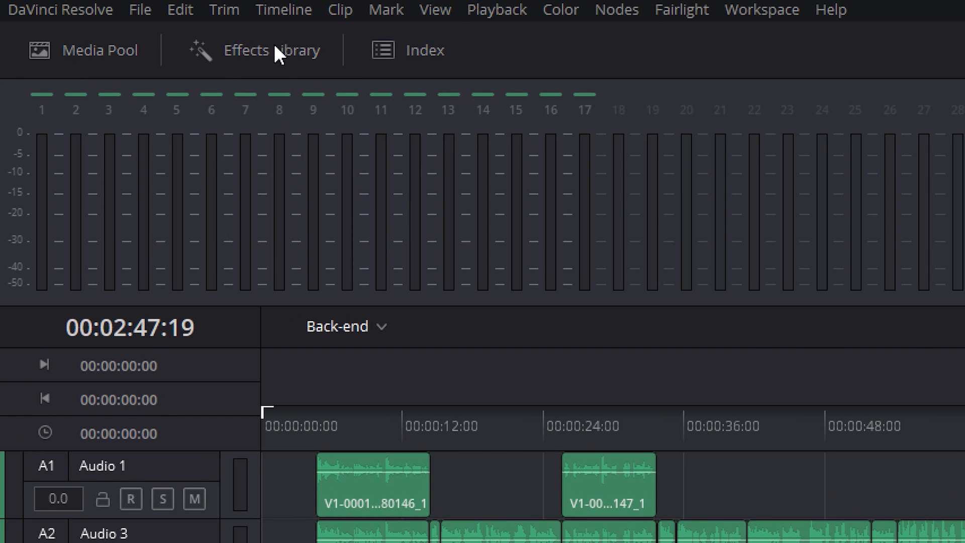
Open the Effects Library and browse the list of VST effects.
{"action": "left_click", "coordinate": [85, 17]}
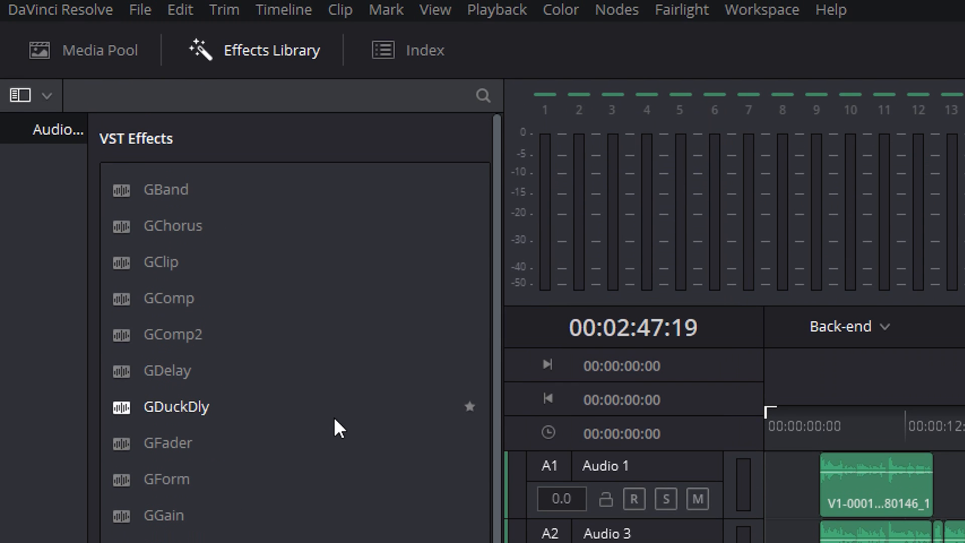
{"action": "scroll", "coordinate": [261, 376], "scroll_direction": "down", "scroll_amount": 2}
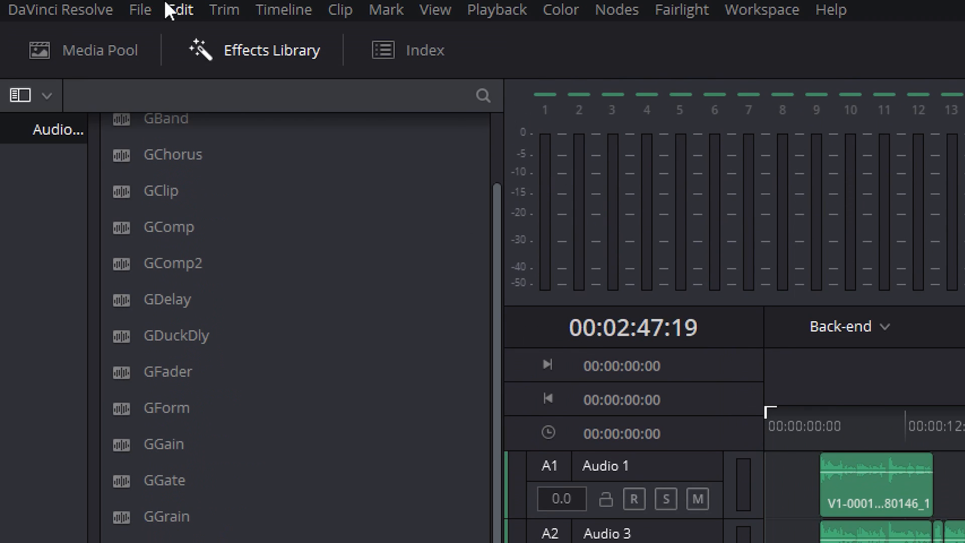
{"action": "scroll", "coordinate": [228, 201], "scroll_direction": "up", "scroll_amount": 2}
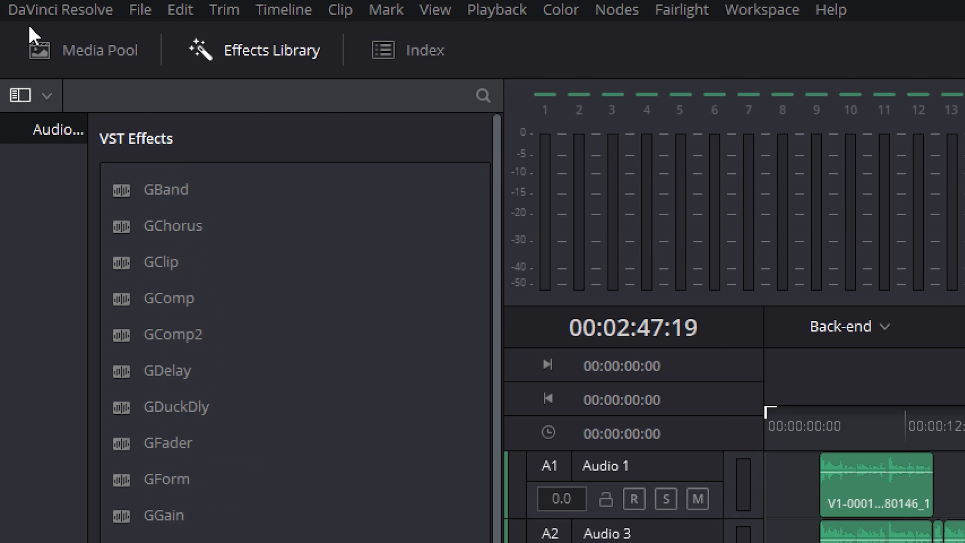
View the VST effect folders and available plugins in the Audio Plugins system preferences, leaving without saving.
{"action": "left_click", "coordinate": [48, 9]}
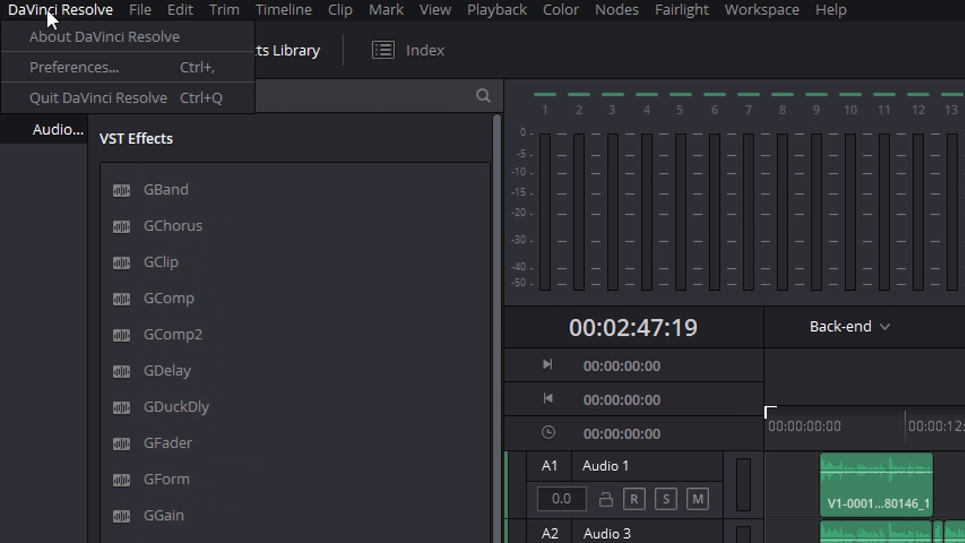
{"action": "left_click", "coordinate": [63, 71]}
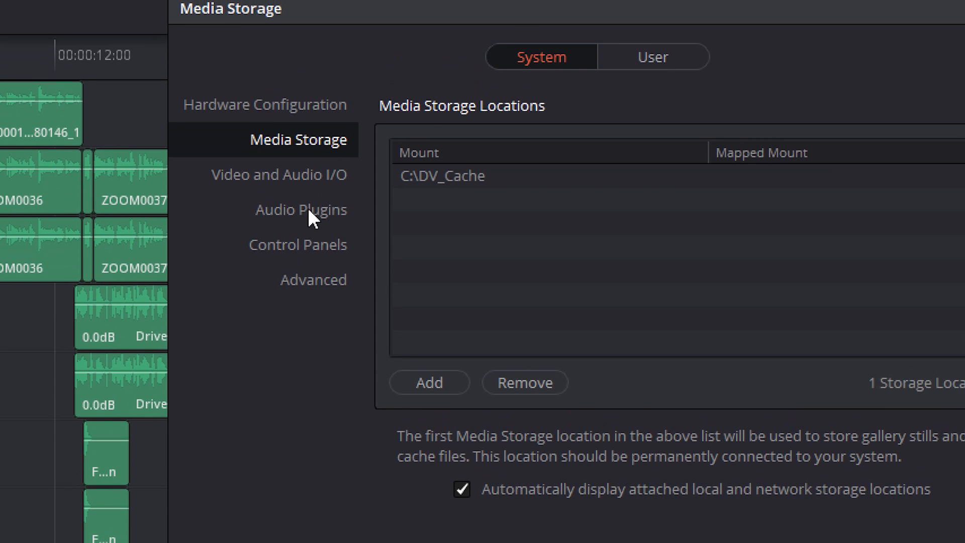
{"action": "left_click", "coordinate": [309, 211]}
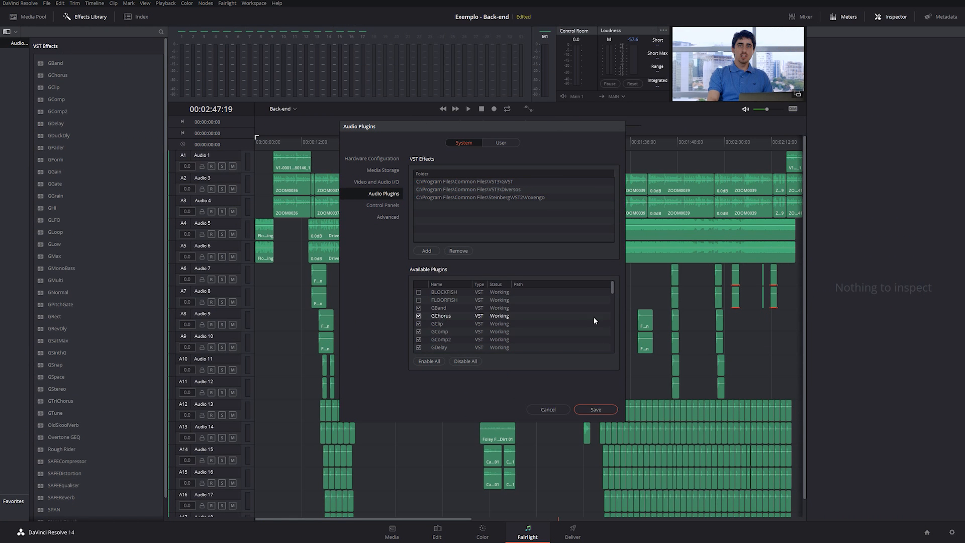
{"action": "left_click", "coordinate": [548, 409]}
Apply the GLFO VST effect to the short ZOOM0039 clip near 00:00:36:00 on track A3.
{"action": "left_click", "coordinate": [402, 213]}
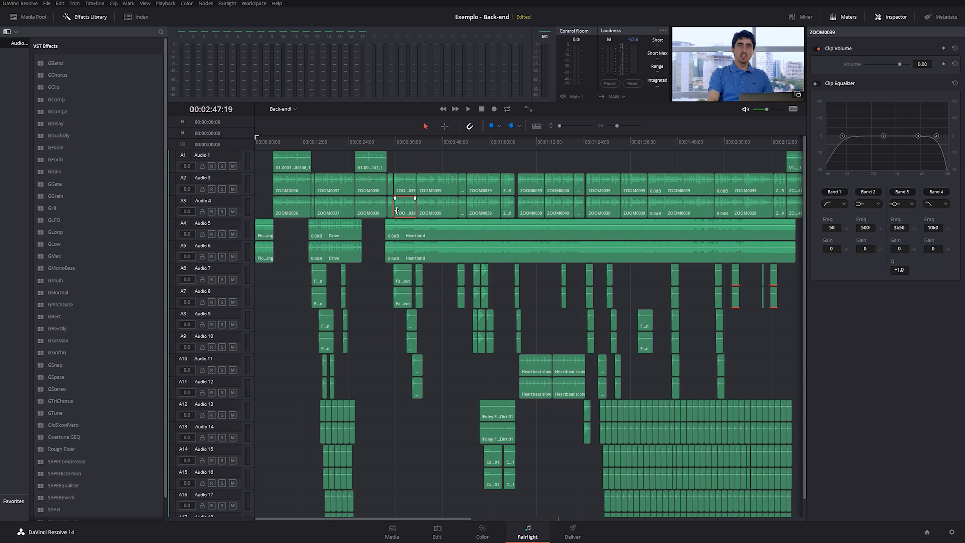
{"action": "left_click_drag", "start_coordinate": [109, 217], "coordinate": [405, 214]}
{"action": "left_click", "coordinate": [350, 328]}
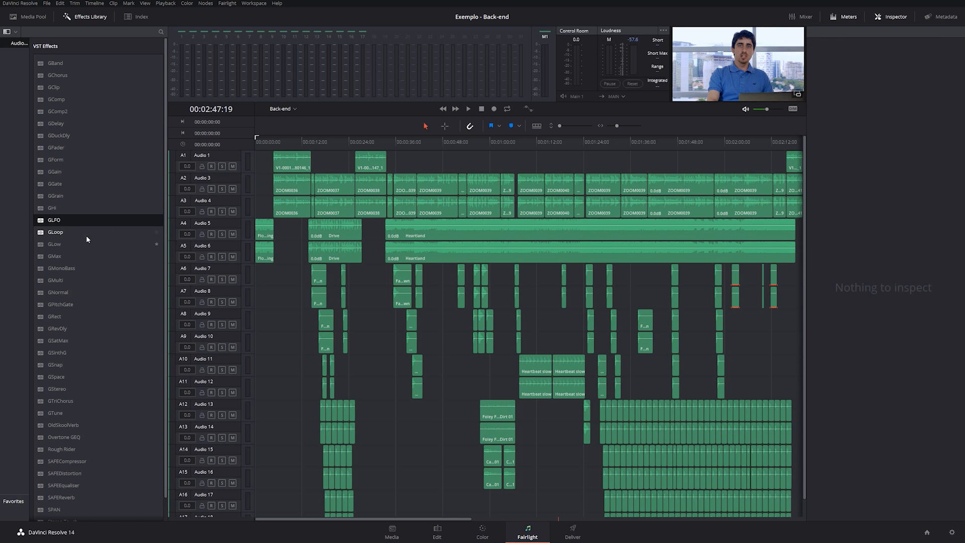
Inspect the track level of track A3 and the volume and equalizer settings of its ZOOM0037 clip.
{"action": "left_click", "coordinate": [226, 200]}
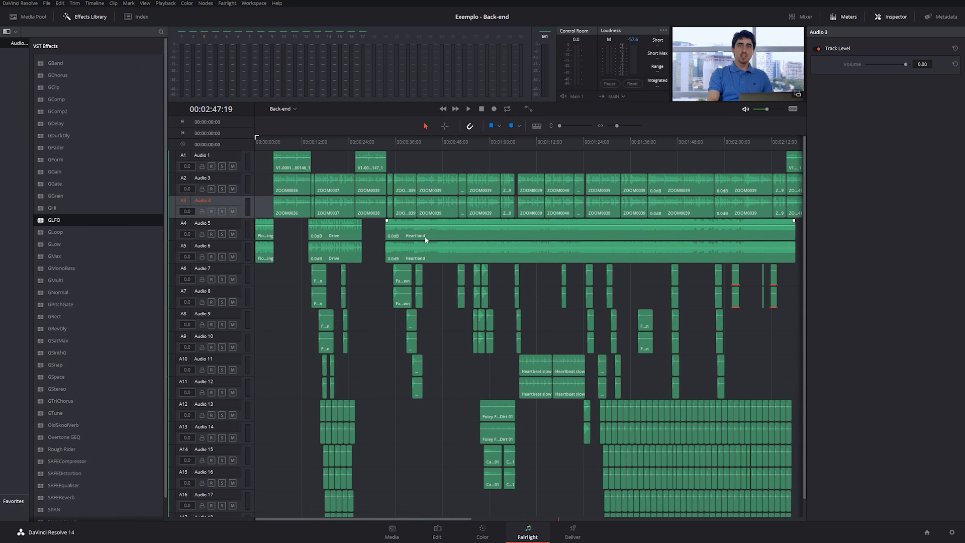
{"action": "left_click", "coordinate": [335, 213]}
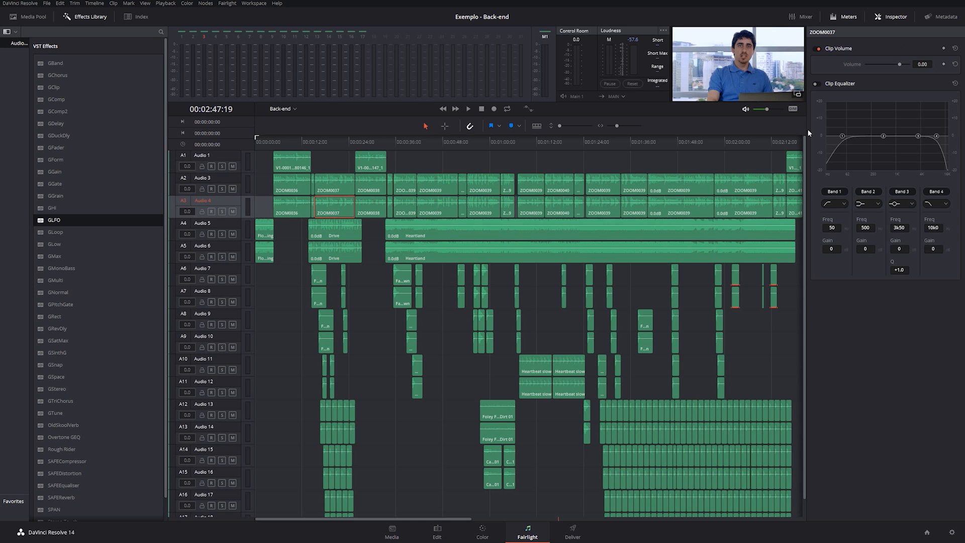
Close the Inspector and view the metadata of the first ZOOM0036 clip on track A3.
{"action": "double_click", "coordinate": [230, 201]}
{"action": "left_click", "coordinate": [293, 212]}
{"action": "left_click", "coordinate": [894, 17]}
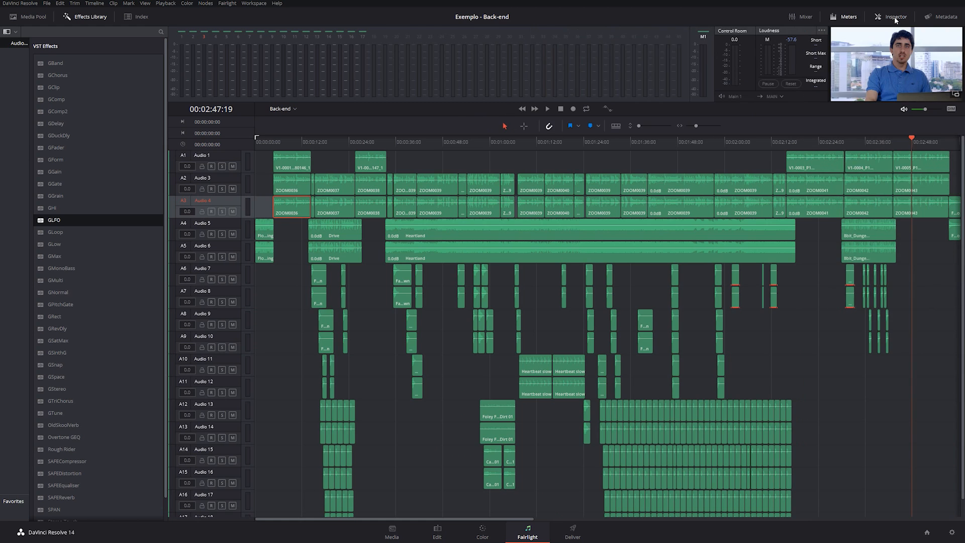
{"action": "left_click", "coordinate": [938, 19]}
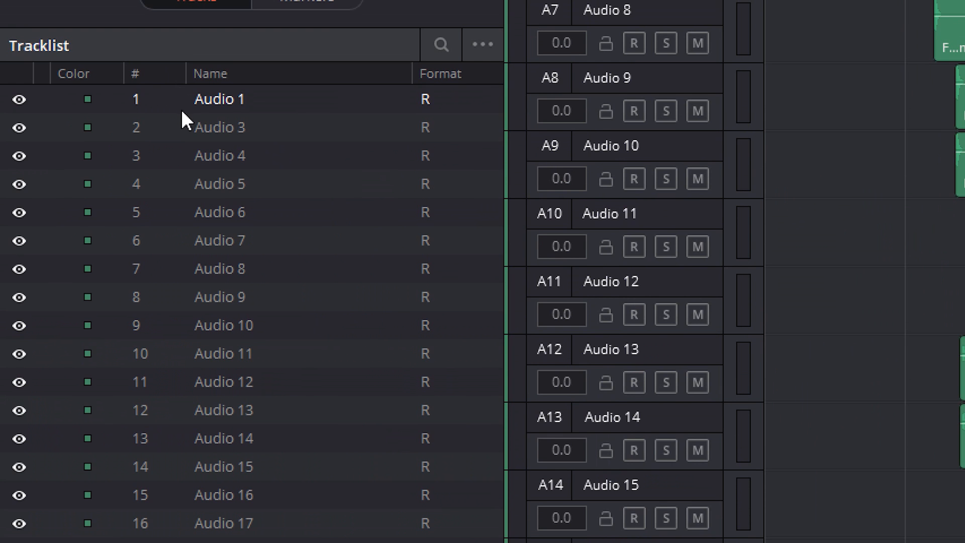
View the Index's marker list, return to the Tracklist and hide tracks Audio 1 and Audio 3 through Audio 7.
{"action": "left_click", "coordinate": [313, 168]}
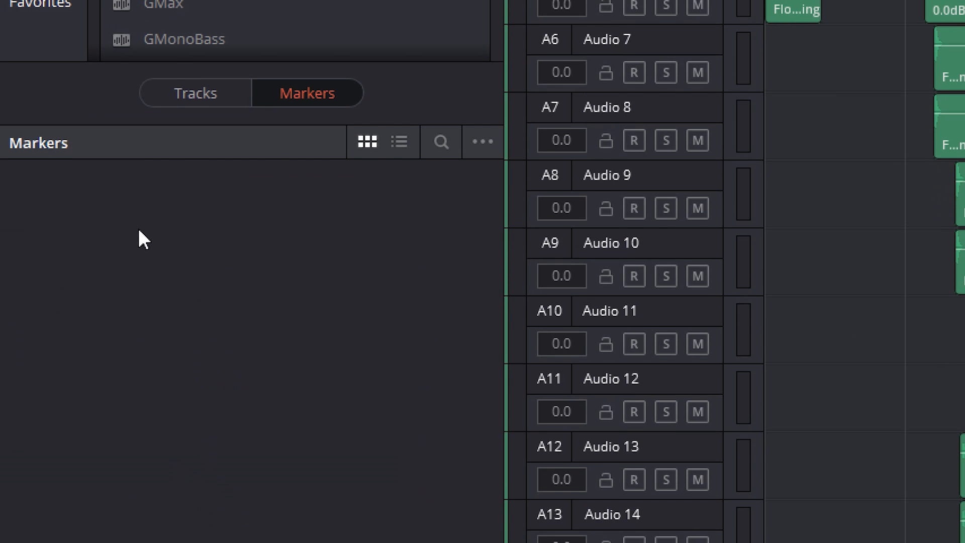
{"action": "left_click", "coordinate": [192, 97]}
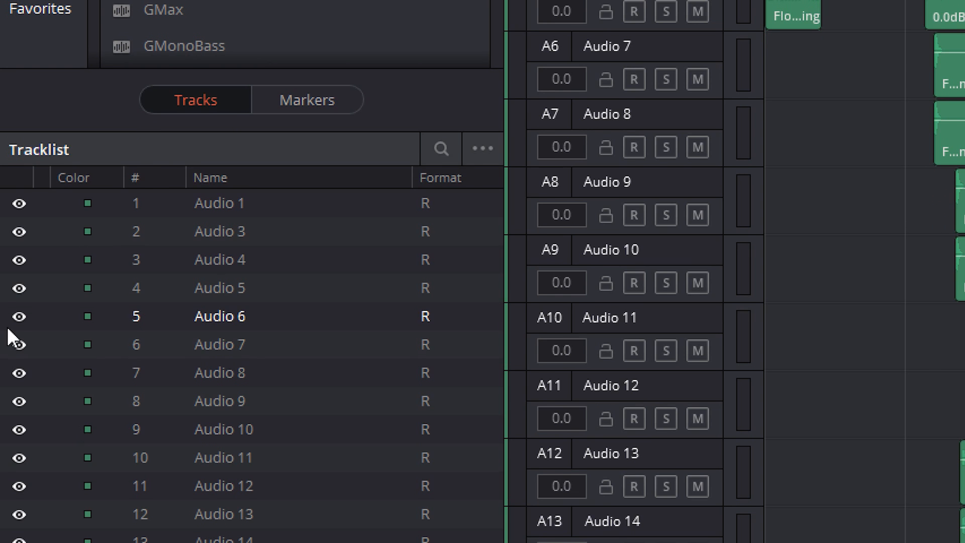
{"action": "left_click", "coordinate": [18, 316]}
{"action": "left_click", "coordinate": [18, 345]}
{"action": "left_click", "coordinate": [19, 287]}
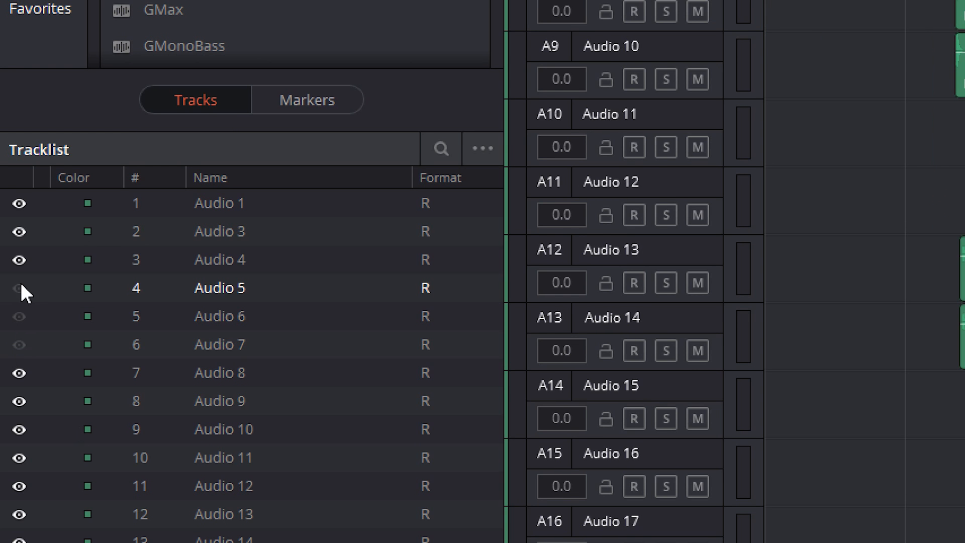
{"action": "left_click", "coordinate": [19, 259]}
{"action": "left_click", "coordinate": [21, 231]}
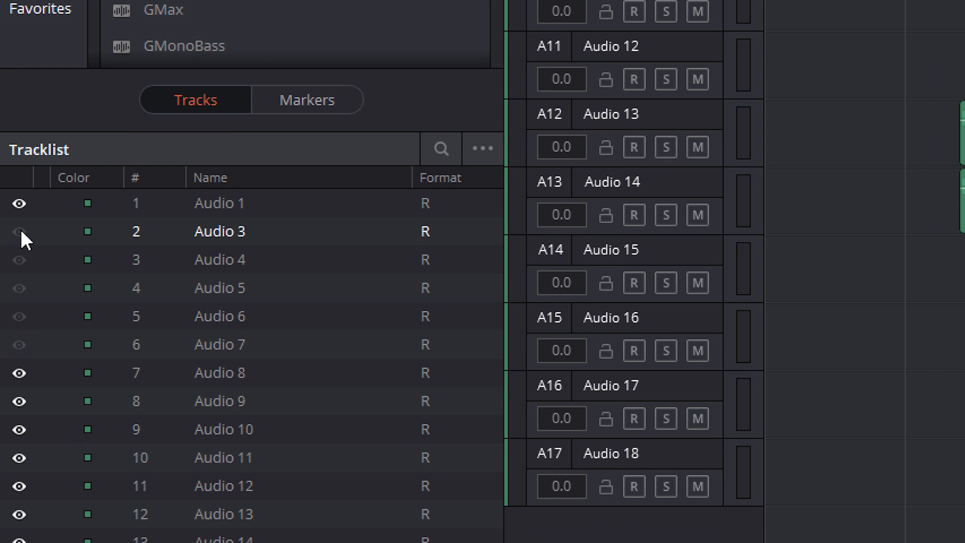
{"action": "left_click", "coordinate": [20, 203]}
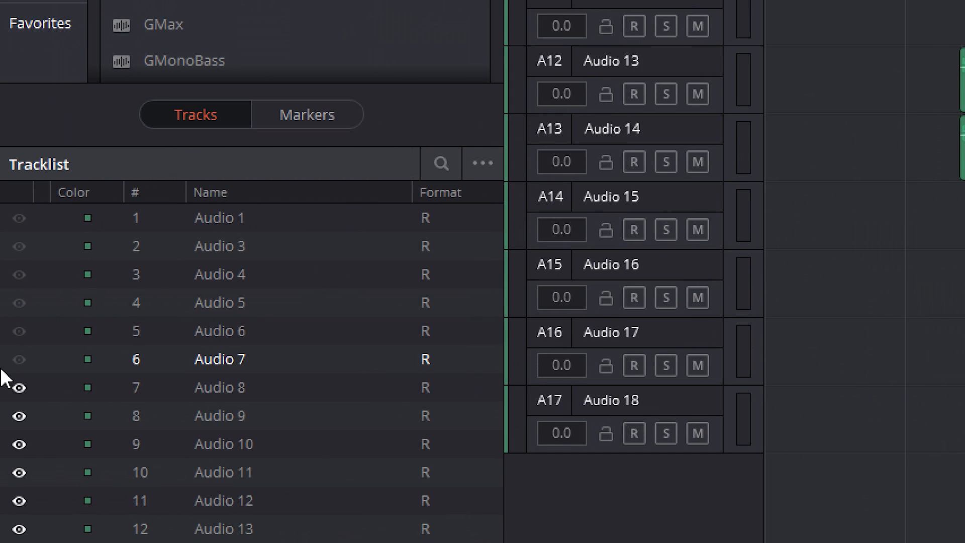
Show tracks Audio 5 through Audio 7 again, and hide every track in the Tracklist except Audio 18.
{"action": "left_click", "coordinate": [6, 367]}
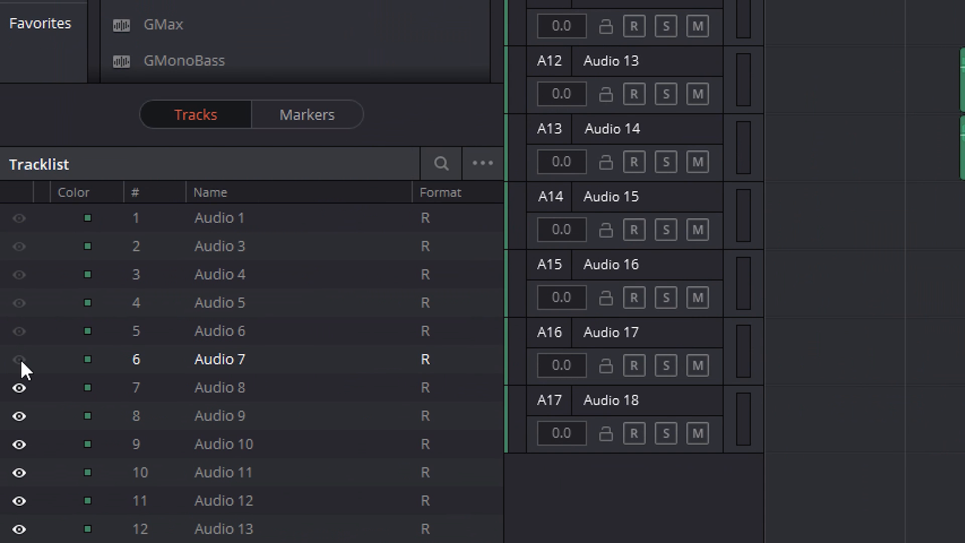
{"action": "left_click", "coordinate": [17, 330]}
{"action": "left_click", "coordinate": [19, 301]}
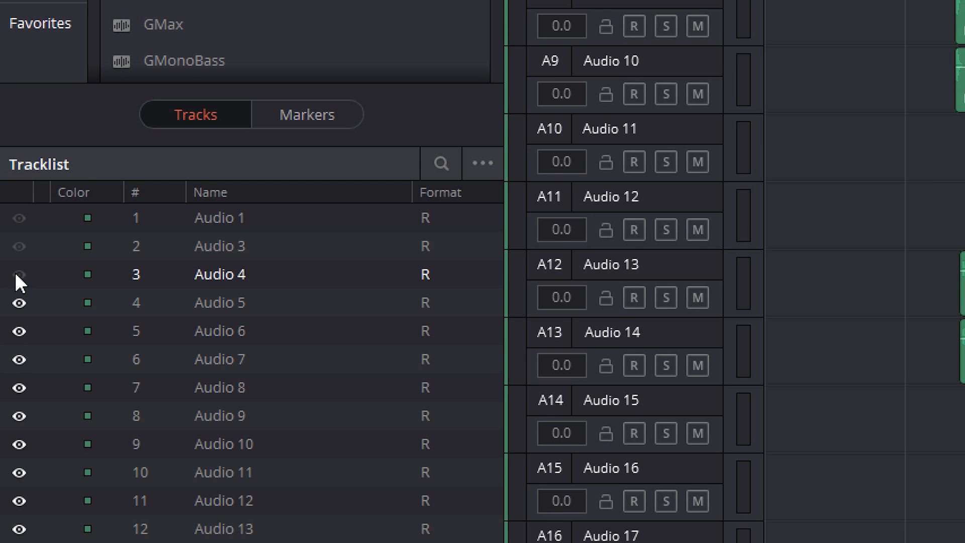
{"action": "left_click", "coordinate": [19, 301]}
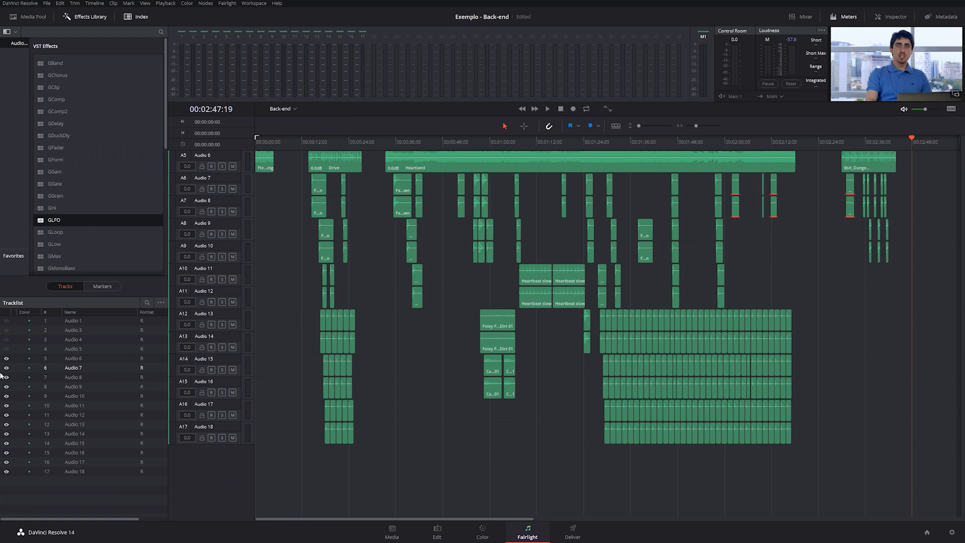
{"action": "left_click", "coordinate": [7, 358]}
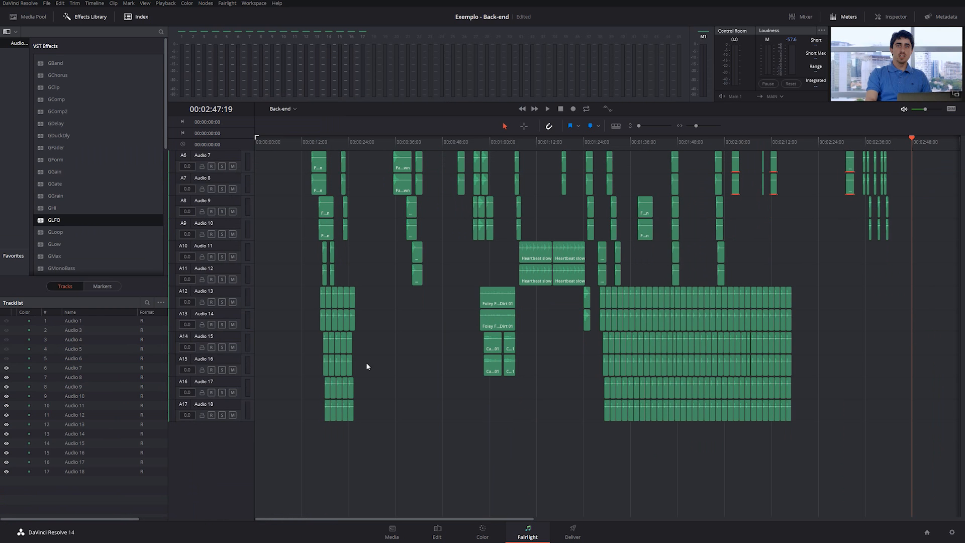
{"action": "left_click_drag", "start_coordinate": [7, 367], "coordinate": [7, 463]}
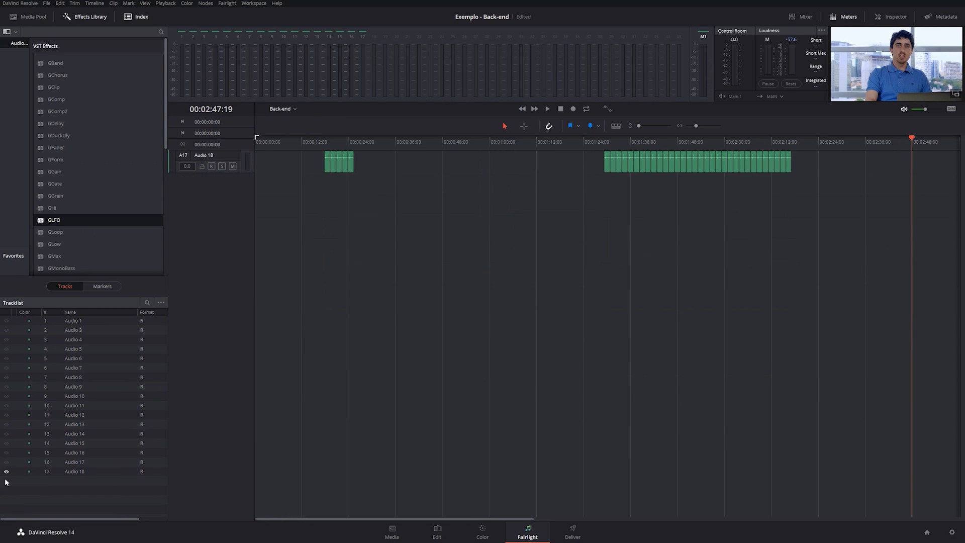
Make only the music tracks Audio 5 and Audio 6 visible in the timeline, hiding Audio 18.
{"action": "left_click", "coordinate": [7, 349]}
{"action": "left_click", "coordinate": [7, 359]}
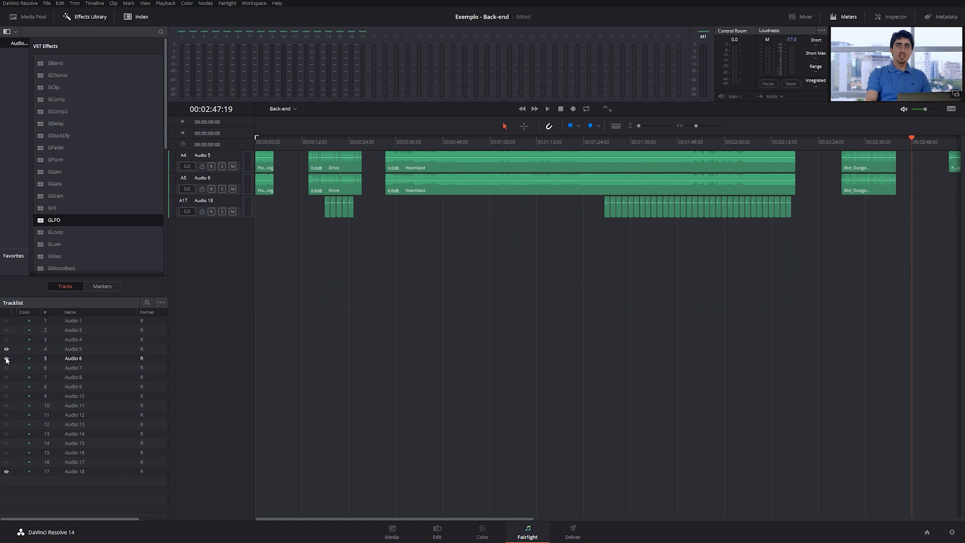
{"action": "left_click", "coordinate": [6, 472]}
Make only the voice tracks Audio 1, Audio 3 and Audio 4 visible, hiding Audio 5 and Audio 6.
{"action": "left_click", "coordinate": [7, 340]}
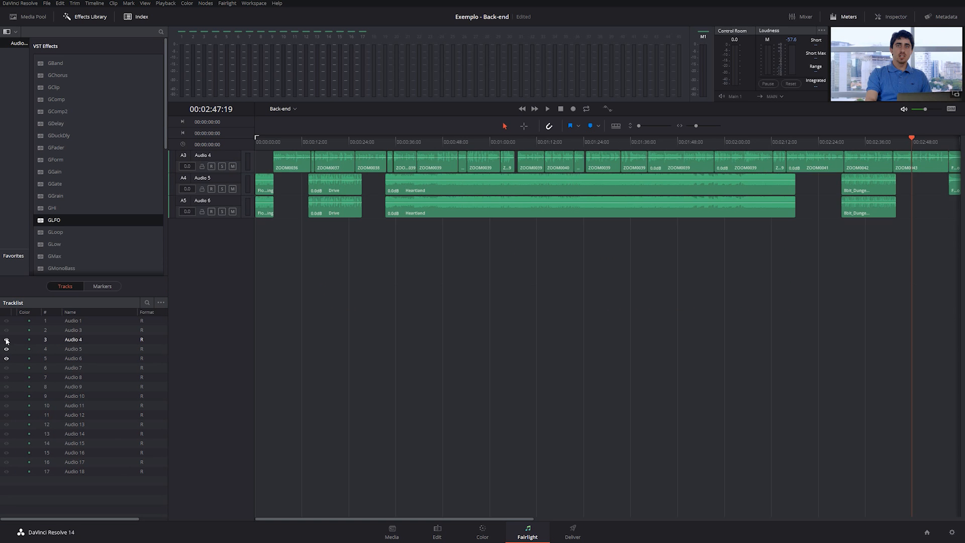
{"action": "left_click", "coordinate": [6, 330]}
{"action": "left_click", "coordinate": [7, 321]}
{"action": "left_click", "coordinate": [6, 349]}
{"action": "left_click", "coordinate": [6, 358]}
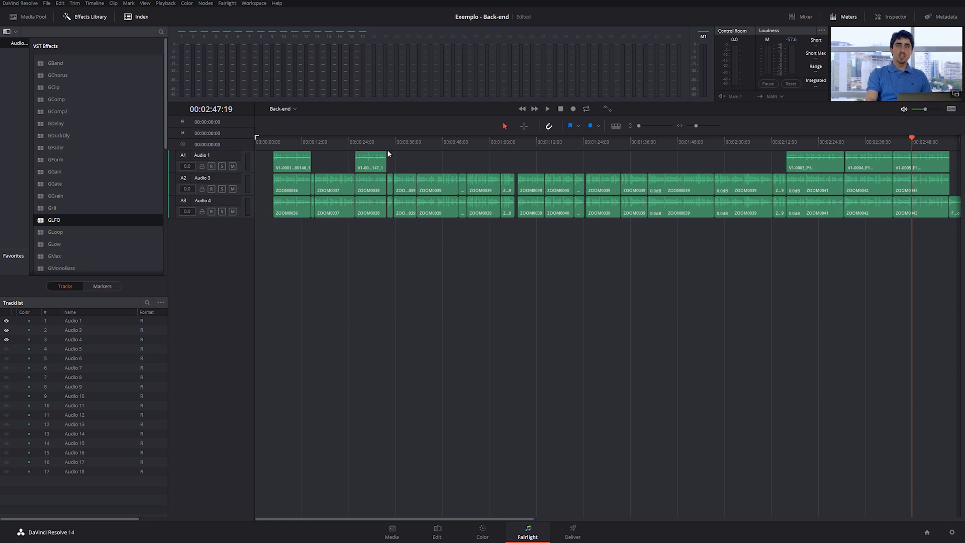
Show all the hidden tracks from Audio 5 to Audio 18, and close the Effects Library and the Index.
{"action": "left_click_drag", "start_coordinate": [7, 349], "coordinate": [14, 463]}
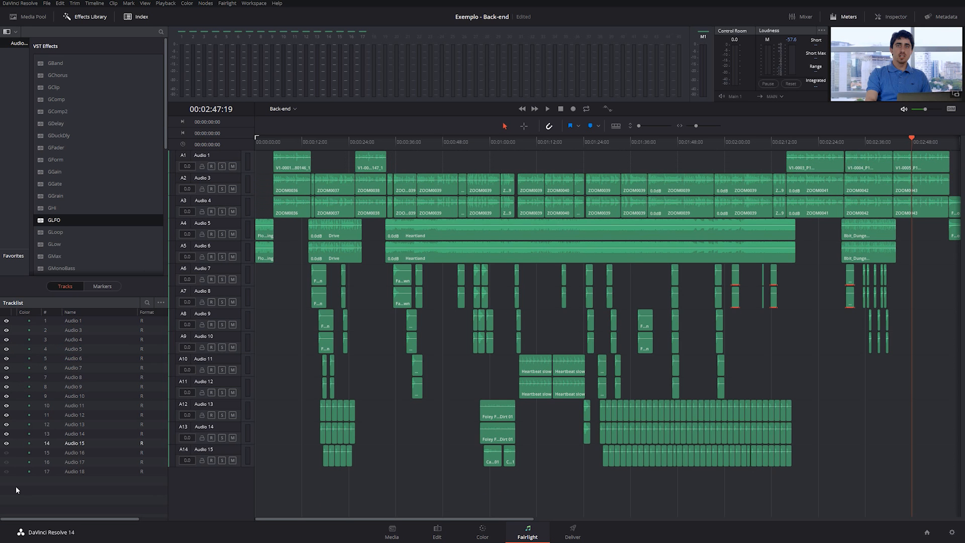
{"action": "left_click", "coordinate": [6, 472]}
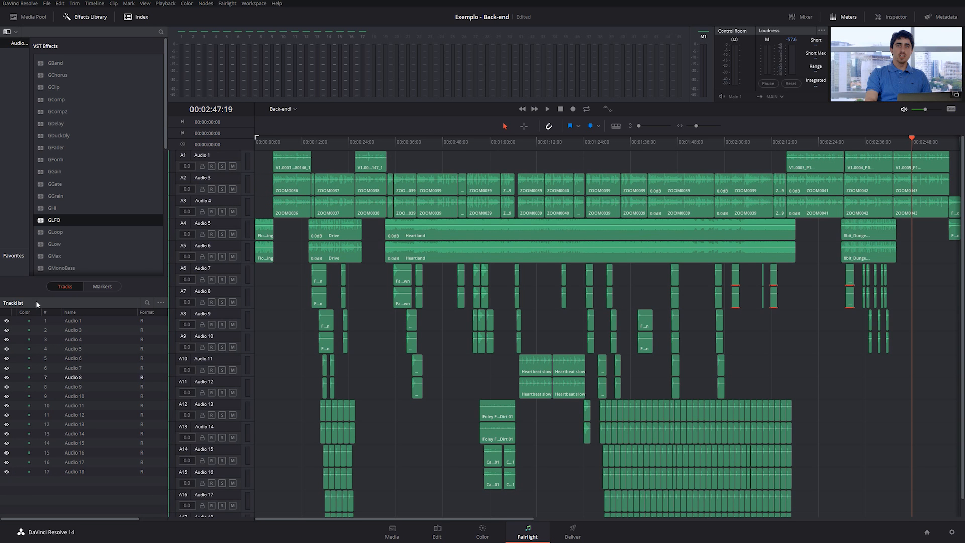
{"action": "left_click", "coordinate": [100, 17]}
{"action": "left_click", "coordinate": [135, 17]}
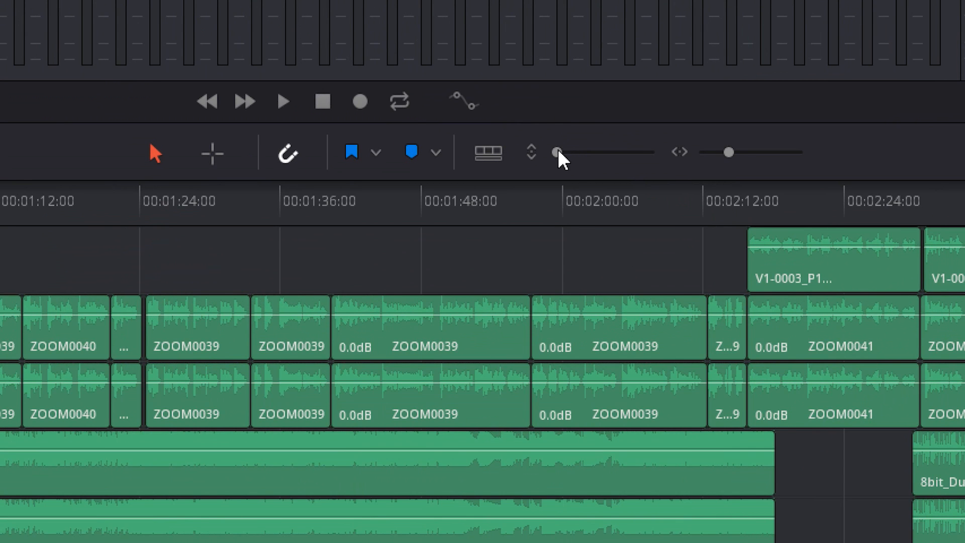
Reduce the timeline's track height to the minimum and try out the horizontal zoom.
{"action": "mouse_move", "coordinate": [558, 151]}
{"action": "left_mouse_down"}
{"action": "mouse_move", "coordinate": [585, 152]}
{"action": "mouse_move", "coordinate": [551, 159]}
{"action": "left_mouse_up"}
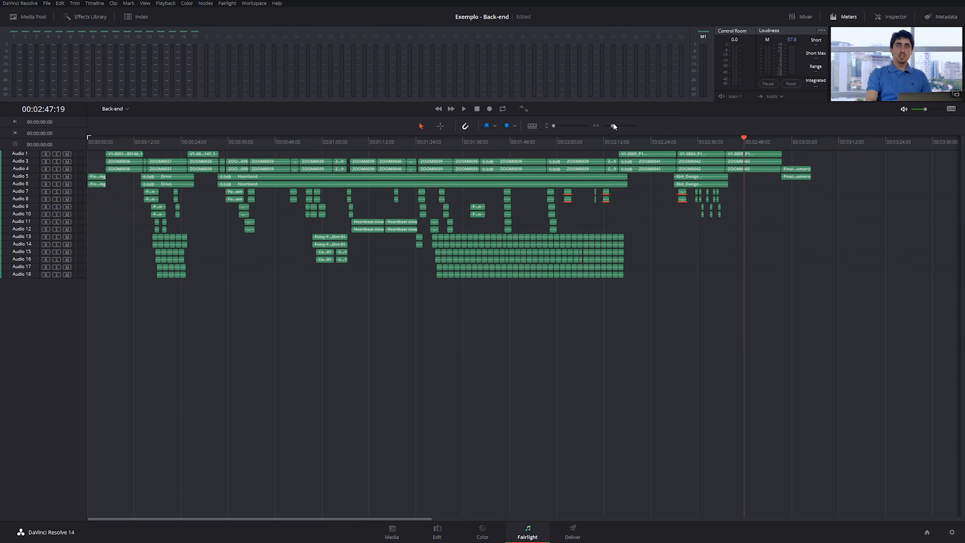
{"action": "left_click_drag", "start_coordinate": [714, 152], "coordinate": [748, 155]}
{"action": "left_click_drag", "start_coordinate": [625, 127], "coordinate": [610, 126]}
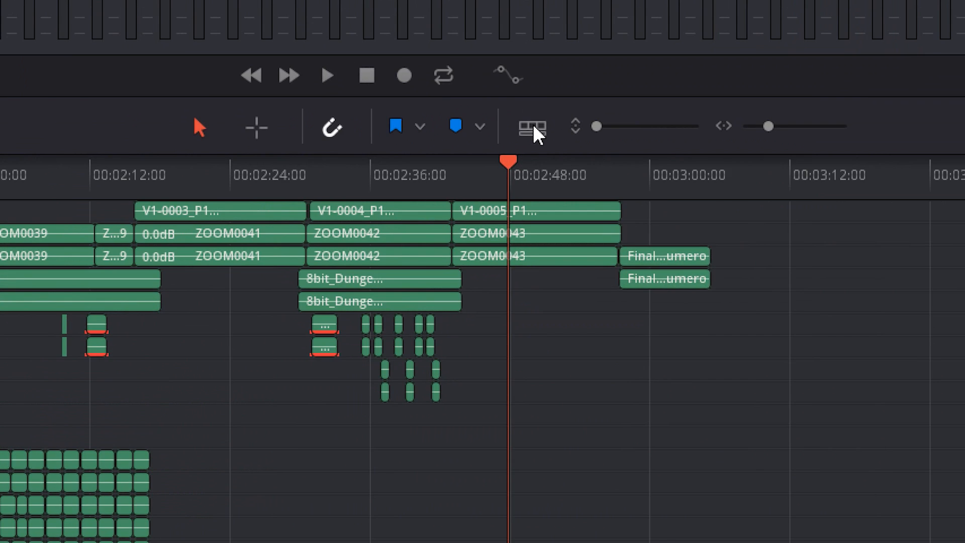
Look at the timeline view options and enlarge the tracks to examine the waveforms of A1 to A3 near 00:02:47:19.
{"action": "left_click", "coordinate": [532, 126]}
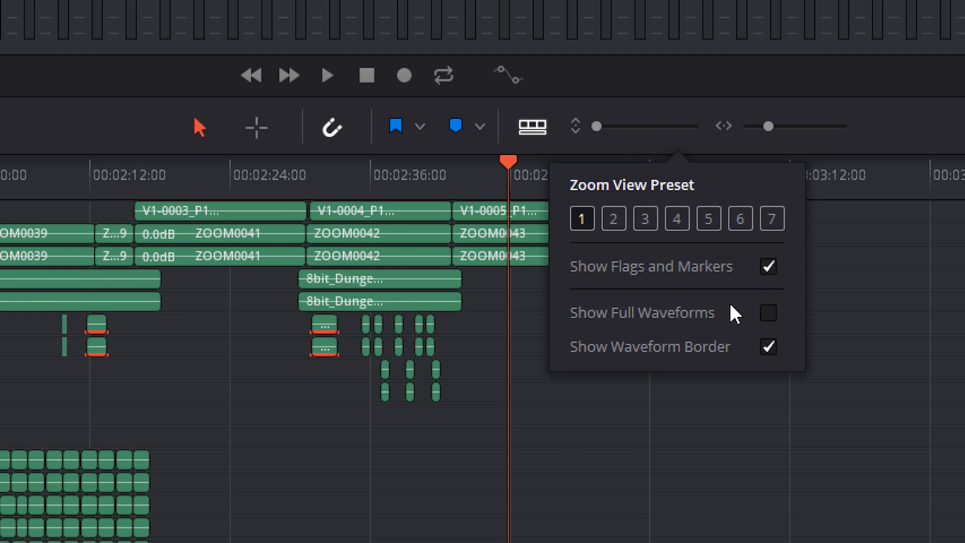
{"action": "mouse_move", "coordinate": [791, 124]}
{"action": "left_mouse_down"}
{"action": "mouse_move", "coordinate": [792, 136]}
{"action": "mouse_move", "coordinate": [761, 136]}
{"action": "mouse_move", "coordinate": [782, 132]}
{"action": "left_mouse_up"}
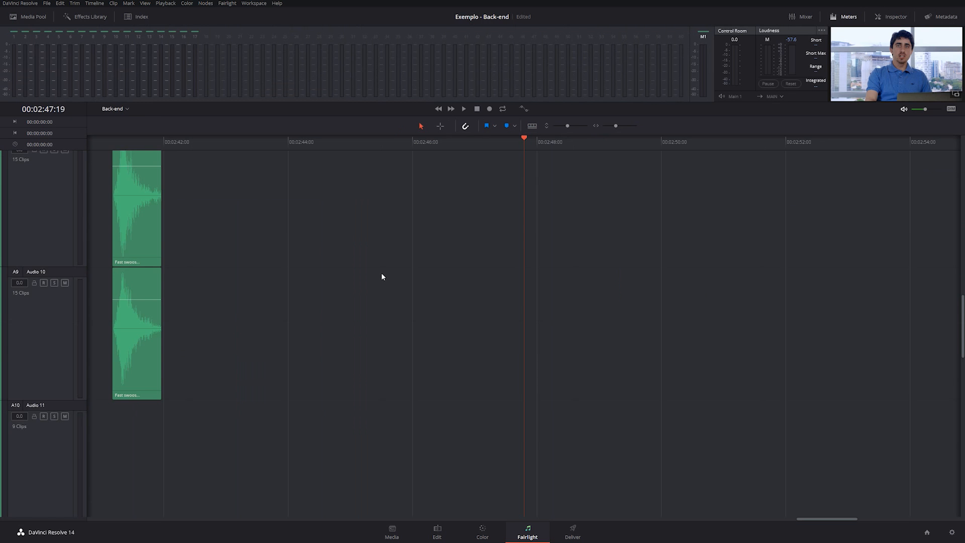
{"action": "scroll", "coordinate": [383, 271], "scroll_direction": "up", "scroll_amount": 10}
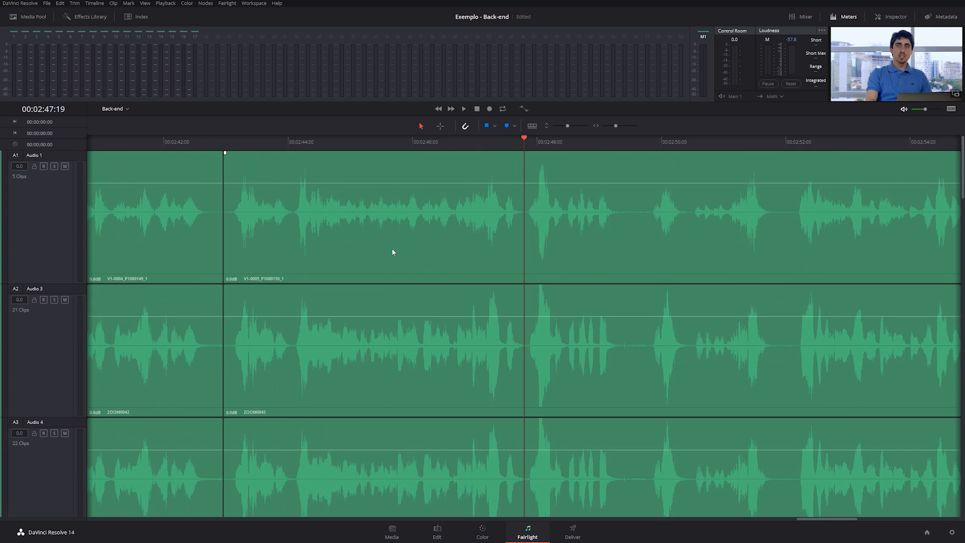
{"action": "scroll", "coordinate": [414, 232], "scroll_direction": "down", "scroll_amount": 5}
{"action": "scroll", "coordinate": [414, 232], "scroll_direction": "up", "scroll_amount": 5}
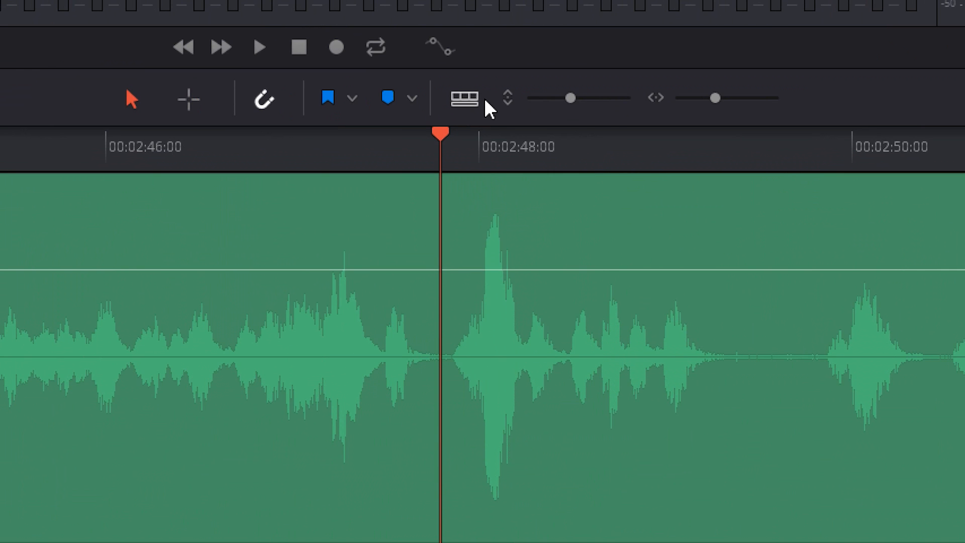
Enable Show Full Waveforms in the timeline view options to compare the display, and disable it again.
{"action": "left_click", "coordinate": [467, 100]}
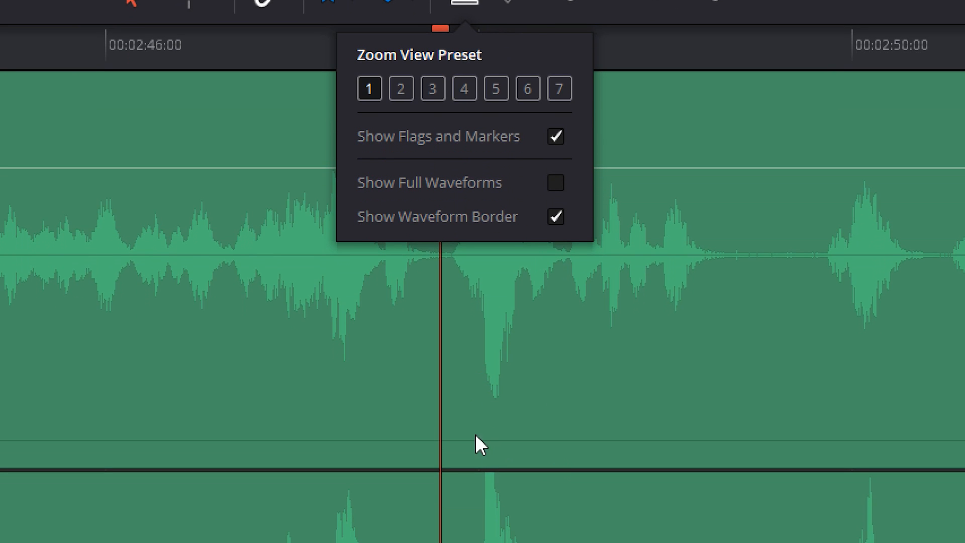
{"action": "left_click", "coordinate": [556, 182]}
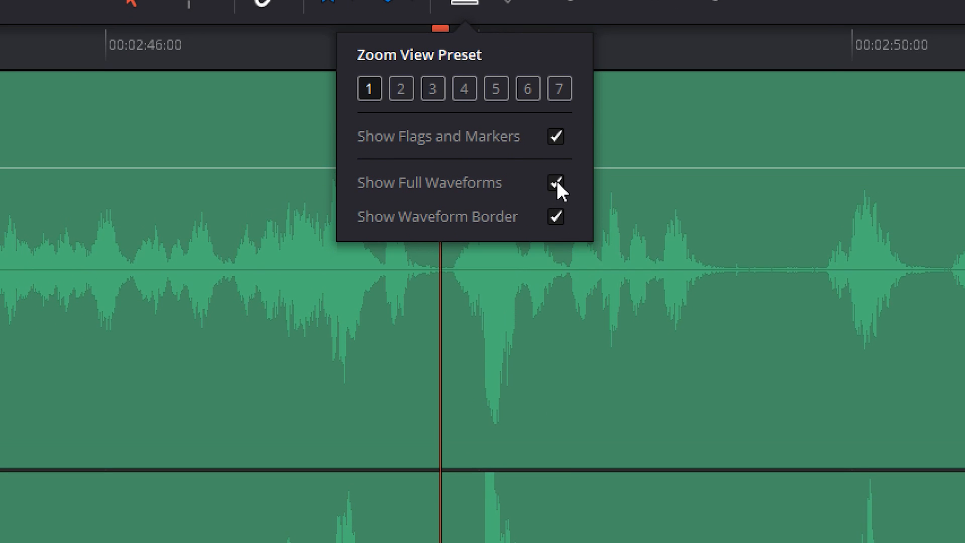
{"action": "left_click", "coordinate": [556, 186]}
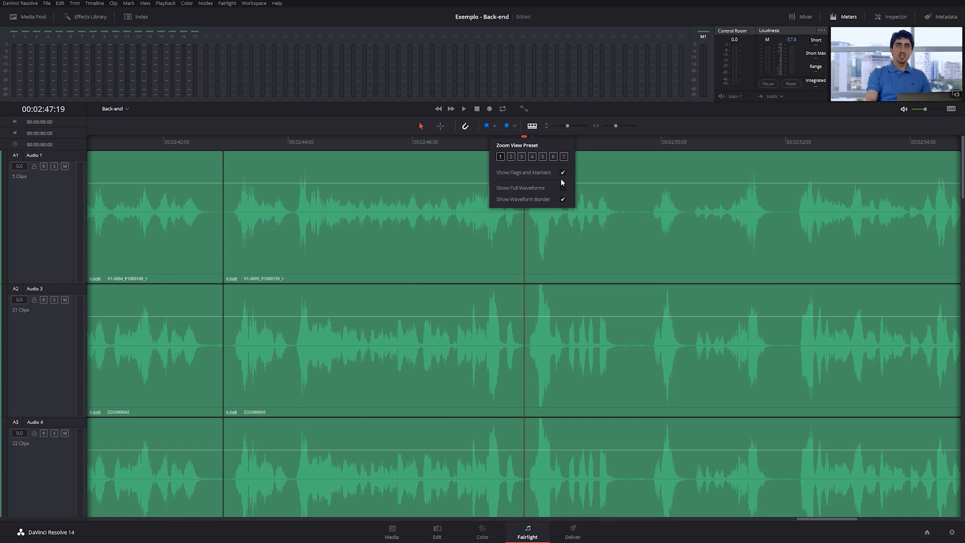
{"action": "left_click", "coordinate": [535, 129]}
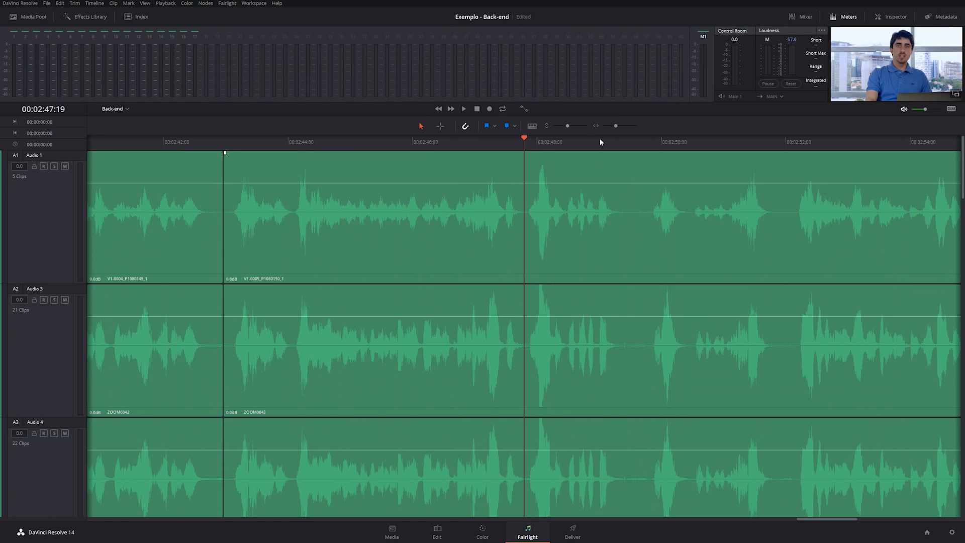
Change the track color of Audio 1 to Orange and clear the clip selection.
{"action": "left_click", "coordinate": [612, 126]}
{"action": "left_click_drag", "start_coordinate": [570, 126], "coordinate": [557, 130]}
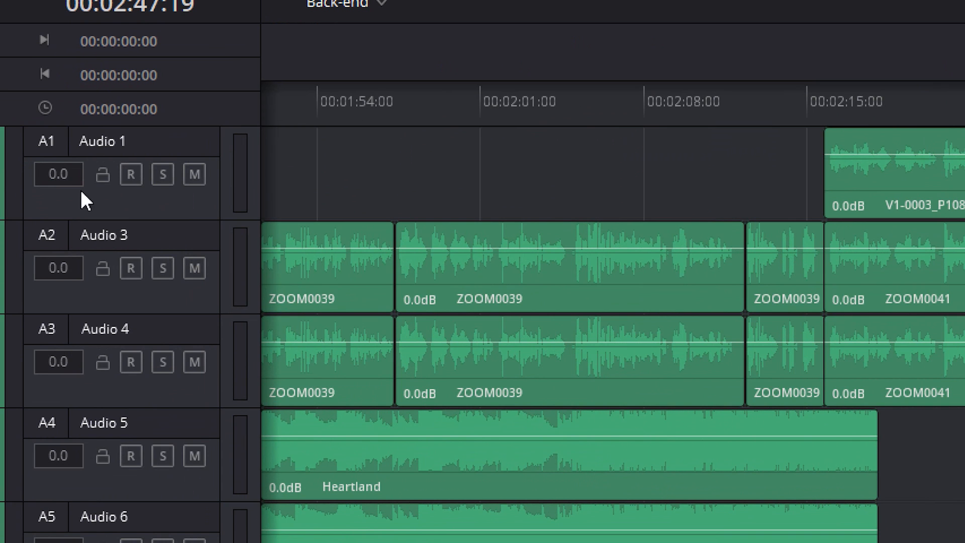
{"action": "right_click", "coordinate": [142, 199]}
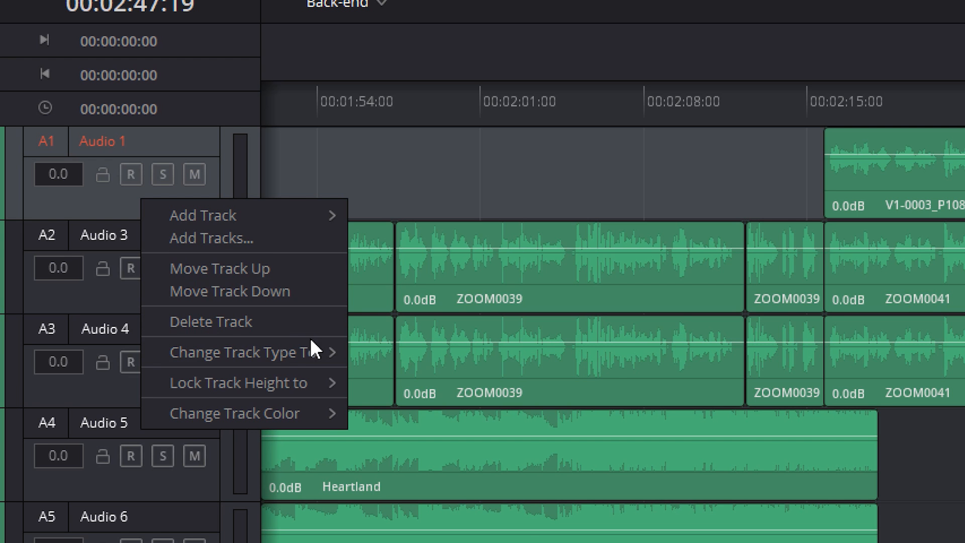
{"action": "mouse_move", "coordinate": [292, 426]}
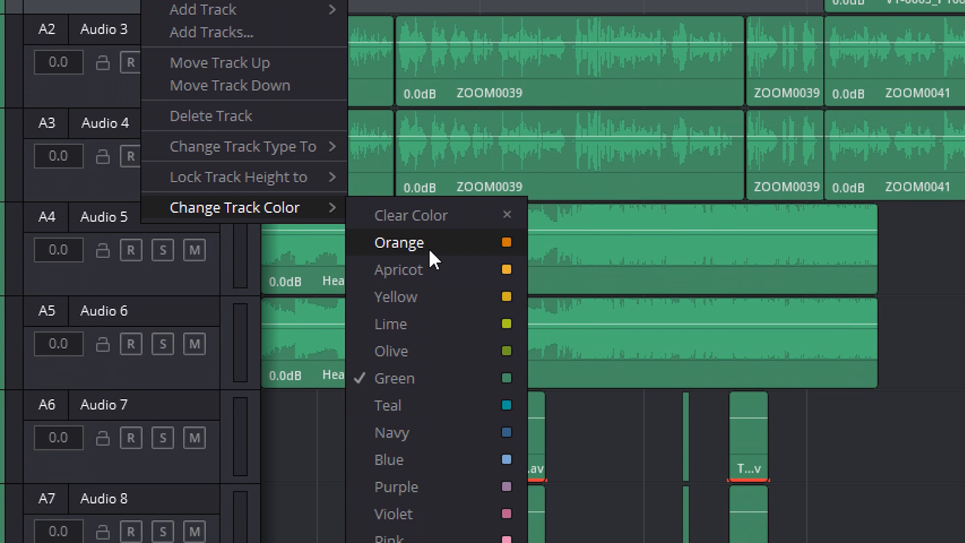
{"action": "left_click", "coordinate": [428, 237]}
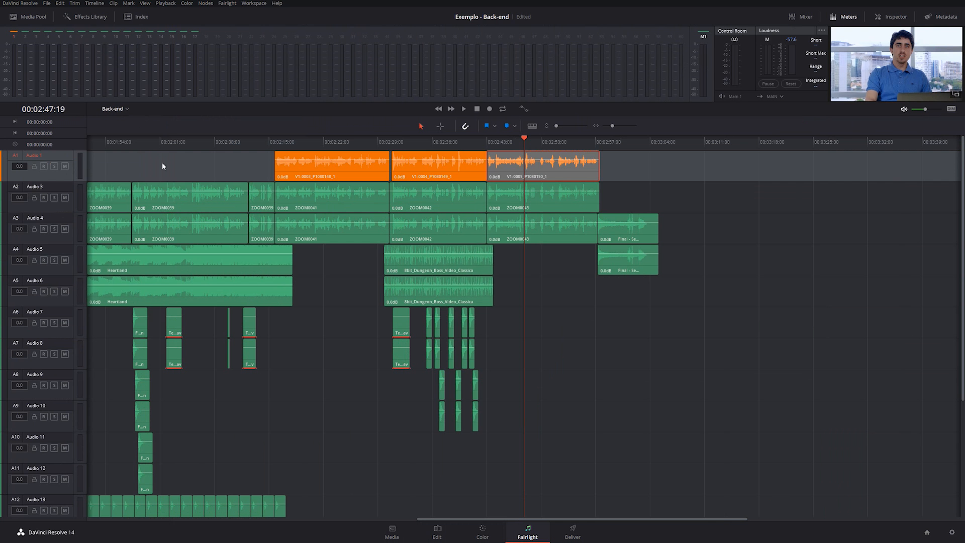
{"action": "left_click", "coordinate": [660, 189]}
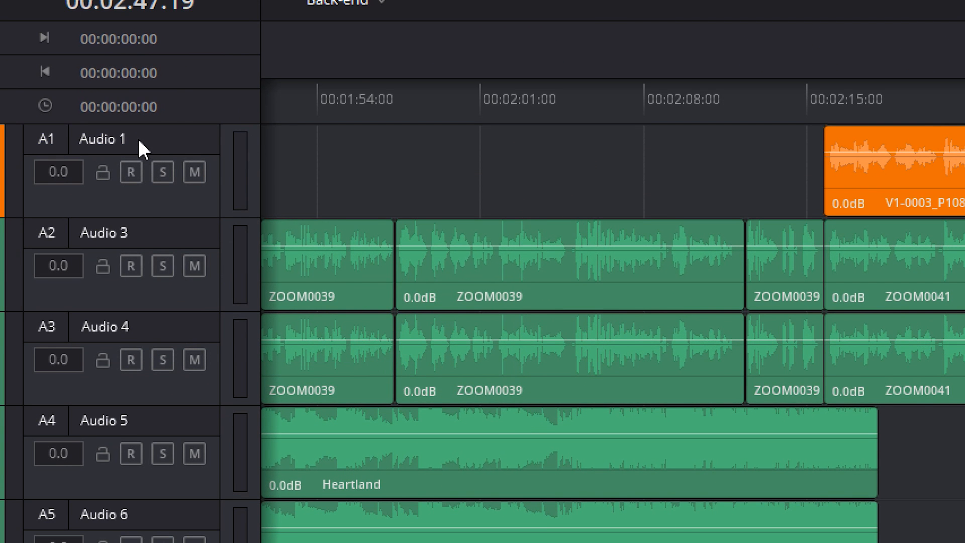
Solo track Audio 1 and play the timeline from 00:02:47:19.
{"action": "left_click", "coordinate": [146, 142]}
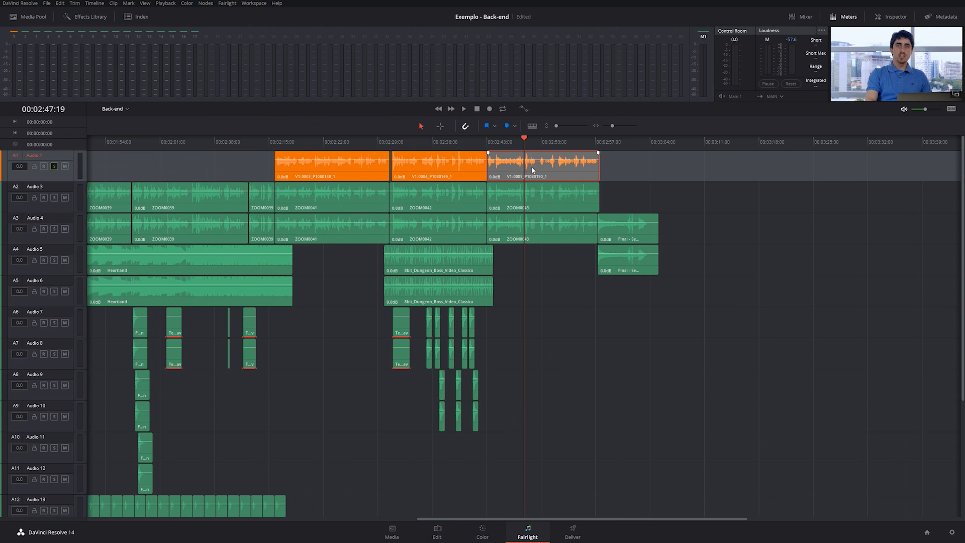
{"action": "key", "text": "space"}
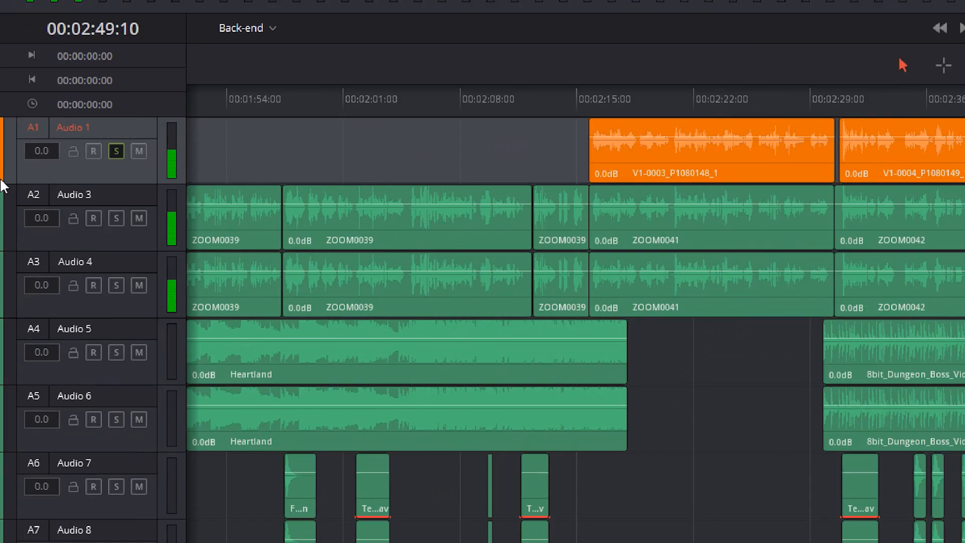
Take track Audio 1 out of solo, and mute and unmute it to demonstrate the mute control.
{"action": "left_click", "coordinate": [65, 166]}
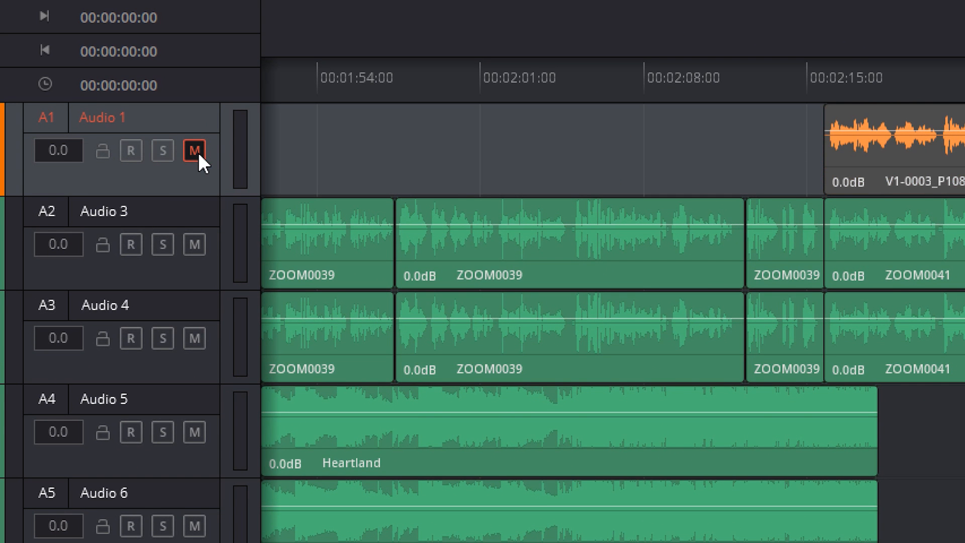
{"action": "left_click", "coordinate": [197, 151]}
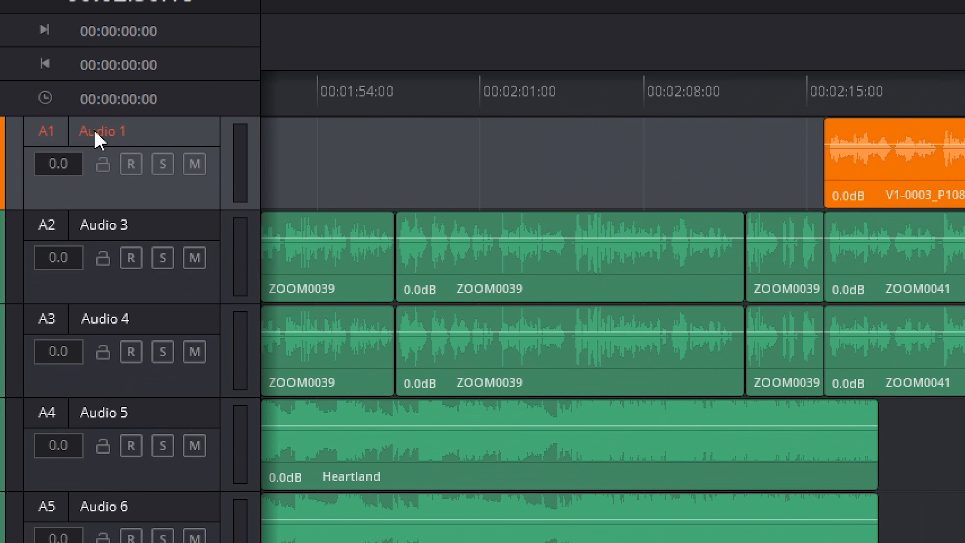
Rename track A1 as DSLR and show the Mixer beside the timeline.
{"action": "double_click", "coordinate": [96, 117]}
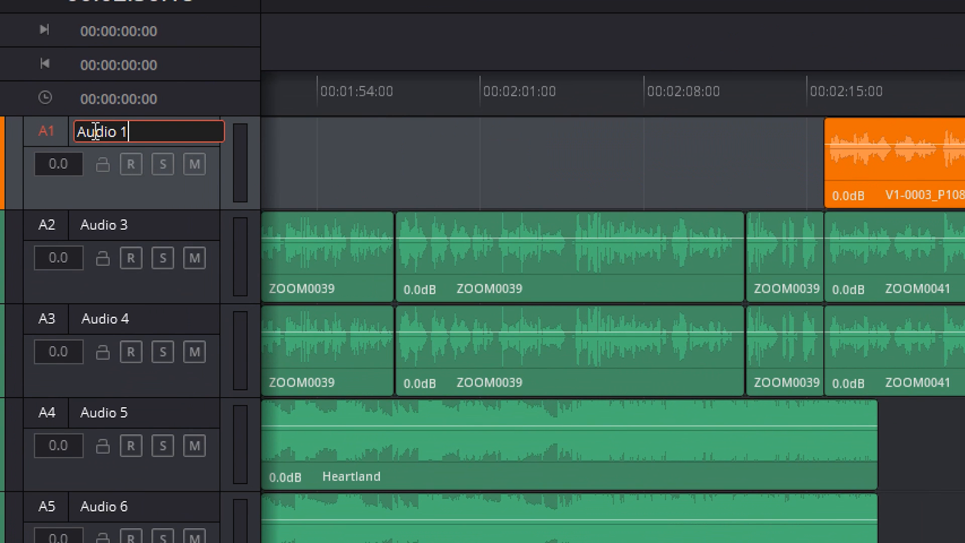
{"action": "key", "text": "ctrl+a"}
{"action": "type", "text": "DSLR"}
{"action": "key", "text": "Return"}
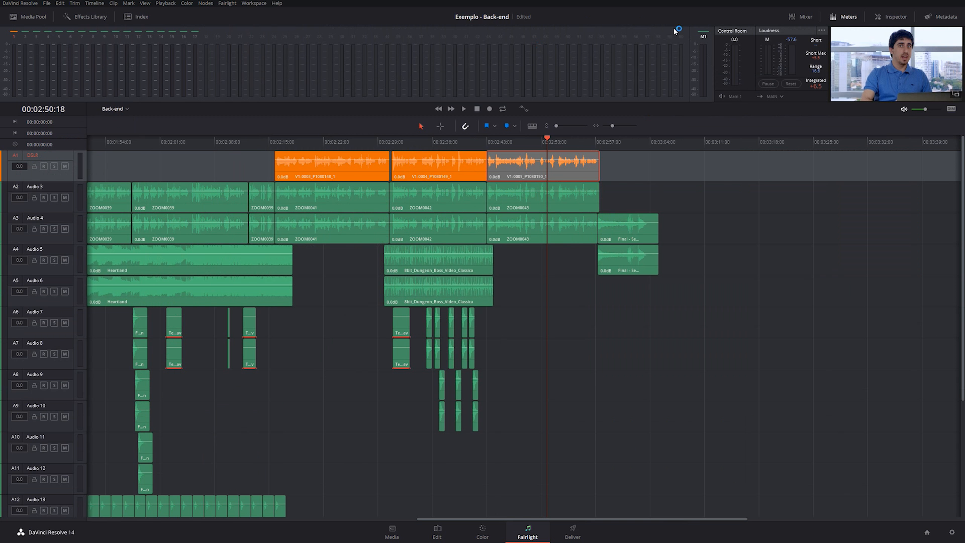
{"action": "left_click", "coordinate": [800, 20]}
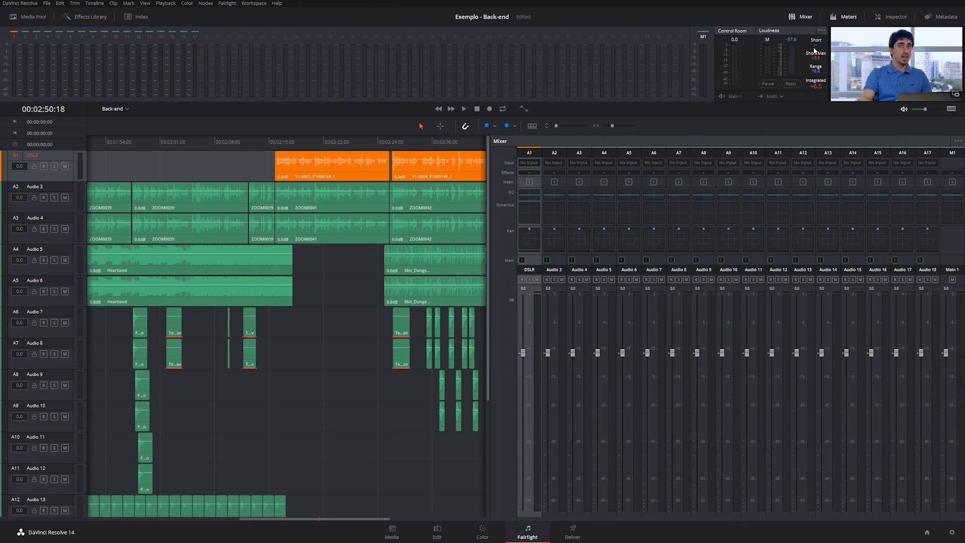
{"action": "left_click", "coordinate": [799, 17]}
Rename track A2 as Gravador E.
{"action": "double_click", "coordinate": [43, 185]}
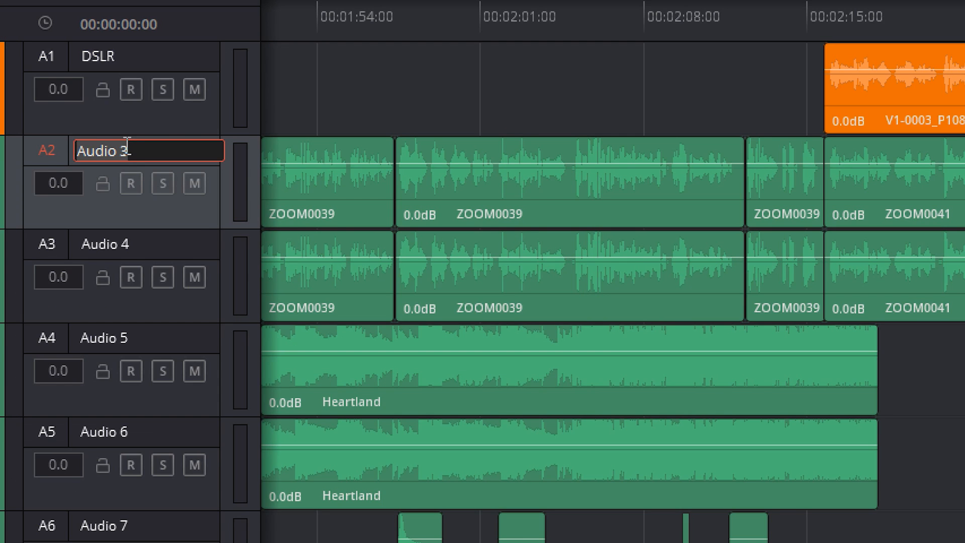
{"action": "type", "text": "Gravador"}
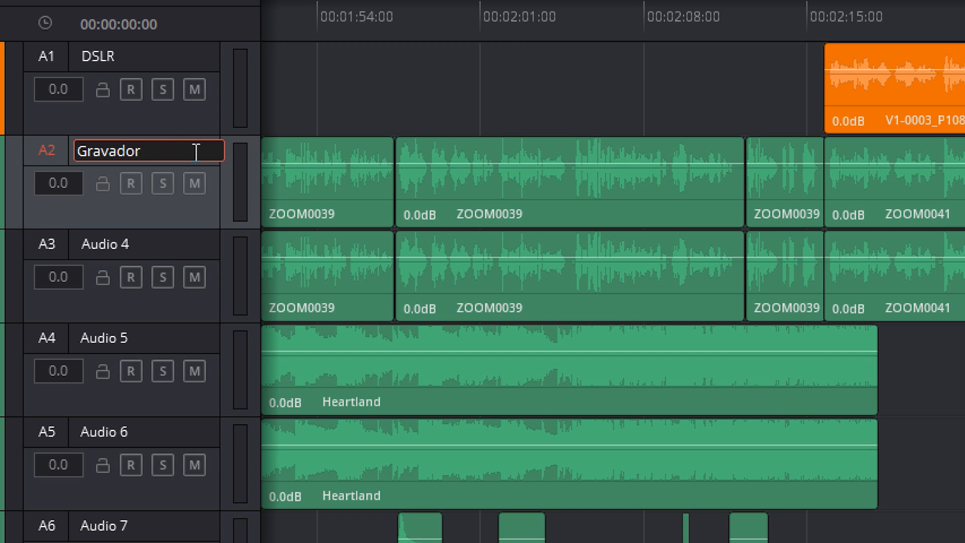
{"action": "type", "text": " E"}
{"action": "key", "text": "Return"}
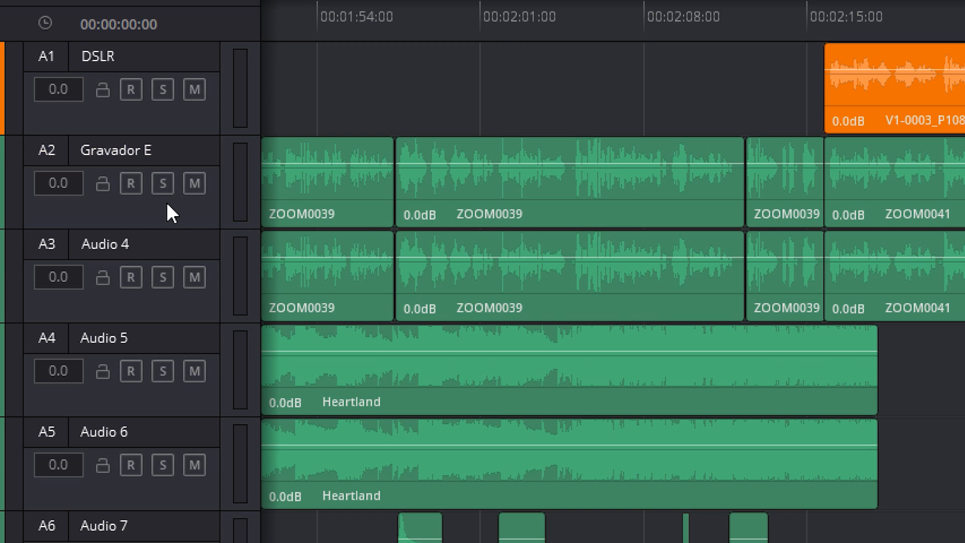
Try the Stereo and 5.1 track types on the Gravador E track, and return it to Mono.
{"action": "right_click", "coordinate": [166, 202]}
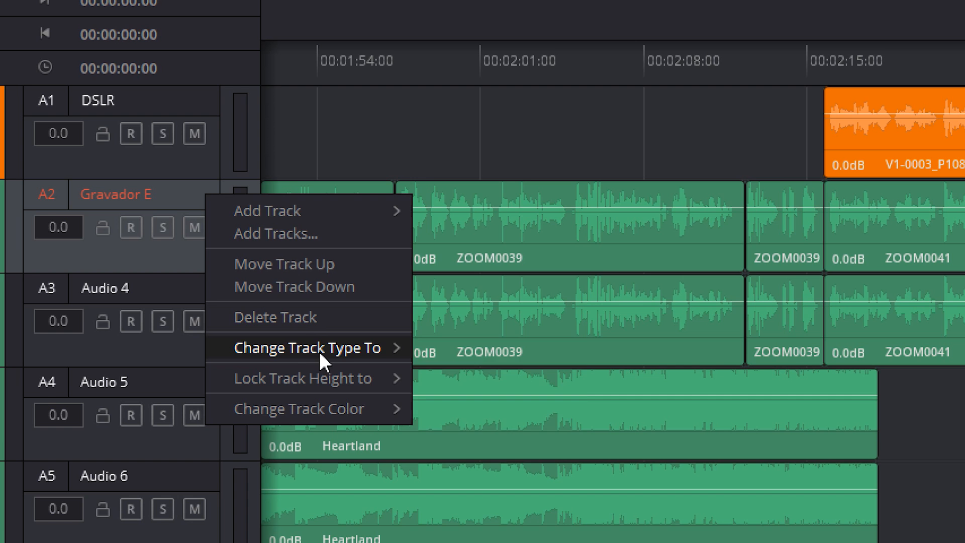
{"action": "mouse_move", "coordinate": [347, 355]}
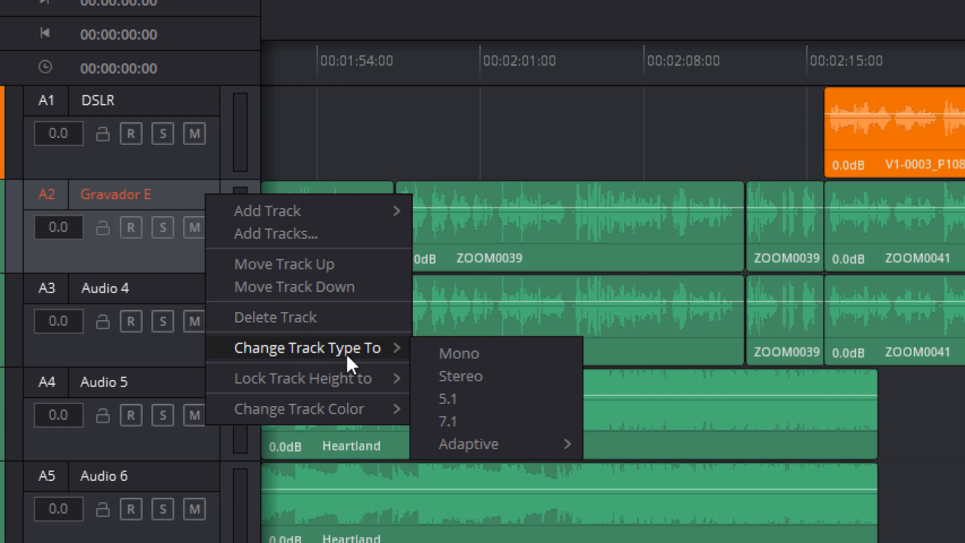
{"action": "left_click", "coordinate": [469, 374]}
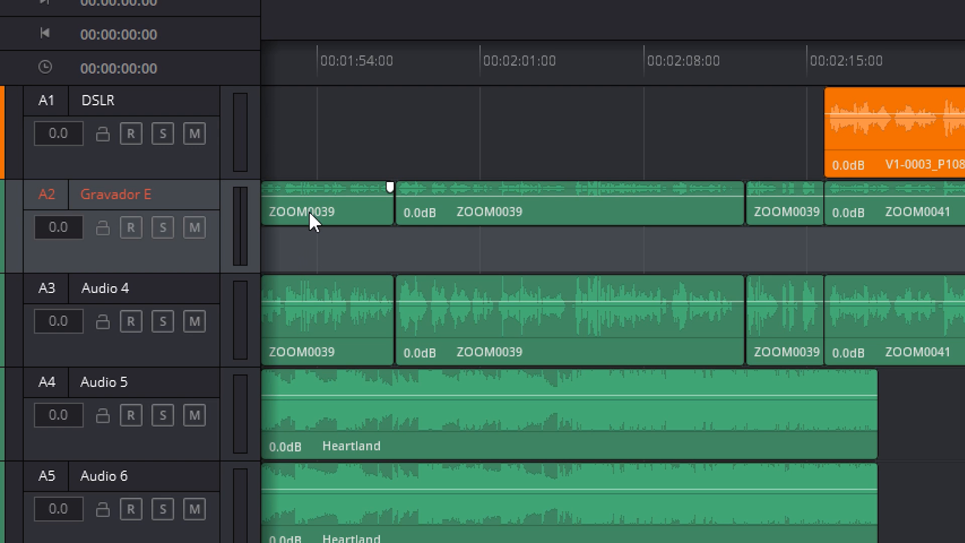
{"action": "right_click", "coordinate": [221, 216]}
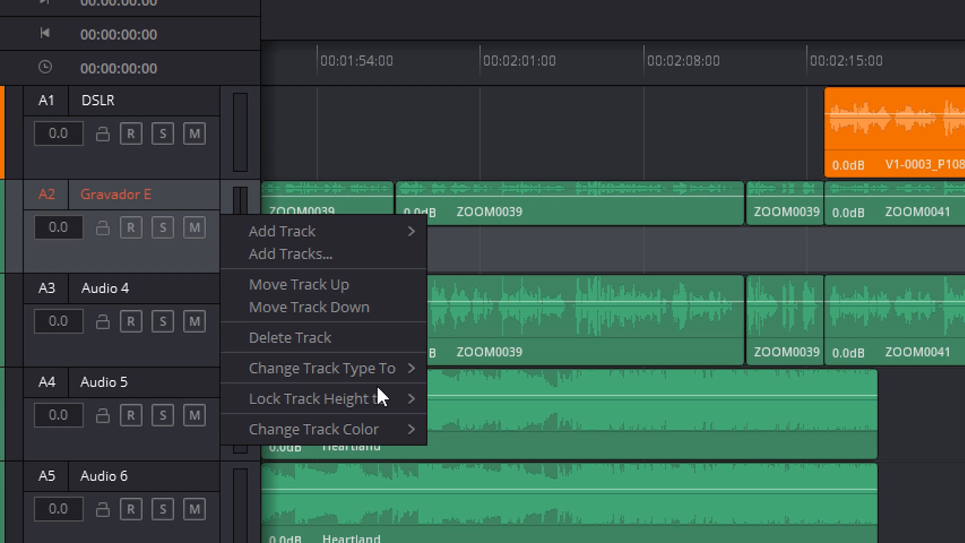
{"action": "mouse_move", "coordinate": [355, 372]}
{"action": "left_click", "coordinate": [461, 419]}
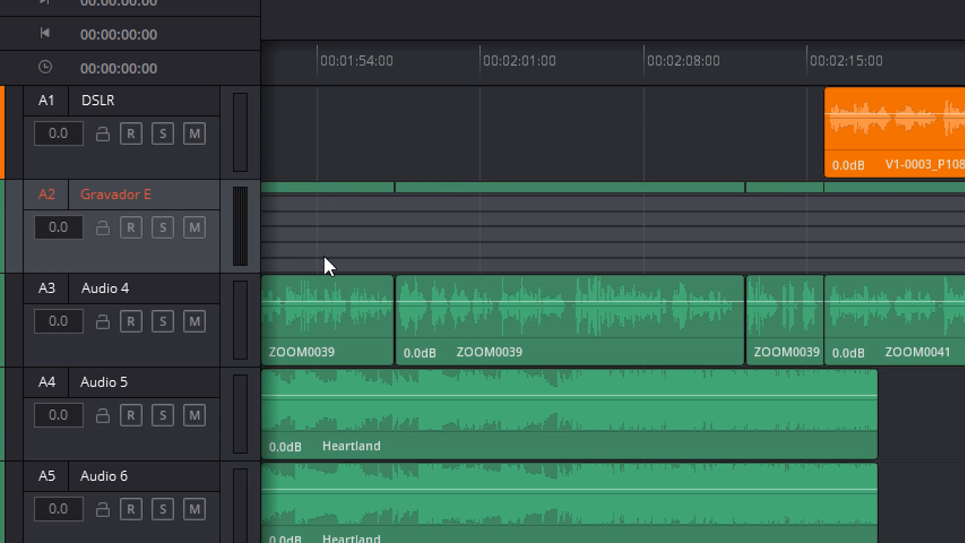
{"action": "right_click", "coordinate": [232, 209]}
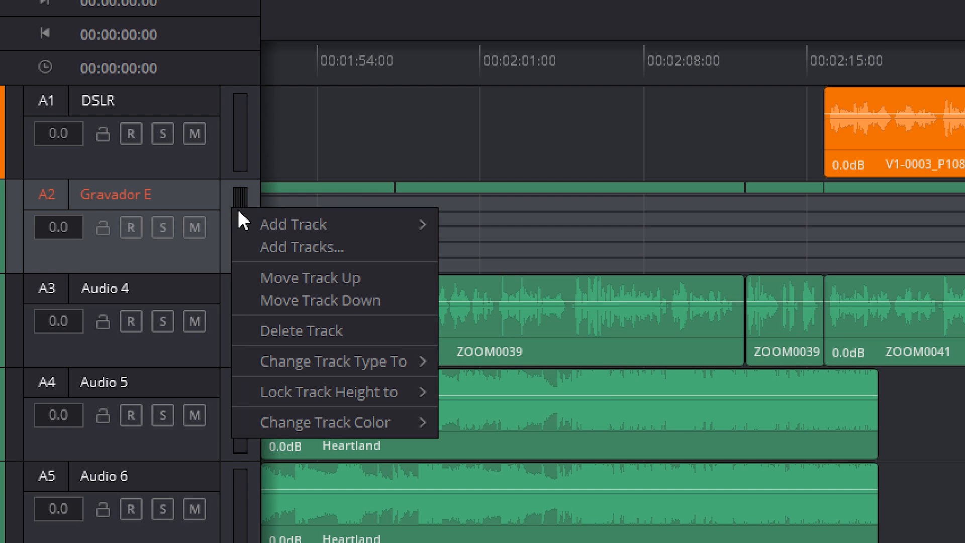
{"action": "mouse_move", "coordinate": [401, 363]}
{"action": "left_click", "coordinate": [448, 365]}
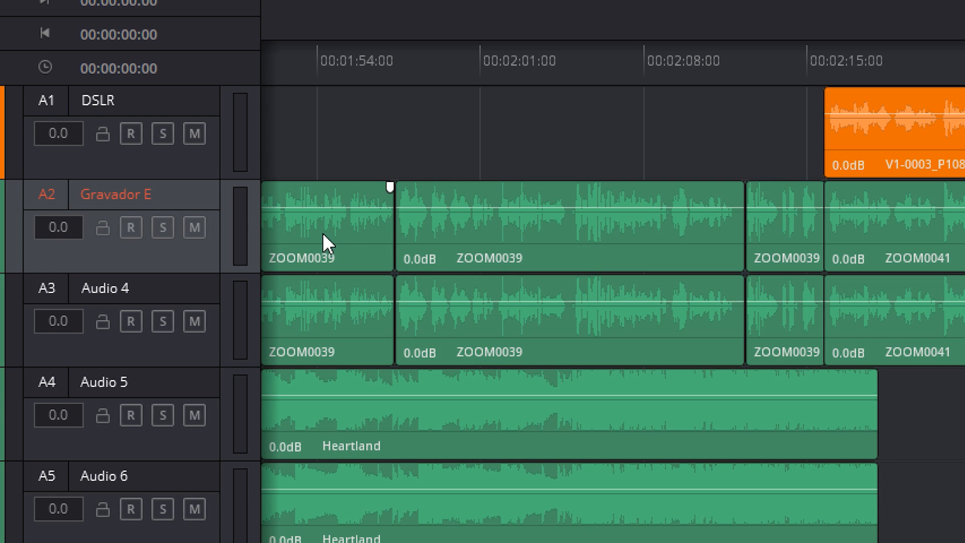
Solo the Gravador E track and play the start of the timeline, checking its level on the M1 meter.
{"action": "scroll", "coordinate": [327, 73], "scroll_direction": "left", "scroll_amount": 5}
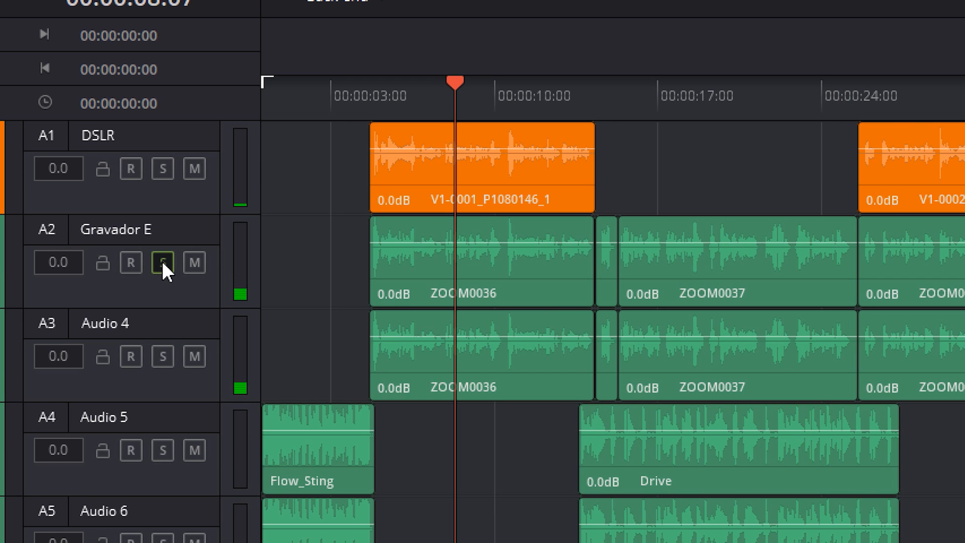
{"action": "left_click", "coordinate": [162, 261]}
{"action": "key", "text": "space"}
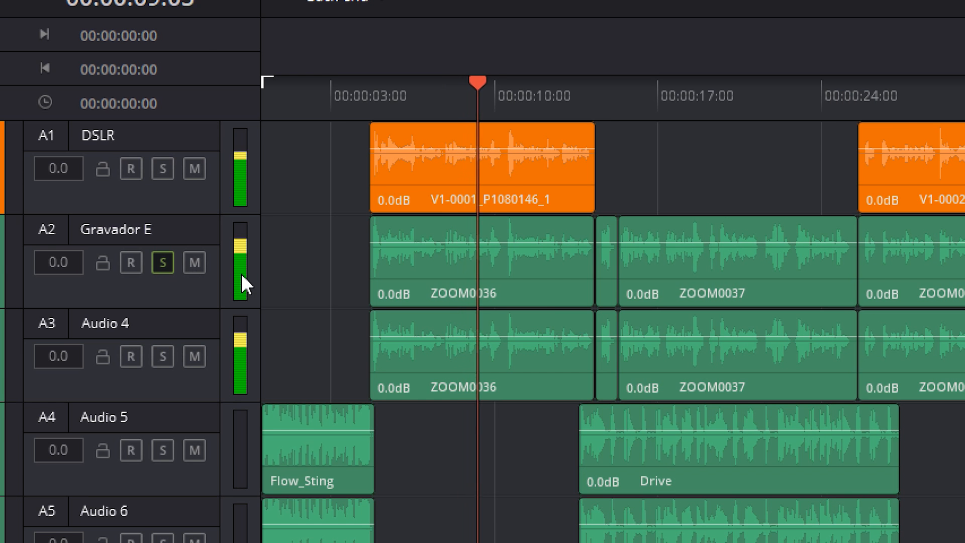
{"action": "key", "text": "space"}
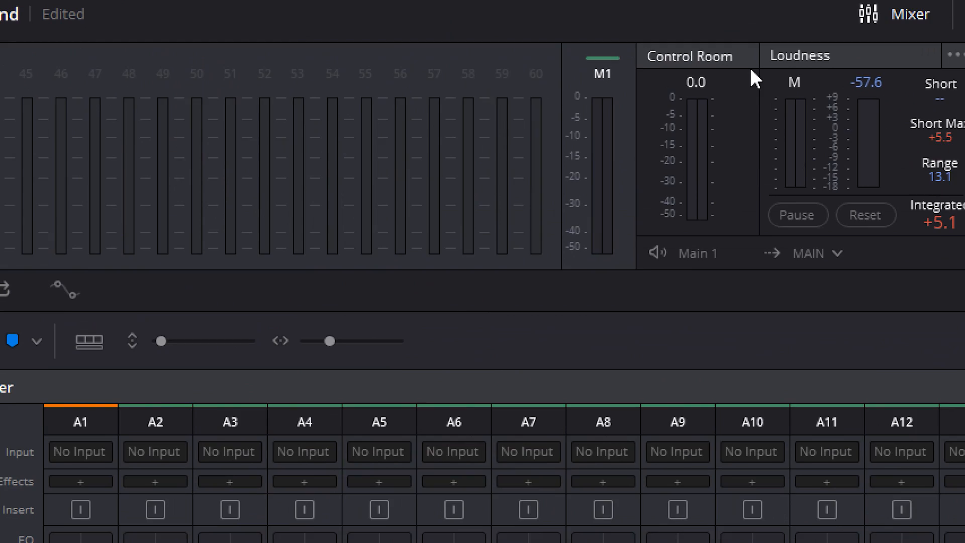
{"action": "key", "text": "space"}
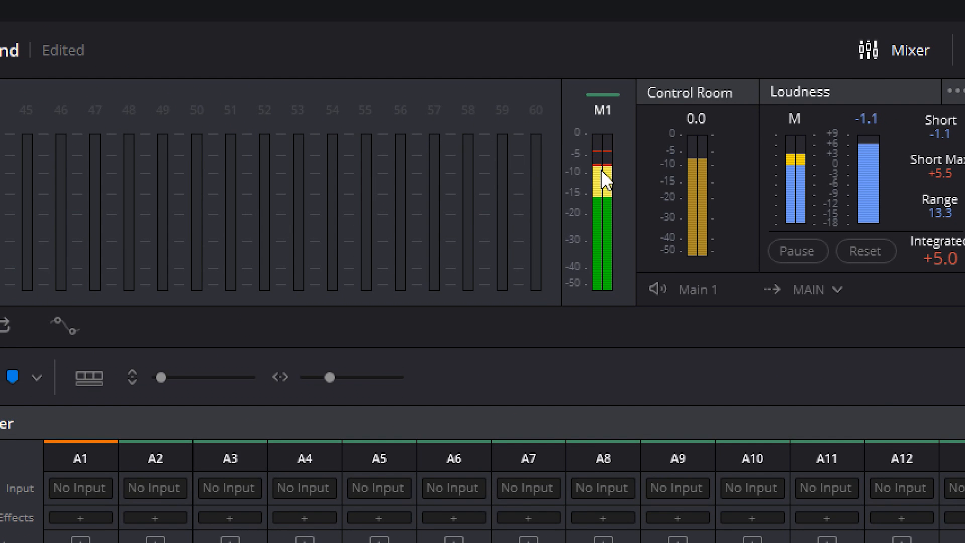
{"action": "key", "text": "space"}
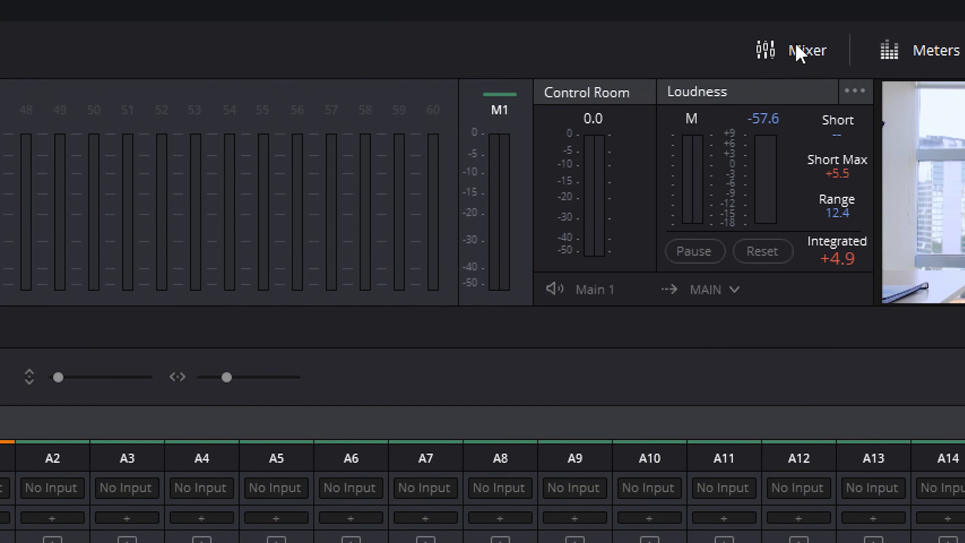
Pan the Gravador E track to 100L in the Mixer with Spread at PNT, and play the timeline to hear it.
{"action": "left_click", "coordinate": [795, 44]}
{"action": "left_click", "coordinate": [801, 44]}
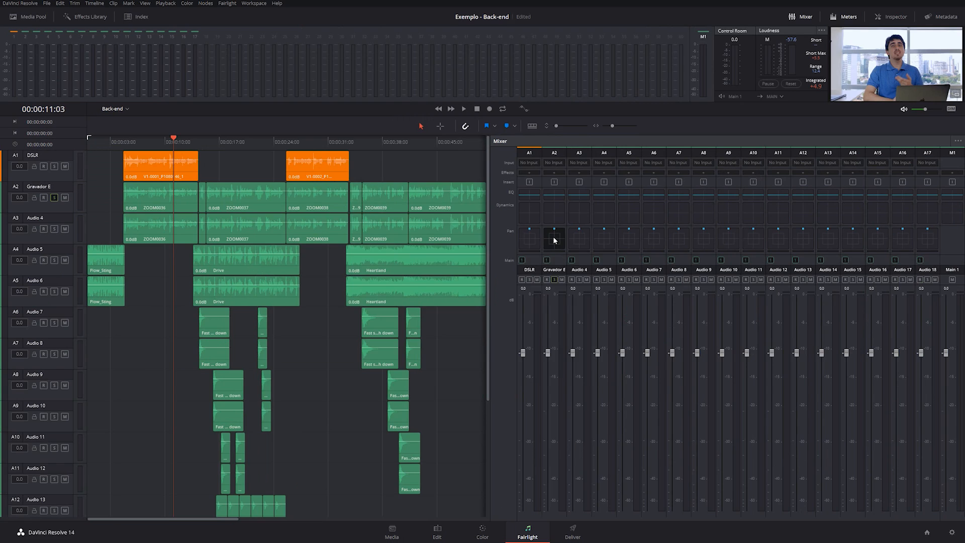
{"action": "double_click", "coordinate": [554, 240]}
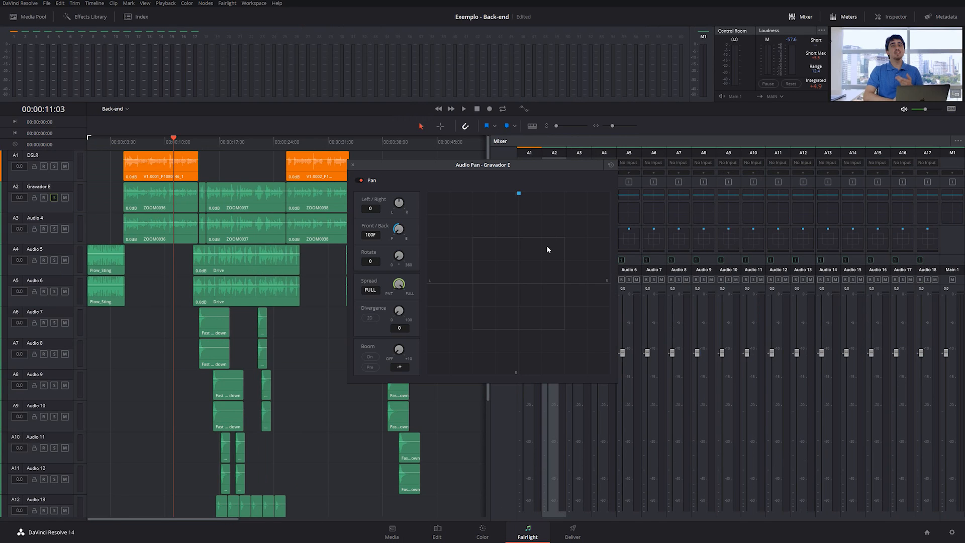
{"action": "left_click_drag", "start_coordinate": [519, 193], "coordinate": [409, 188]}
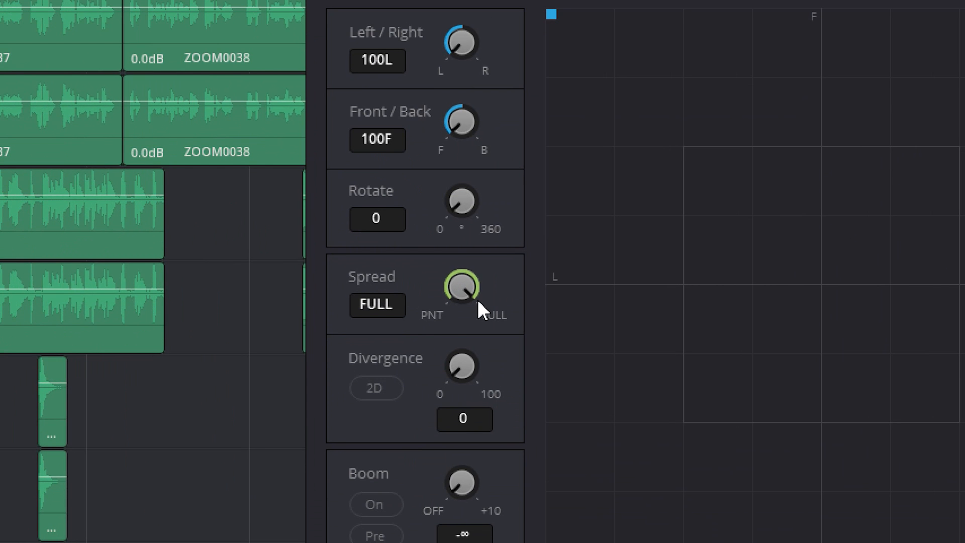
{"action": "left_click_drag", "start_coordinate": [468, 295], "coordinate": [147, 320]}
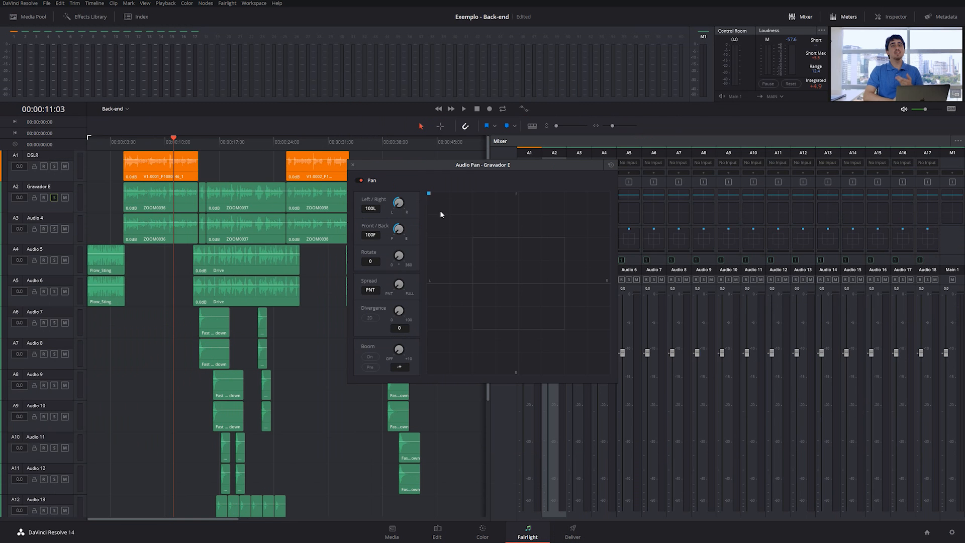
{"action": "left_click", "coordinate": [353, 164]}
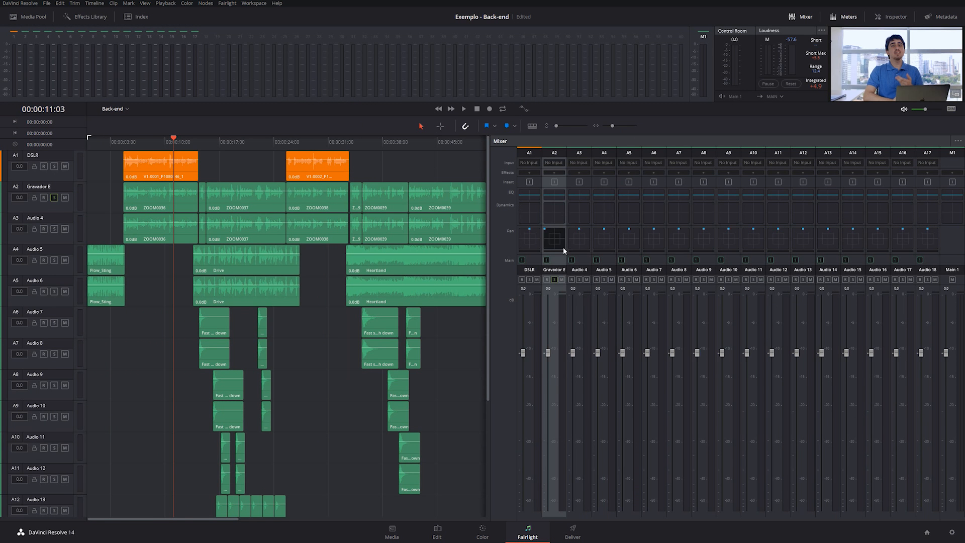
{"action": "key", "text": "space"}
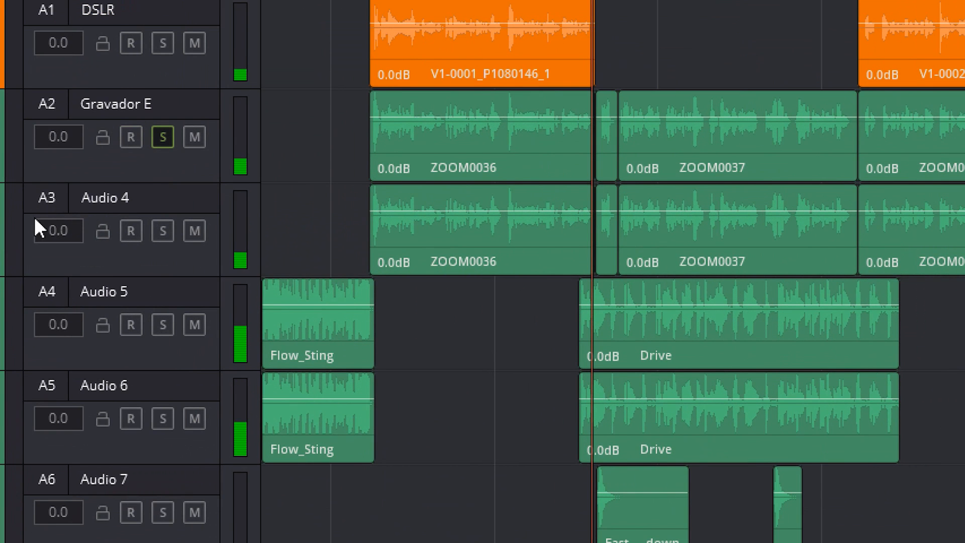
Rename track A3 as Gravador D.
{"action": "left_click", "coordinate": [108, 199]}
{"action": "double_click", "coordinate": [118, 199]}
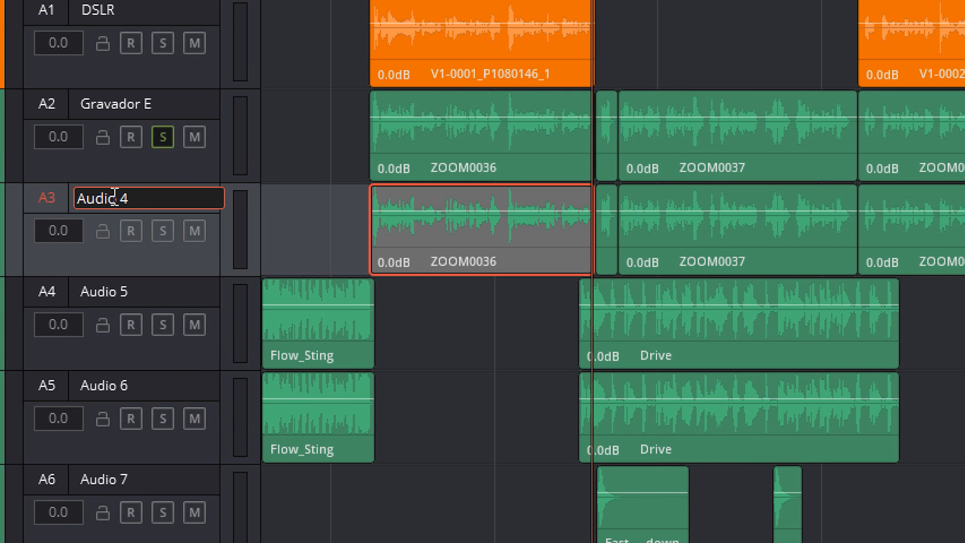
{"action": "key", "text": "ctrl+a"}
{"action": "type", "text": "Gravador D"}
{"action": "key", "text": "Return"}
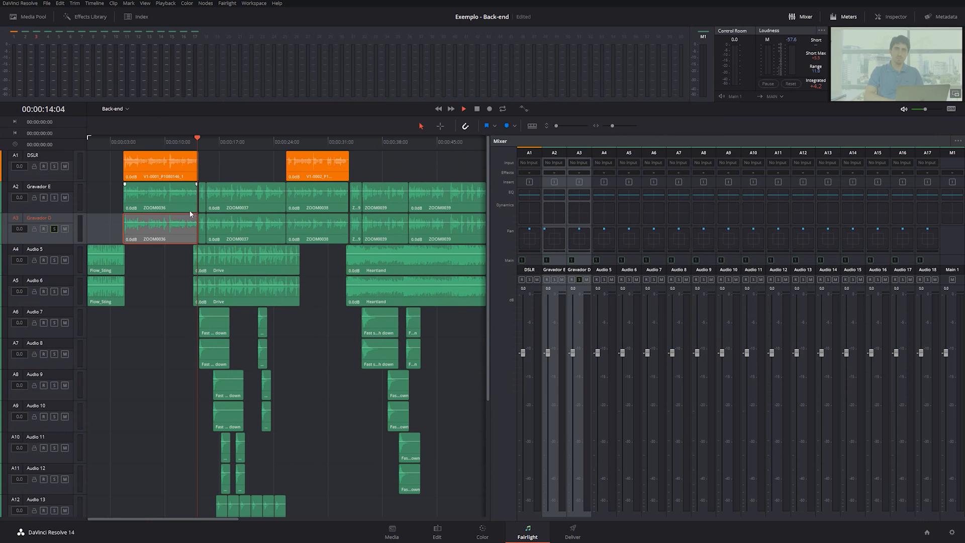
Stop playback and pan the Gravador D track to 100R with Spread at PNT.
{"action": "key", "text": "space"}
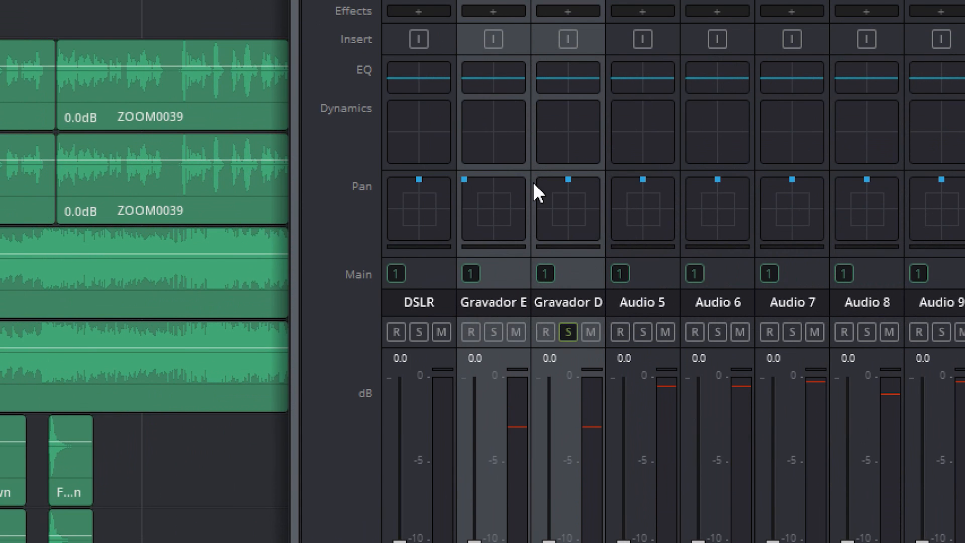
{"action": "double_click", "coordinate": [569, 204]}
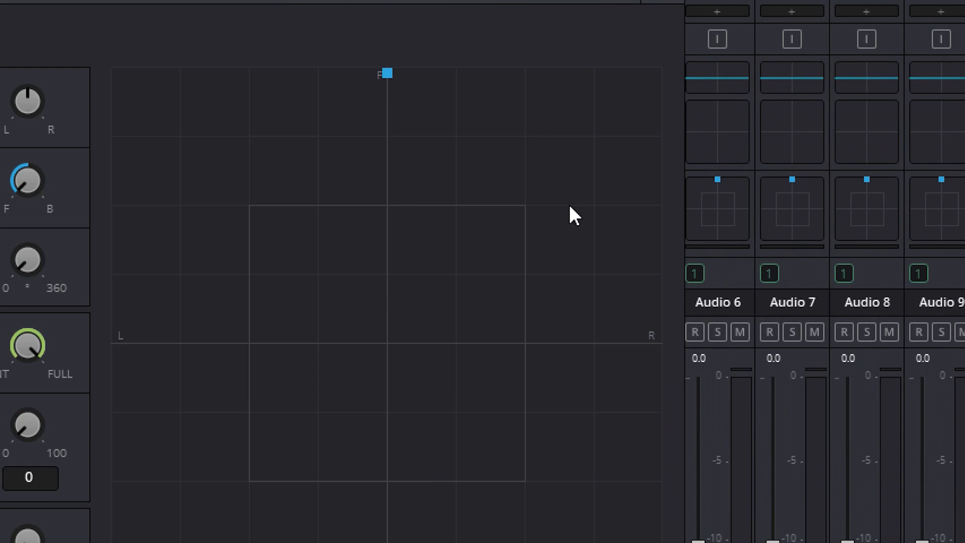
{"action": "left_click_drag", "start_coordinate": [519, 194], "coordinate": [615, 193]}
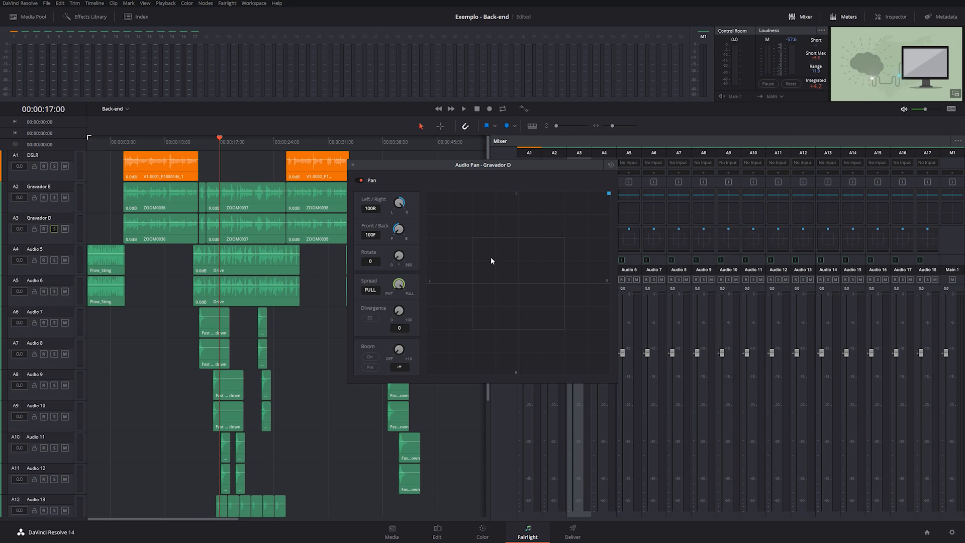
{"action": "left_click_drag", "start_coordinate": [415, 285], "coordinate": [206, 301]}
{"action": "left_click", "coordinate": [353, 164]}
Play the timeline and solo Gravador E together with Gravador D to hear both recorder channels.
{"action": "key", "text": "space"}
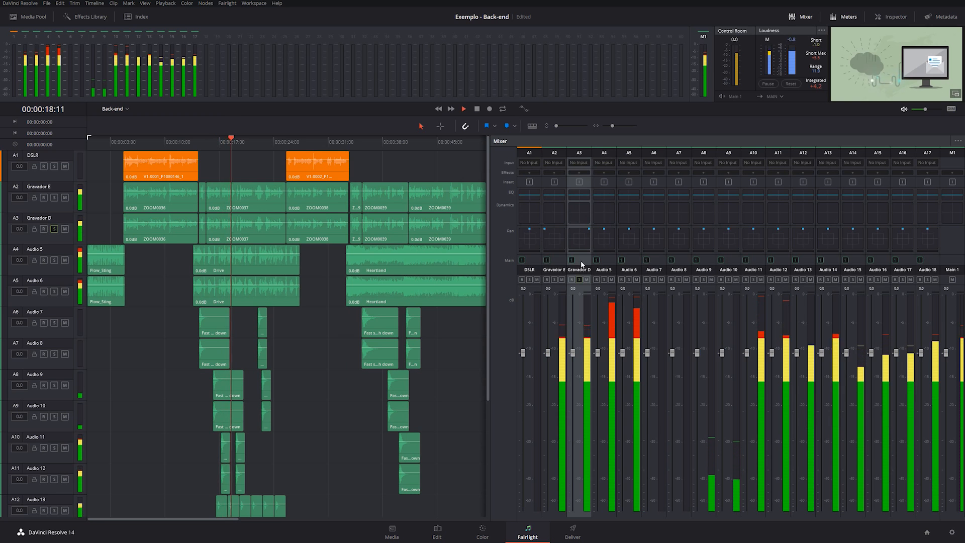
{"action": "left_click", "coordinate": [53, 197]}
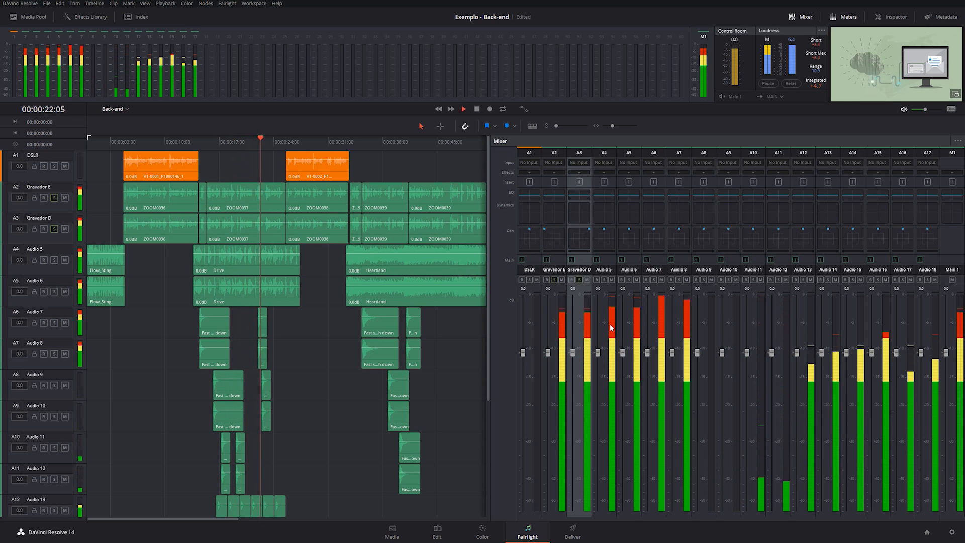
{"action": "key", "text": "space"}
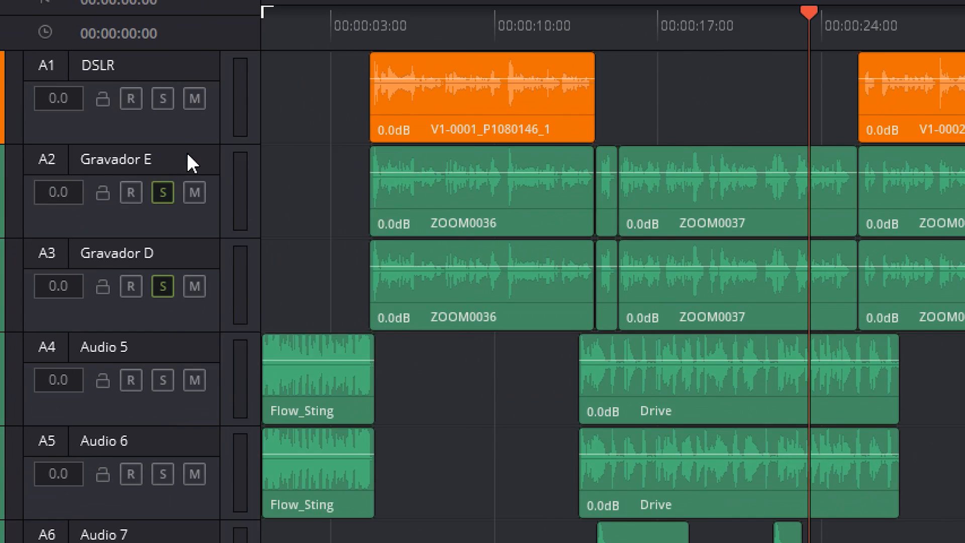
Change the track color of Gravador E and Gravador D to Blue.
{"action": "right_click", "coordinate": [187, 153]}
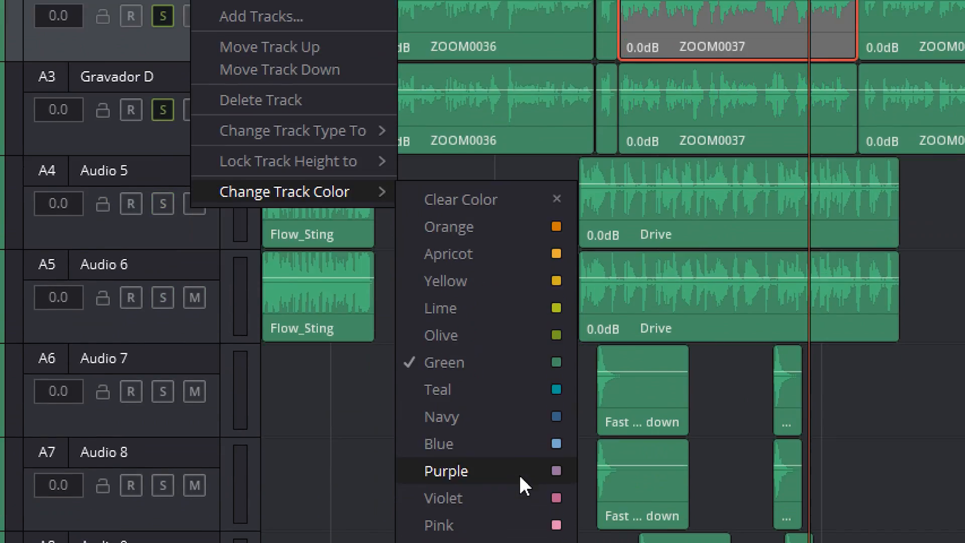
{"action": "left_click", "coordinate": [502, 444]}
{"action": "right_click", "coordinate": [224, 448]}
{"action": "mouse_move", "coordinate": [352, 228]}
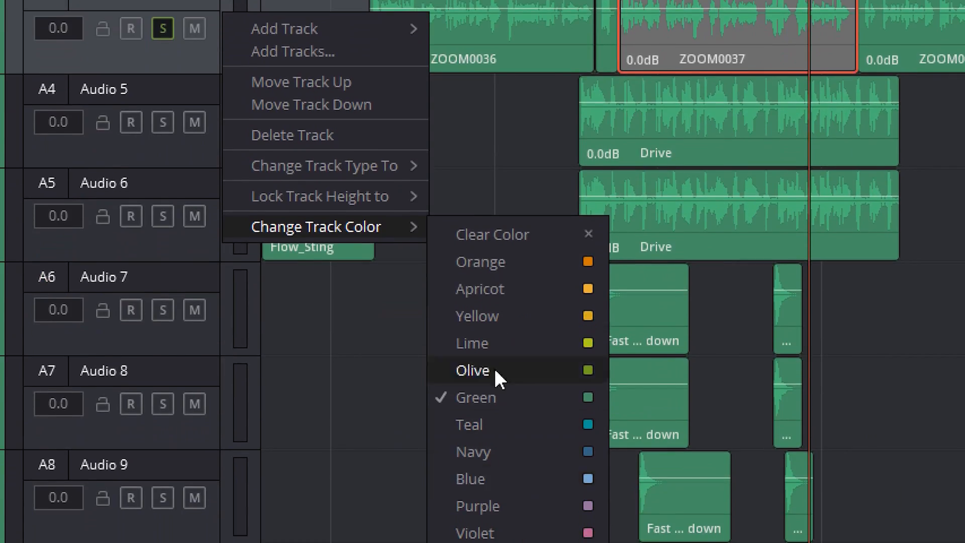
{"action": "left_click", "coordinate": [517, 472]}
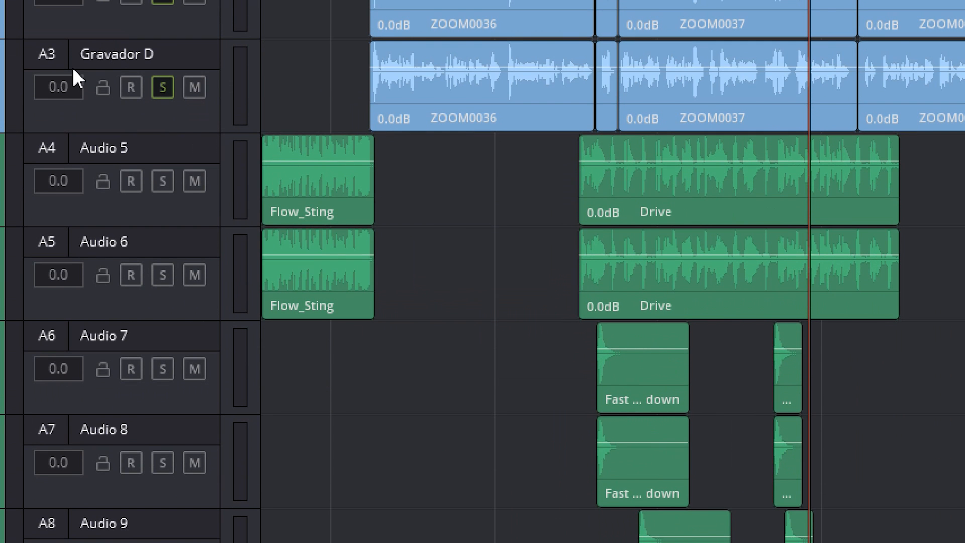
Rename track A4 as Trilhas.
{"action": "double_click", "coordinate": [115, 145]}
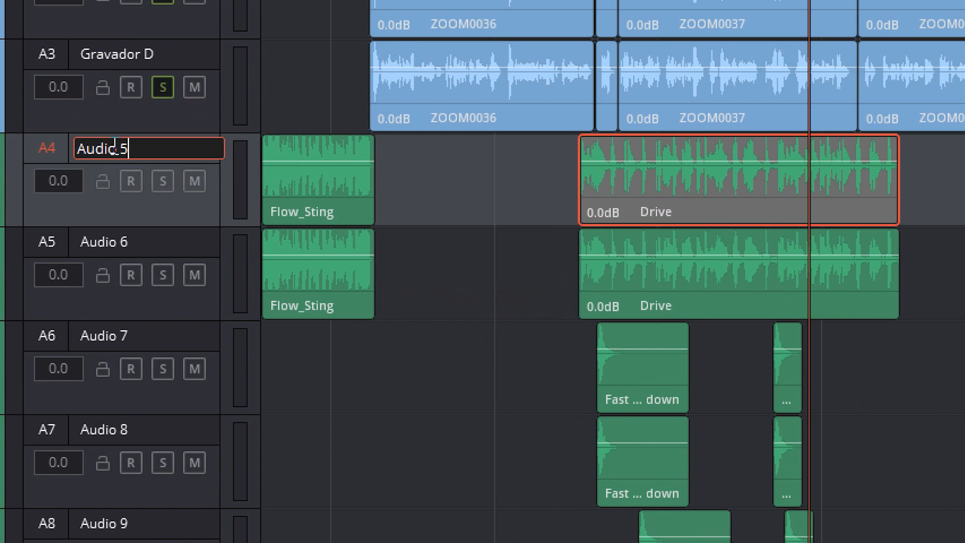
{"action": "triple_click", "coordinate": [125, 146]}
{"action": "type", "text": "Trilhas"}
{"action": "key", "text": "Return"}
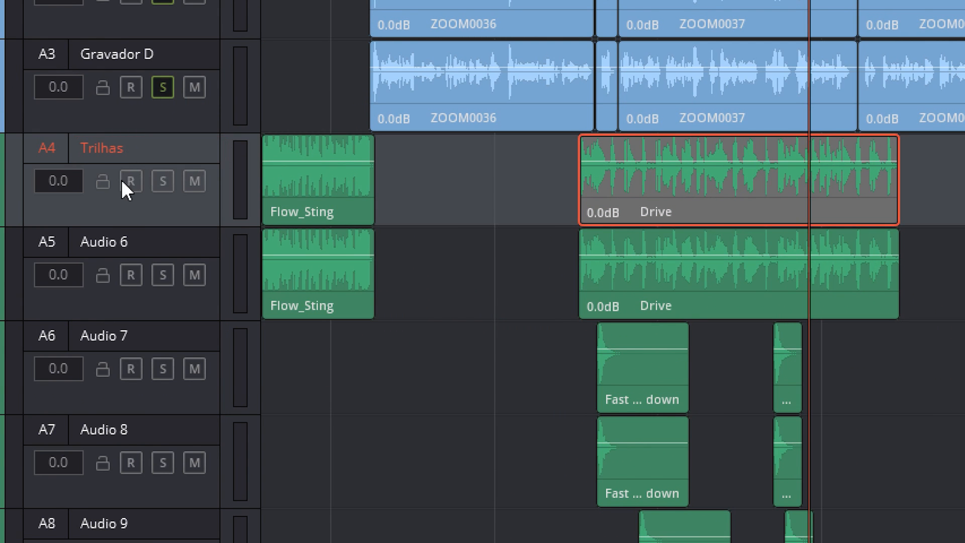
Delete the duplicate music track Audio 6 below Trilhas.
{"action": "left_click", "coordinate": [154, 246]}
{"action": "right_click", "coordinate": [160, 237]}
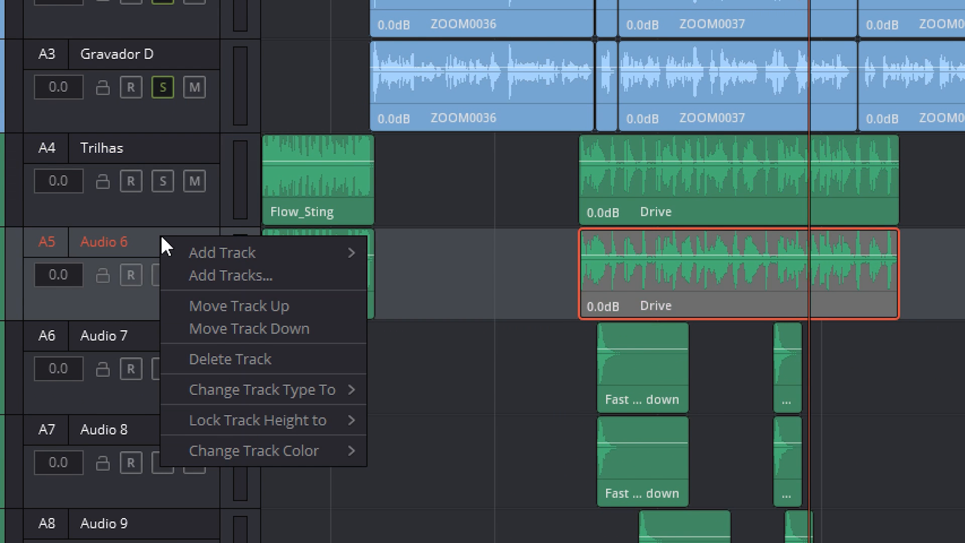
{"action": "left_click", "coordinate": [251, 358]}
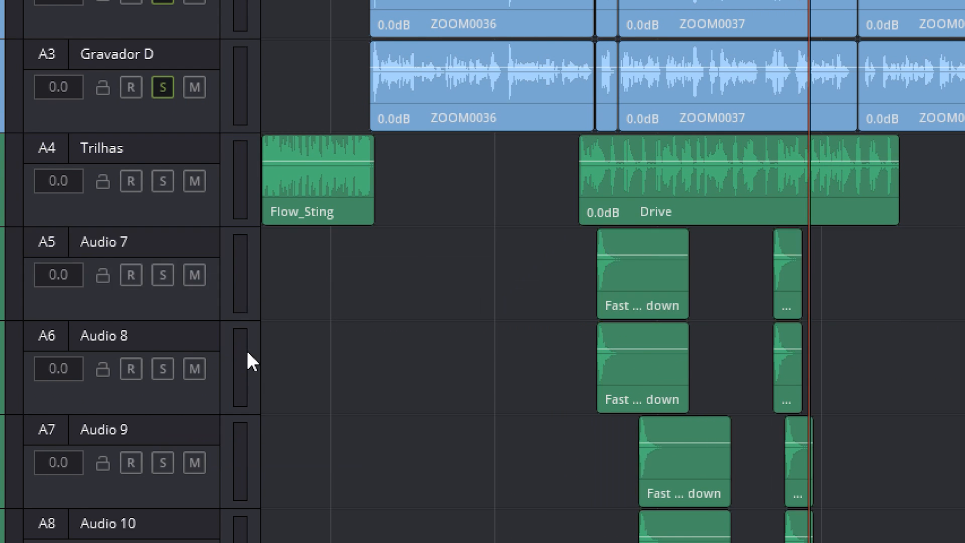
Change the track color of Trilhas to Violet.
{"action": "scroll", "coordinate": [194, 62], "scroll_direction": "up", "scroll_amount": 3}
{"action": "left_click", "coordinate": [182, 245]}
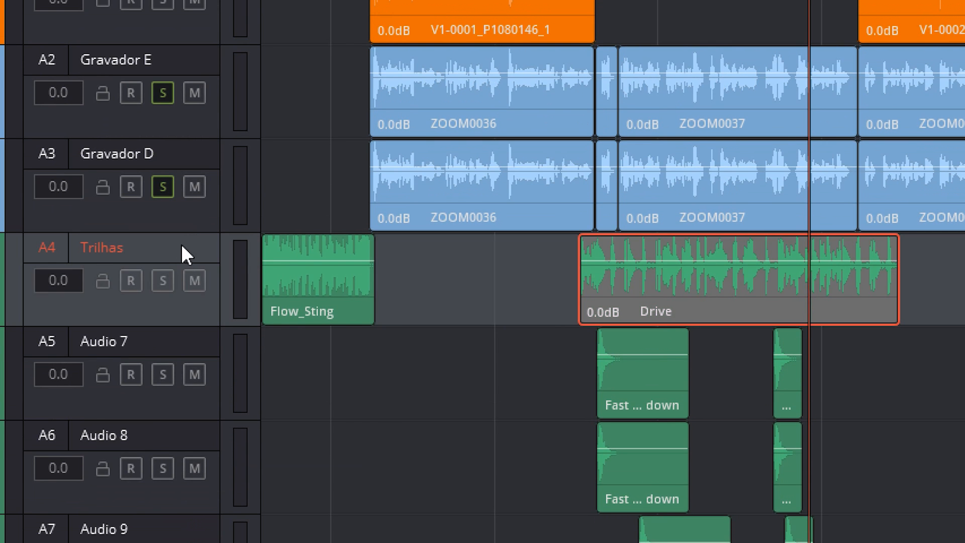
{"action": "right_click", "coordinate": [190, 244]}
{"action": "mouse_move", "coordinate": [347, 466]}
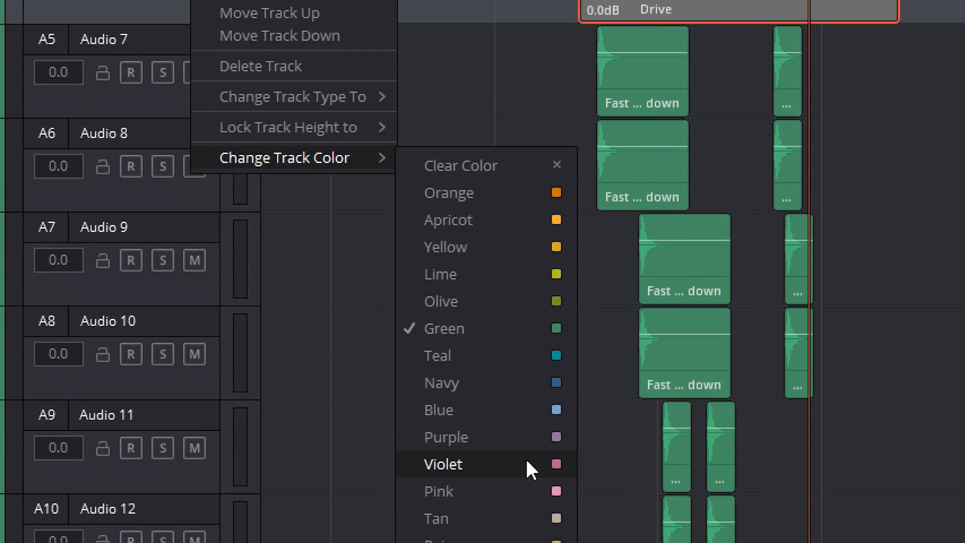
{"action": "left_click", "coordinate": [526, 463]}
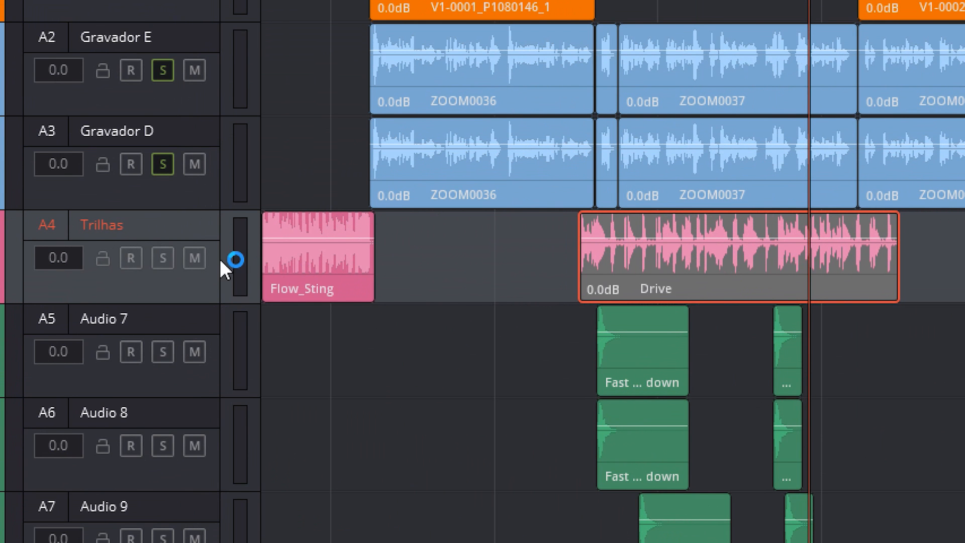
Change the Trilhas track type to Stereo.
{"action": "right_click", "coordinate": [77, 256]}
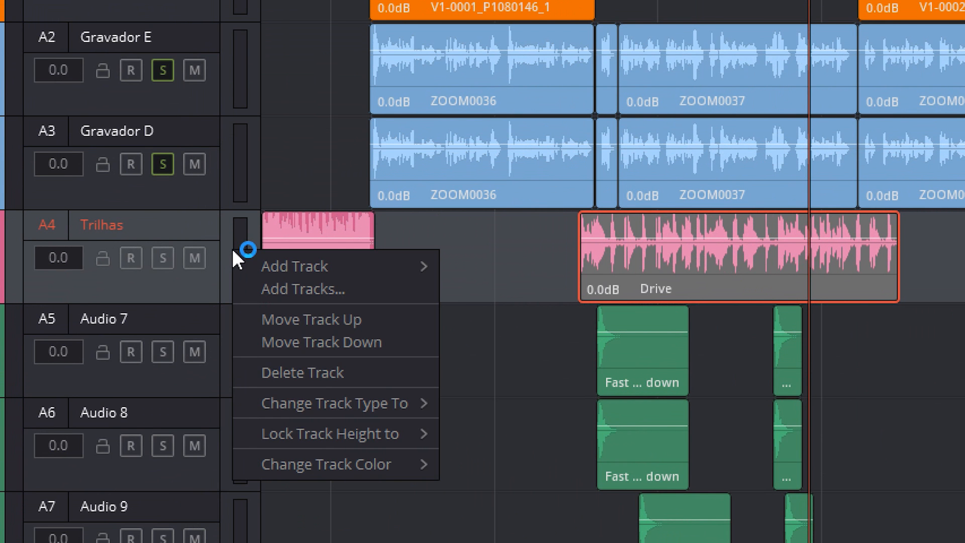
{"action": "mouse_move", "coordinate": [416, 404]}
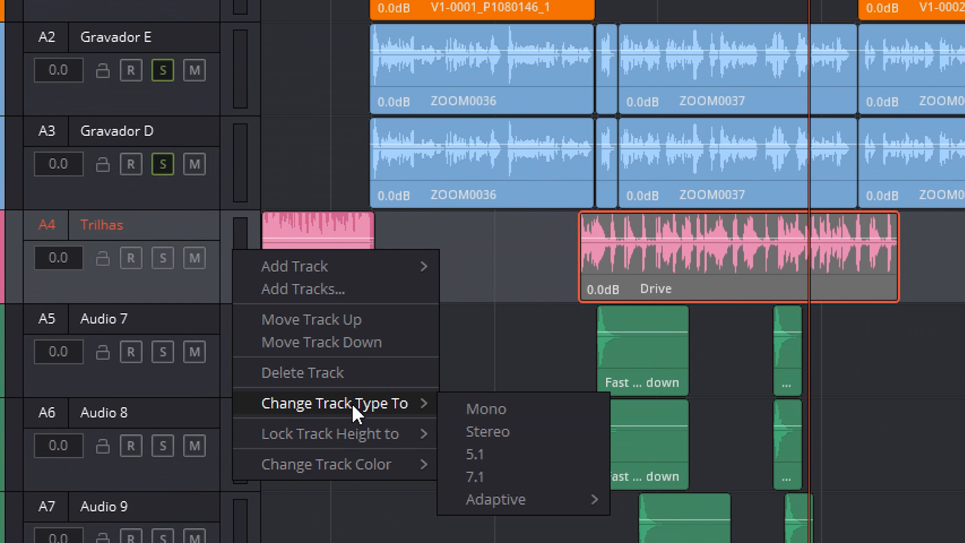
{"action": "left_click", "coordinate": [503, 437]}
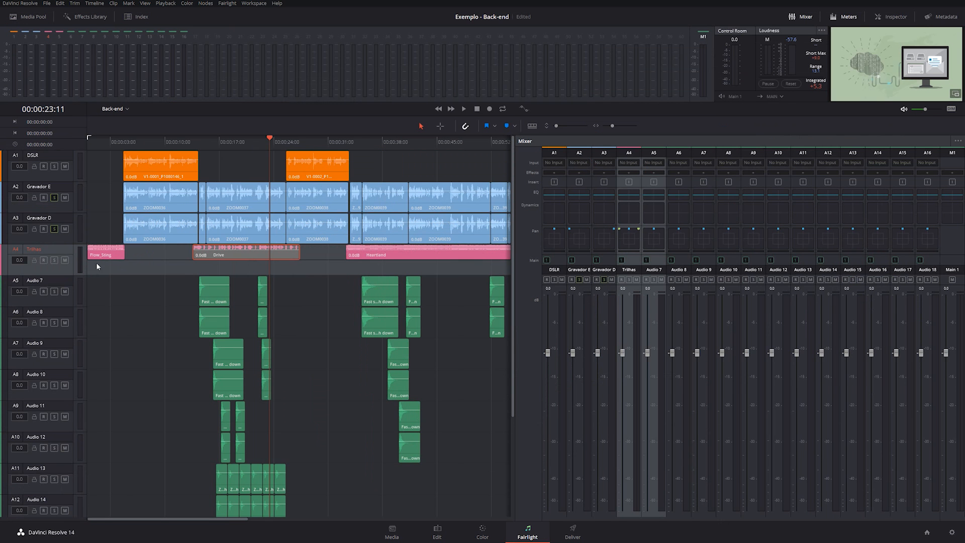
Set the audio format of the Flow_Sting clip to Stereo in its Clip Attributes.
{"action": "right_click", "coordinate": [103, 258]}
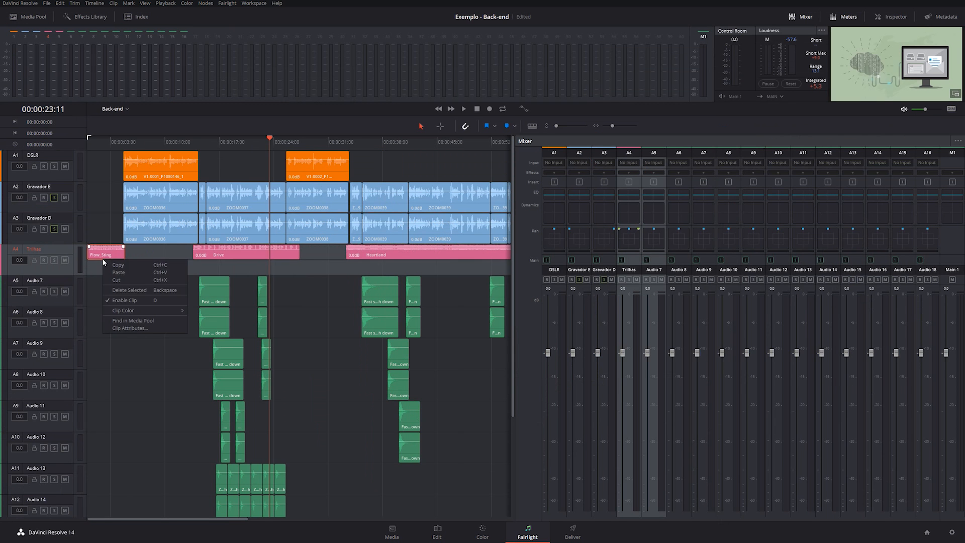
{"action": "left_click", "coordinate": [143, 329]}
{"action": "left_click", "coordinate": [444, 175]}
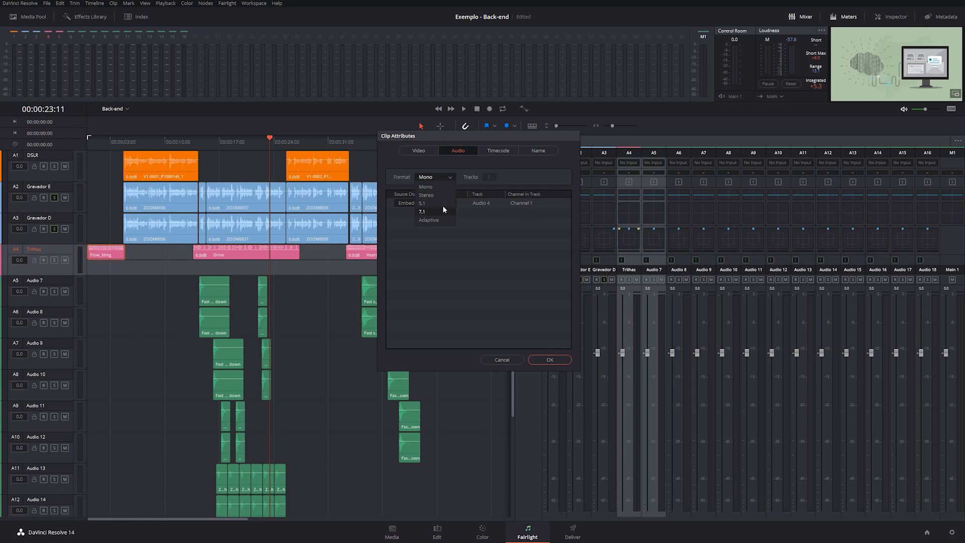
{"action": "left_click", "coordinate": [437, 194]}
{"action": "left_click", "coordinate": [545, 358]}
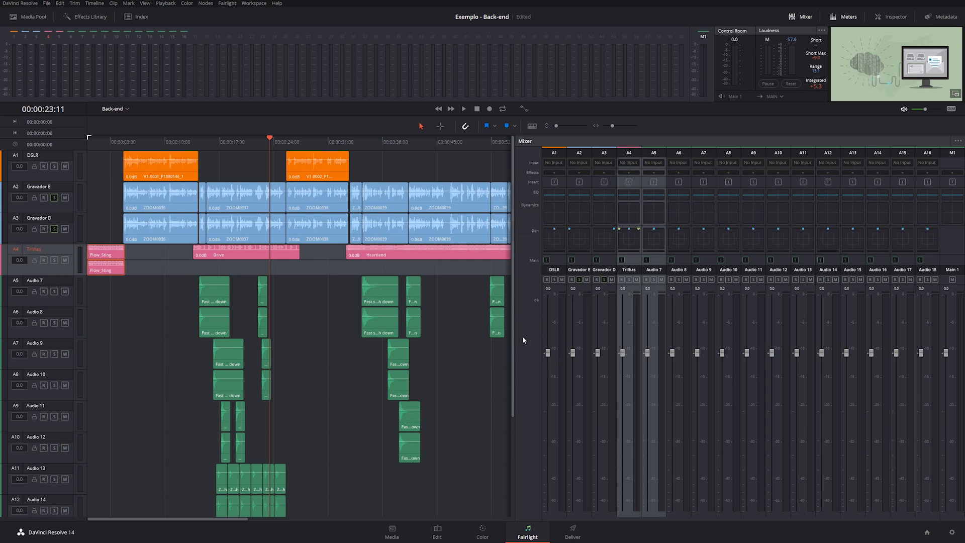
Set the audio format of the Drive clip on Trilhas to Stereo.
{"action": "right_click", "coordinate": [283, 255]}
{"action": "left_click", "coordinate": [319, 327]}
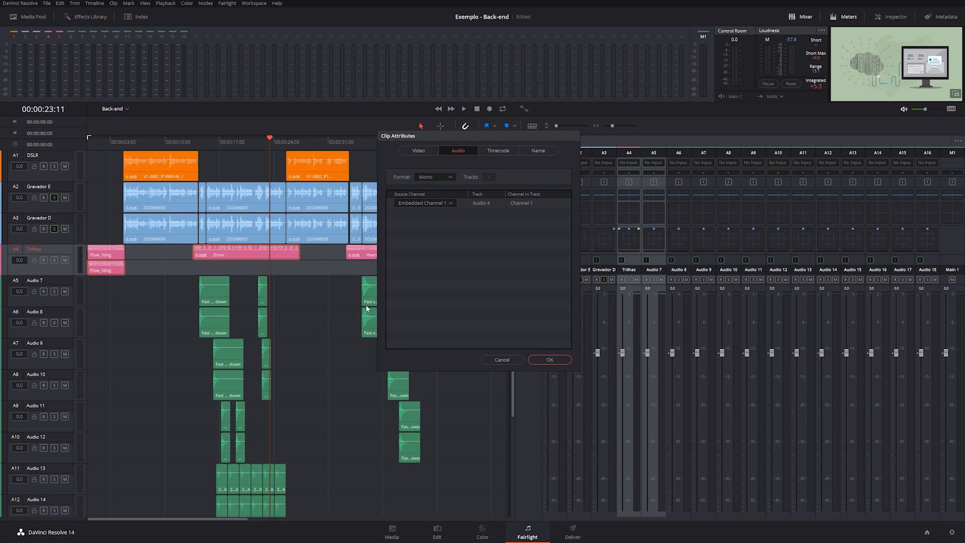
{"action": "left_click", "coordinate": [436, 176]}
{"action": "left_click", "coordinate": [431, 195]}
{"action": "left_click", "coordinate": [550, 360]}
Set the audio format of the Heartland clip on Trilhas to Stereo.
{"action": "right_click", "coordinate": [408, 257]}
{"action": "left_click", "coordinate": [450, 322]}
{"action": "left_click", "coordinate": [435, 177]}
{"action": "left_click", "coordinate": [436, 194]}
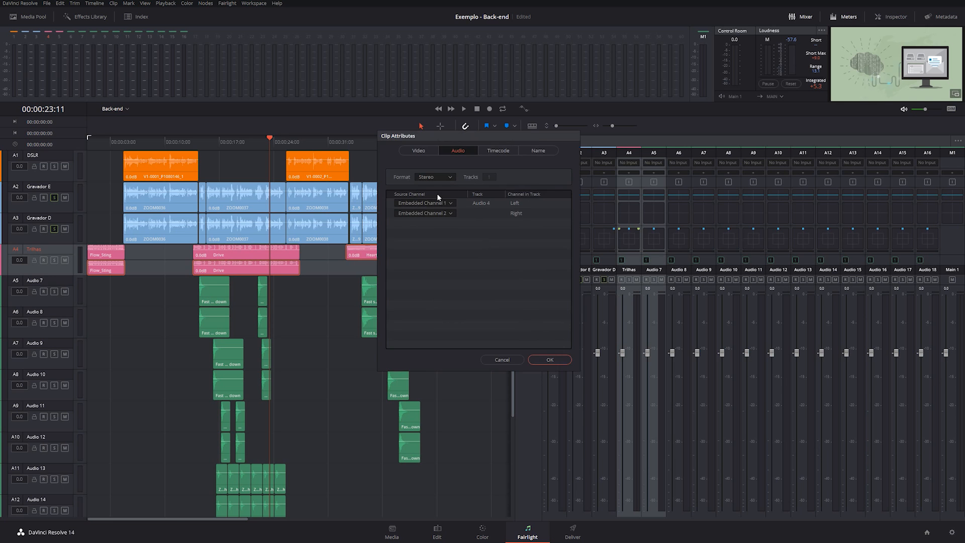
{"action": "left_click", "coordinate": [549, 359]}
Set the audio format of the 8bit_Dungeon_Boss_Video_Classica clip further along Trilhas to Stereo.
{"action": "left_click_drag", "start_coordinate": [239, 519], "coordinate": [441, 519]}
{"action": "right_click", "coordinate": [259, 255]}
{"action": "left_click", "coordinate": [288, 322]}
{"action": "left_click", "coordinate": [436, 177]}
{"action": "left_click", "coordinate": [432, 195]}
{"action": "left_click", "coordinate": [551, 359]}
Set the audio format of the Final clip at the end of Trilhas to Stereo.
{"action": "right_click", "coordinate": [407, 254]}
{"action": "left_click", "coordinate": [446, 318]}
{"action": "left_click", "coordinate": [435, 177]}
{"action": "left_click", "coordinate": [432, 195]}
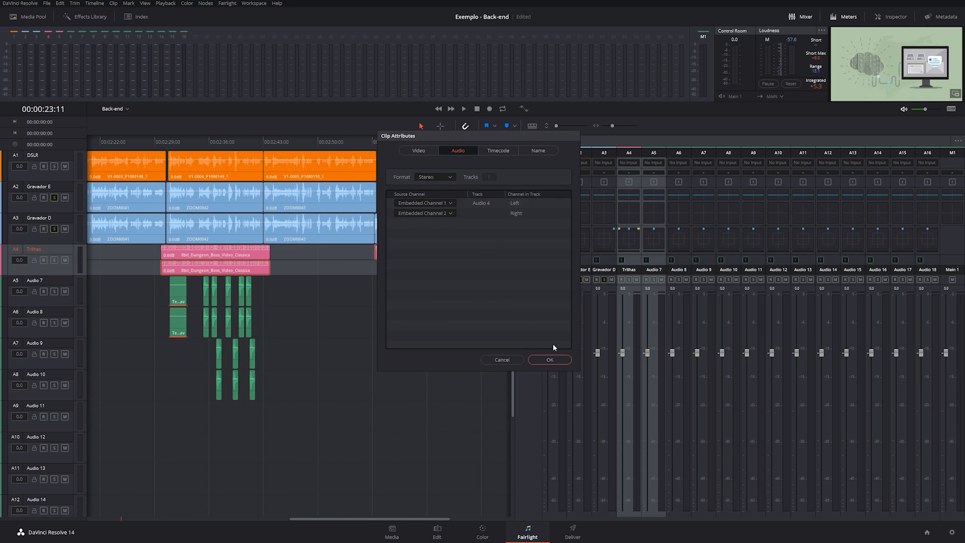
{"action": "left_click", "coordinate": [551, 359]}
Move the leftover Final clip at the end of Gravador D onto track A5 and delete it.
{"action": "left_click_drag", "start_coordinate": [406, 521], "coordinate": [397, 498]}
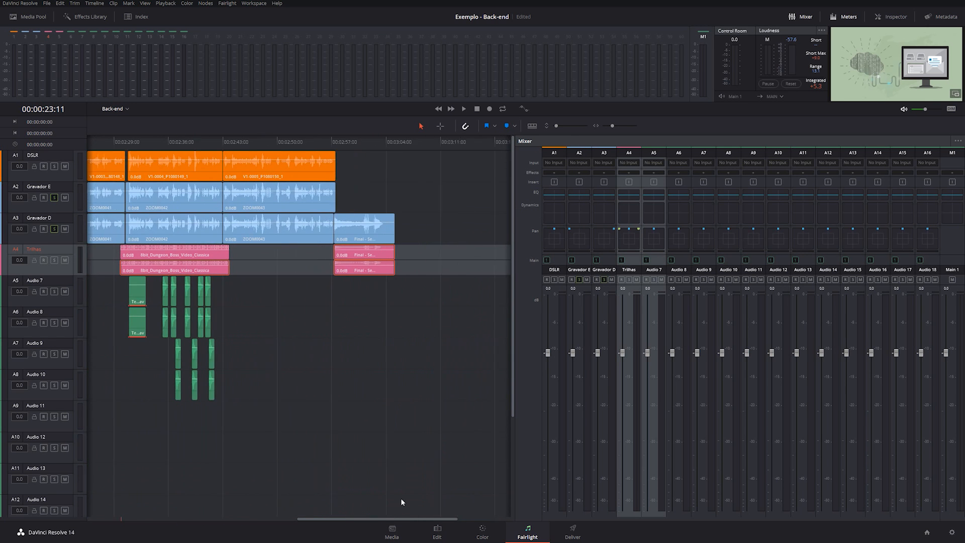
{"action": "left_click", "coordinate": [349, 143]}
{"action": "left_click", "coordinate": [353, 239]}
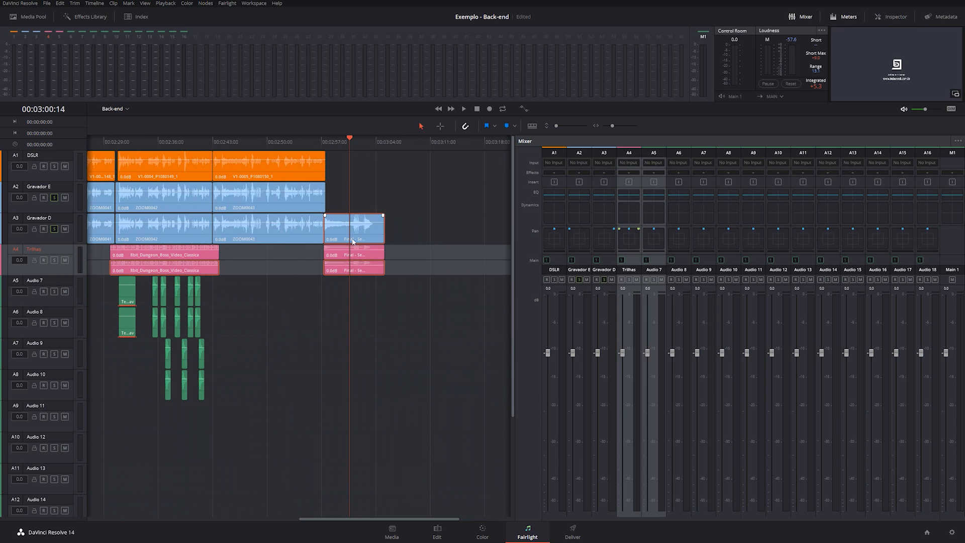
{"action": "left_click_drag", "start_coordinate": [343, 236], "coordinate": [343, 293]}
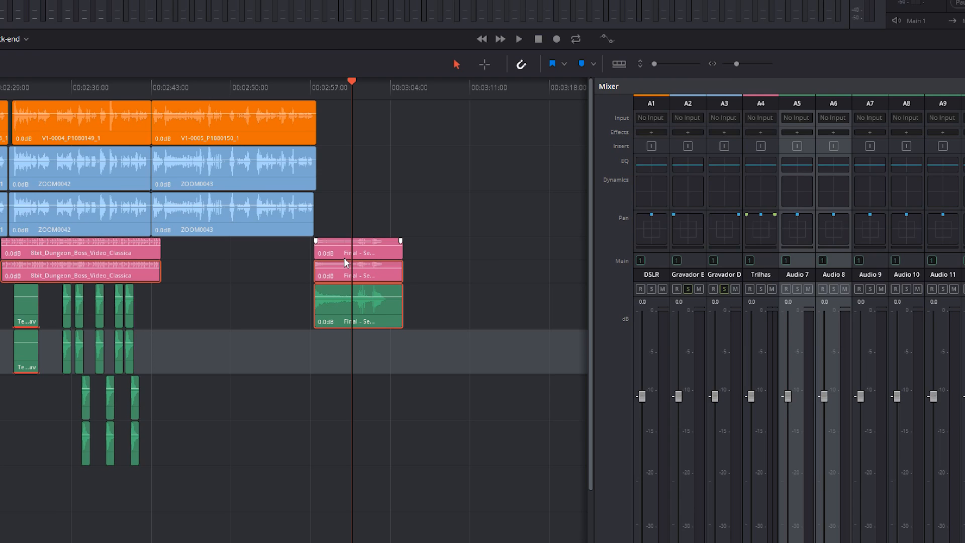
{"action": "key", "text": "Delete"}
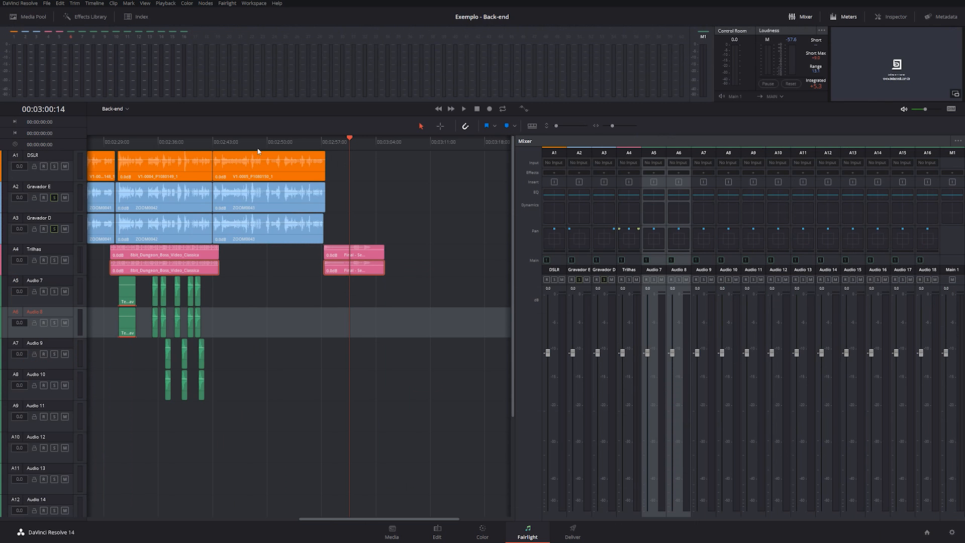
Clear the solo on the Gravador tracks near the start of the timeline and mute the DSLR track.
{"action": "left_click_drag", "start_coordinate": [187, 142], "coordinate": [174, 144]}
{"action": "left_click_drag", "start_coordinate": [328, 519], "coordinate": [62, 517]}
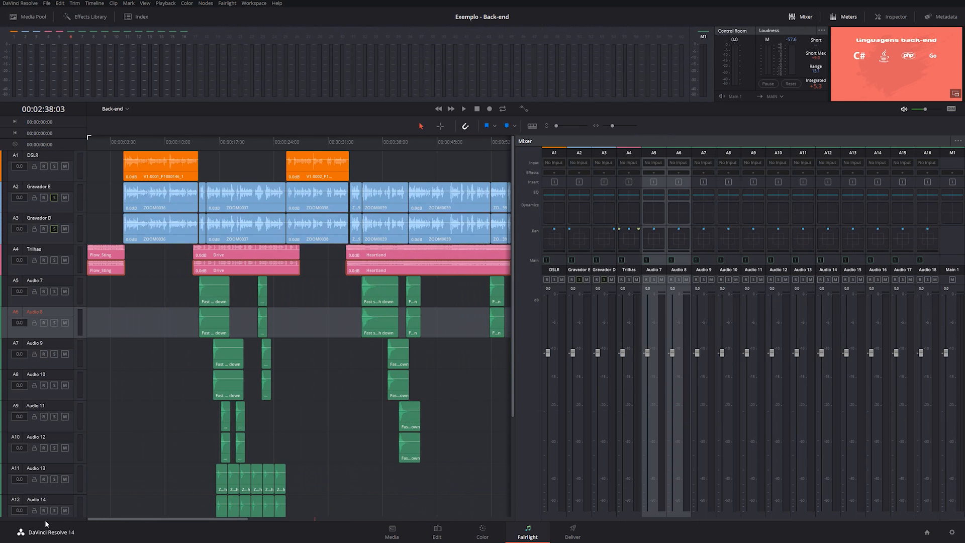
{"action": "left_click", "coordinate": [244, 146]}
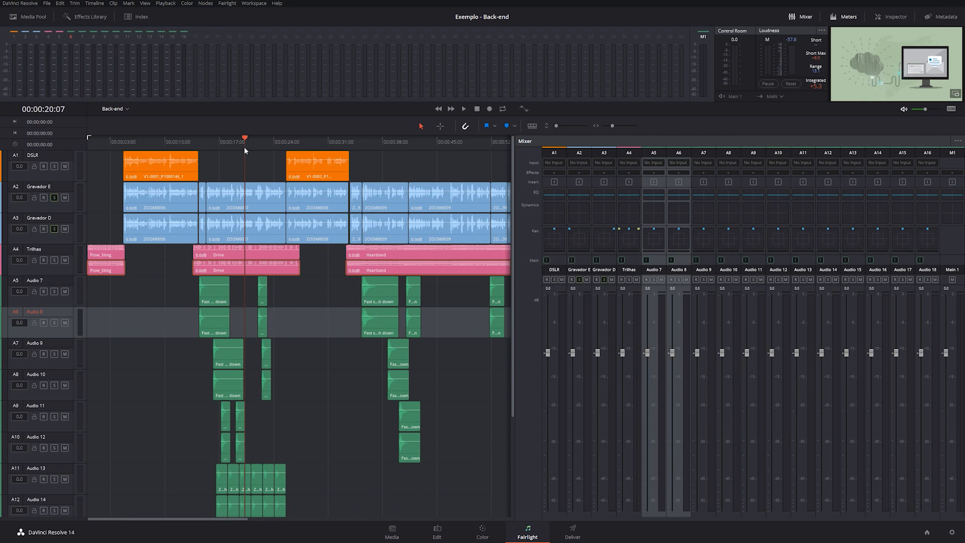
{"action": "left_click", "coordinate": [54, 229]}
{"action": "left_click", "coordinate": [36, 156]}
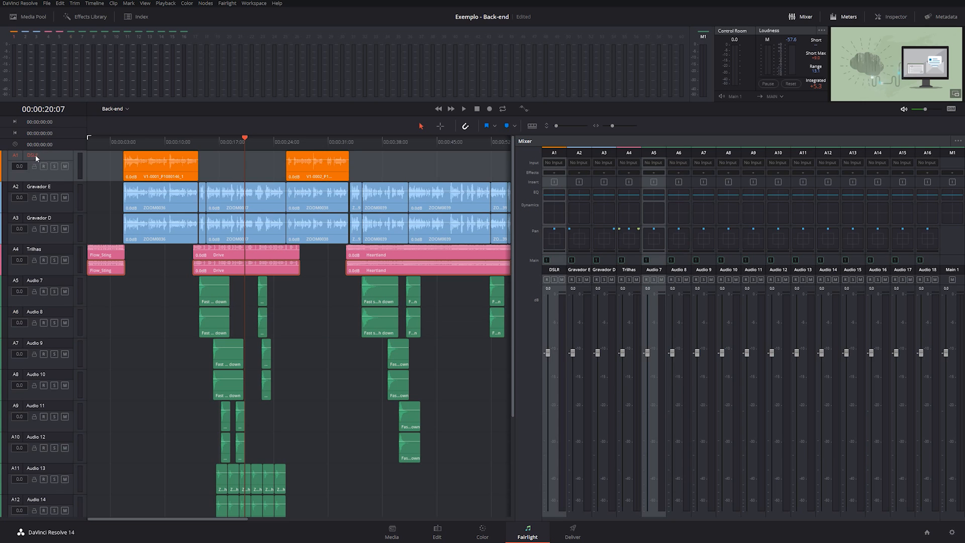
{"action": "left_click", "coordinate": [65, 166]}
Solo the Gravador E, Gravador D and Trilhas tracks together.
{"action": "left_click_drag", "start_coordinate": [245, 139], "coordinate": [239, 141]}
{"action": "left_click", "coordinate": [53, 197]}
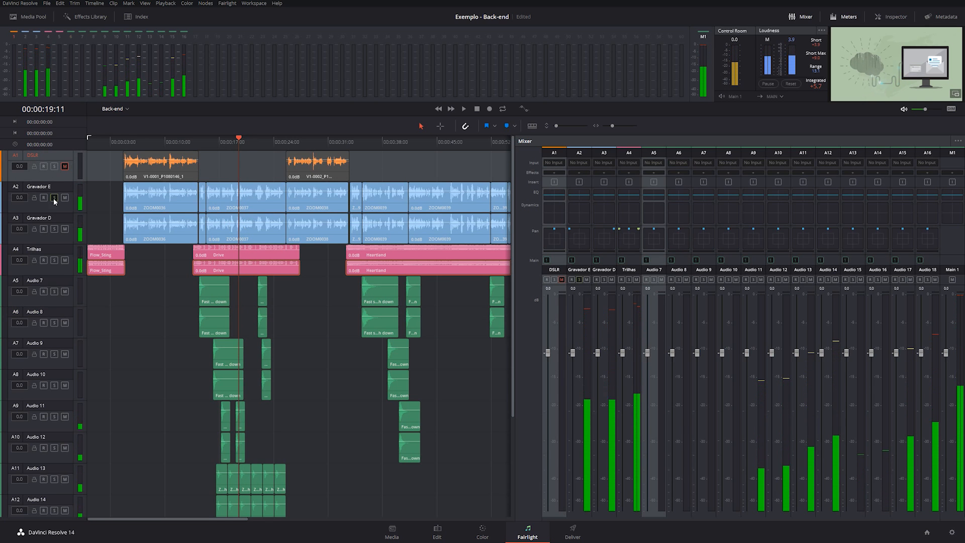
{"action": "left_click", "coordinate": [54, 229]}
{"action": "left_click", "coordinate": [53, 260]}
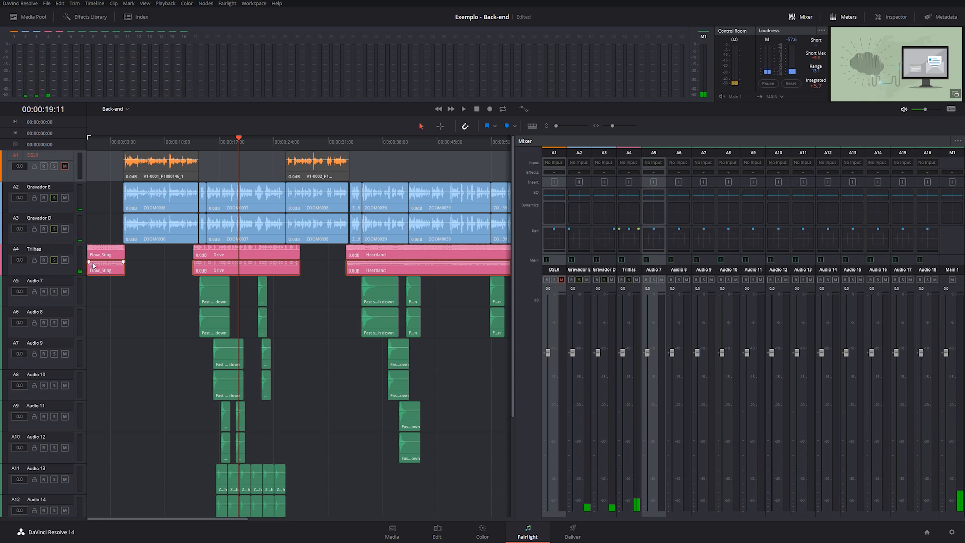
Play the timeline from about 00:00:15 to hear the recorder voice together with the music.
{"action": "left_click", "coordinate": [199, 143]}
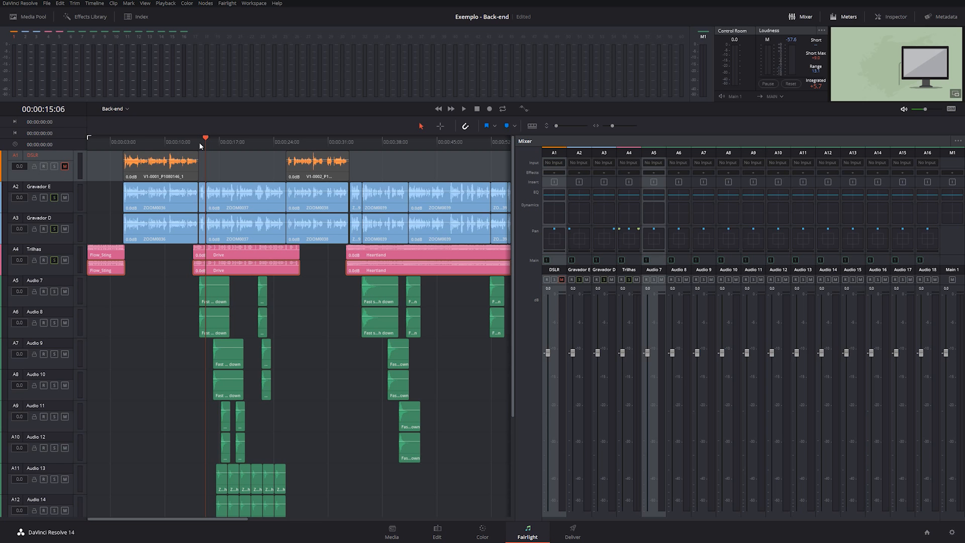
{"action": "key", "text": "space"}
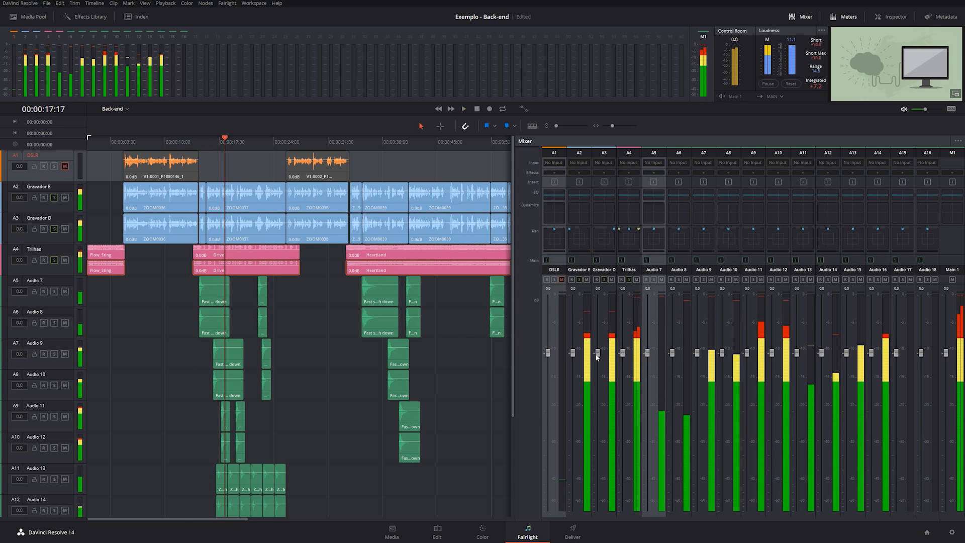
{"action": "left_click", "coordinate": [203, 142]}
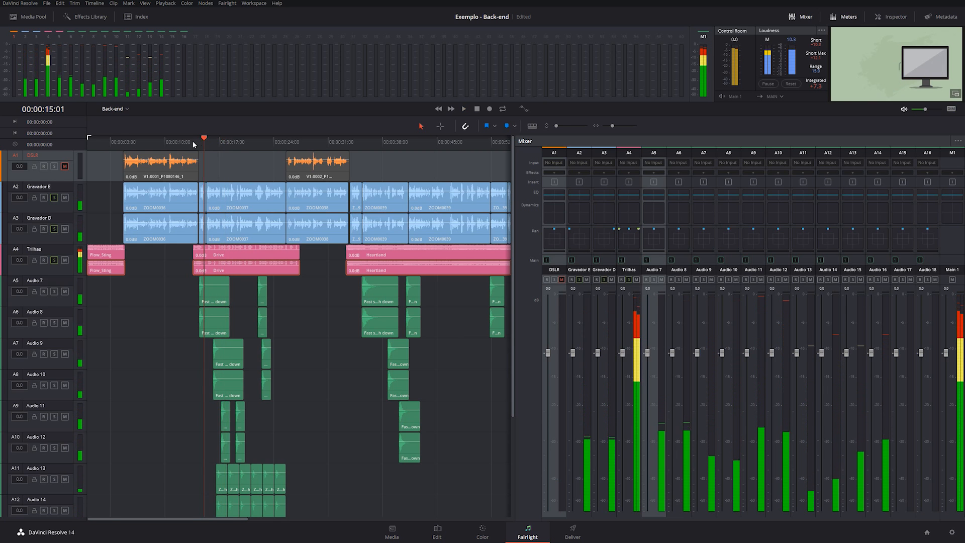
Play from 00:00:13:14, lower the Trilhas fader to about -24 dB, and return the playhead to about 00:00:14.
{"action": "left_click_drag", "start_coordinate": [197, 141], "coordinate": [193, 141]}
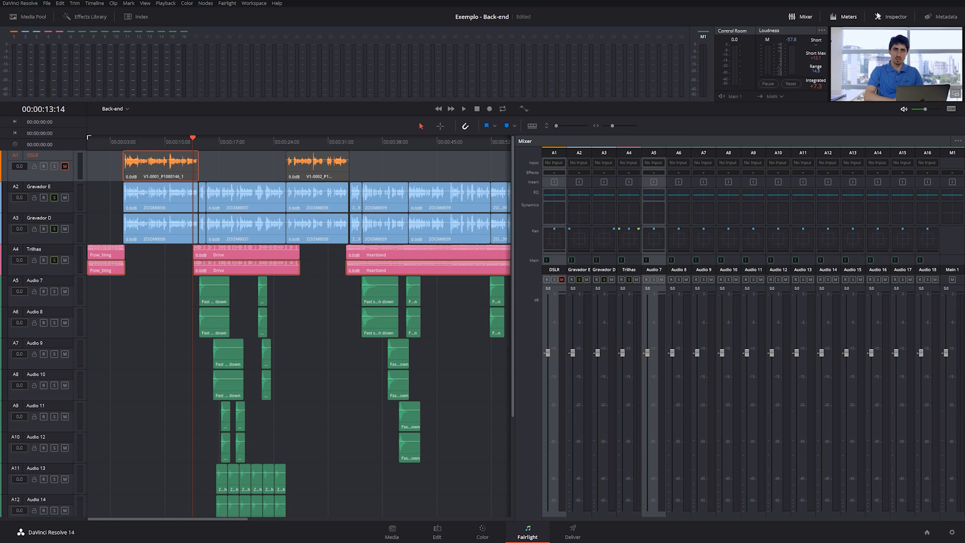
{"action": "key", "text": "space"}
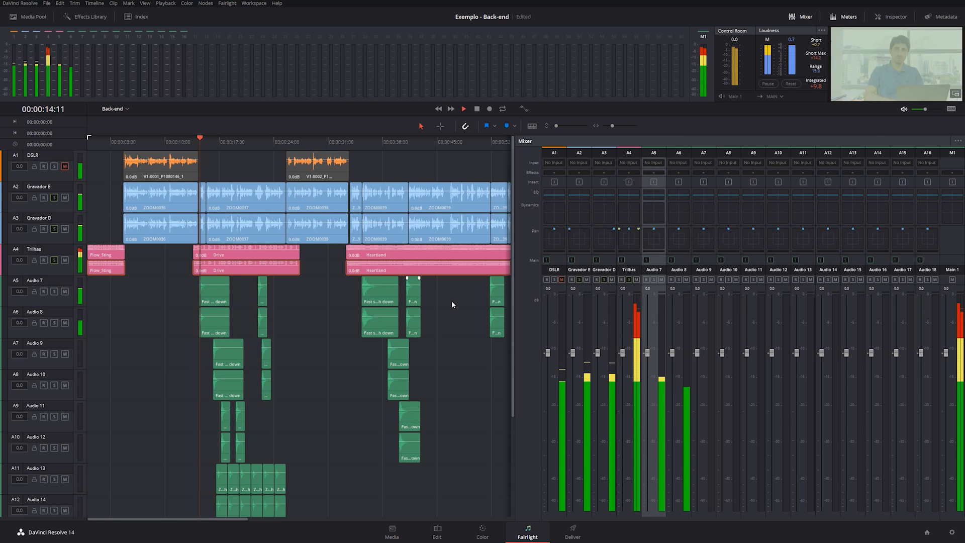
{"action": "left_click_drag", "start_coordinate": [622, 353], "coordinate": [623, 446]}
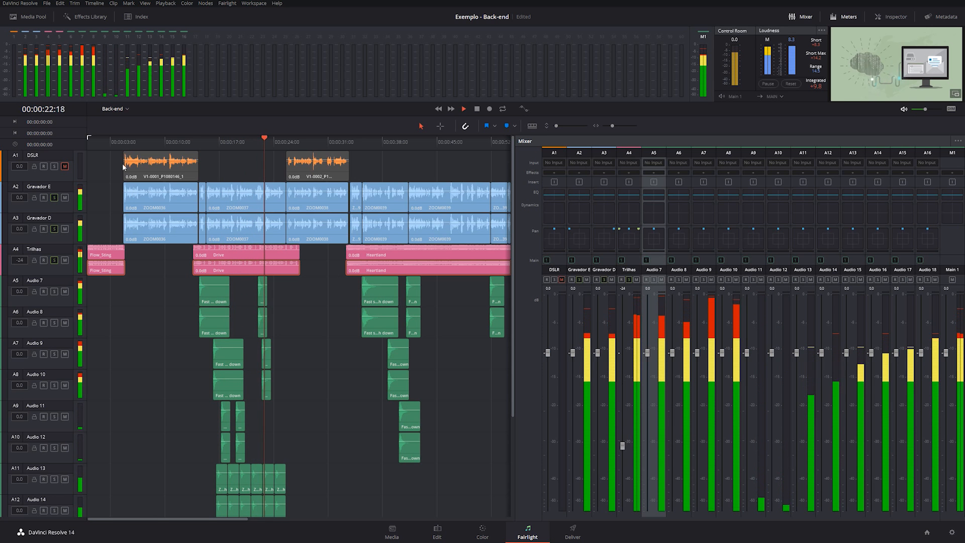
{"action": "left_click", "coordinate": [198, 140]}
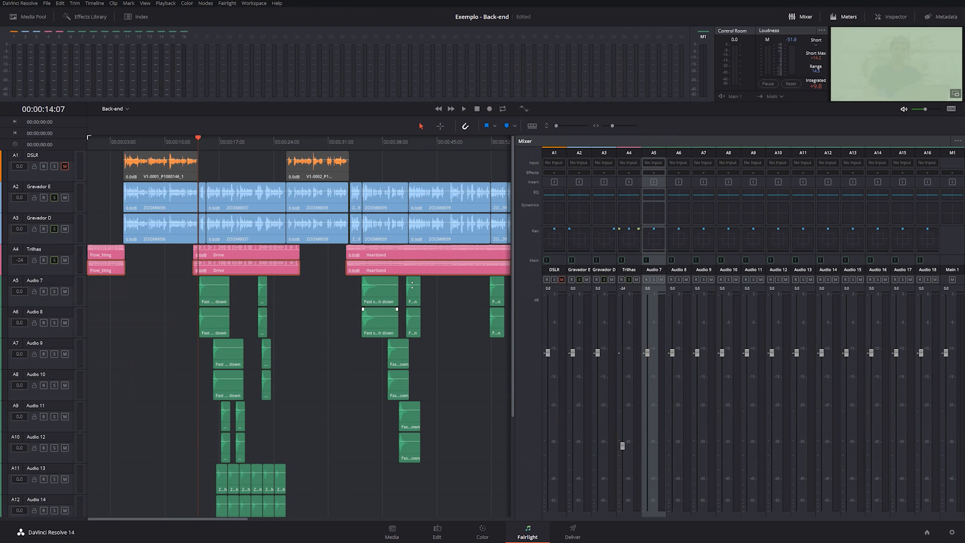
Lower the Main 1 fader to about -4.7 dB and play the timeline from 00:00:14:07 to check the level.
{"action": "left_click_drag", "start_coordinate": [947, 355], "coordinate": [947, 389]}
{"action": "key", "text": "space"}
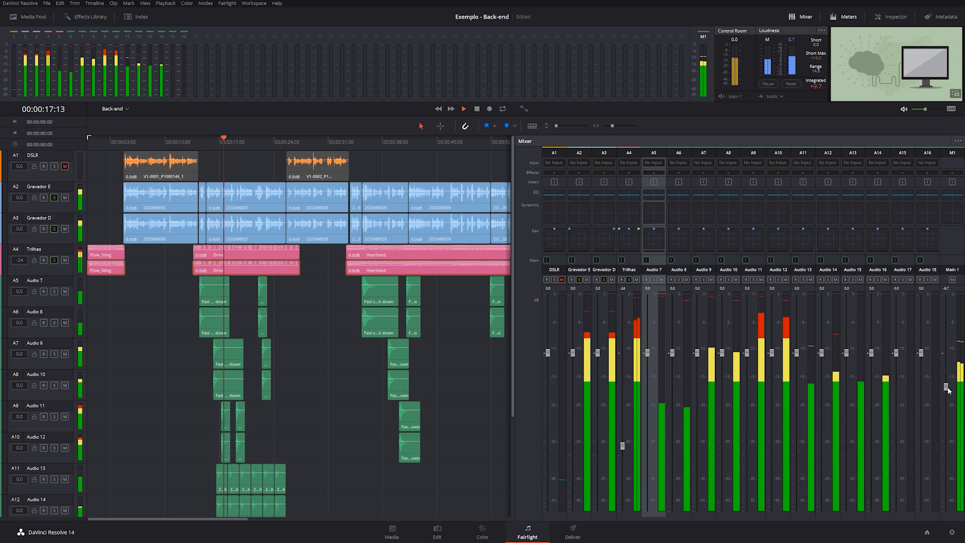
{"action": "key", "text": "space"}
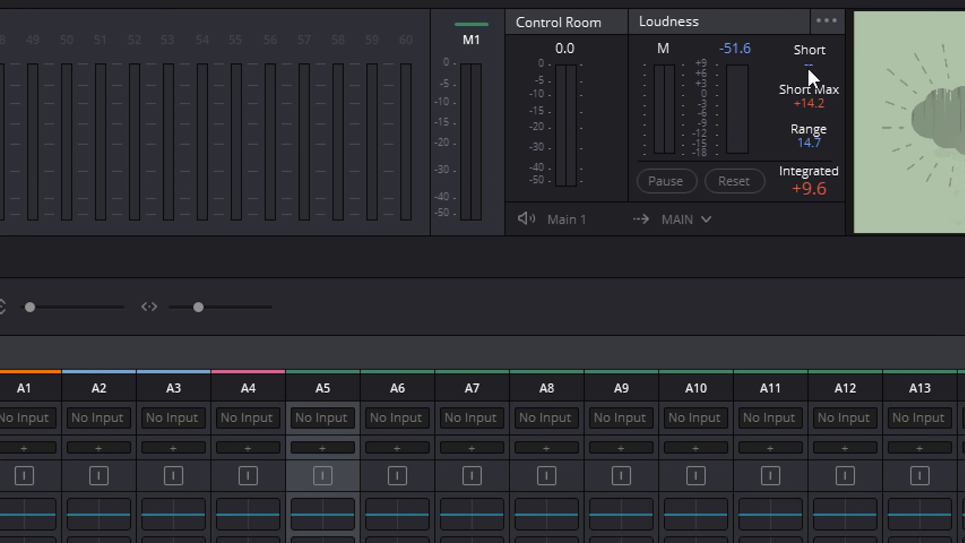
Reset and restart the loudness measurement, playing the timeline from about 00:00:14.
{"action": "left_click", "coordinate": [740, 182]}
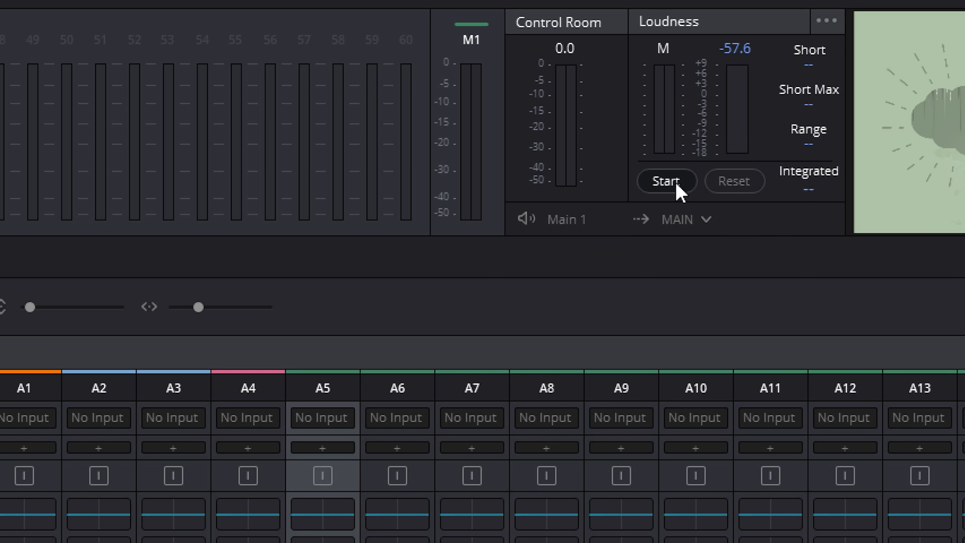
{"action": "left_click", "coordinate": [674, 181]}
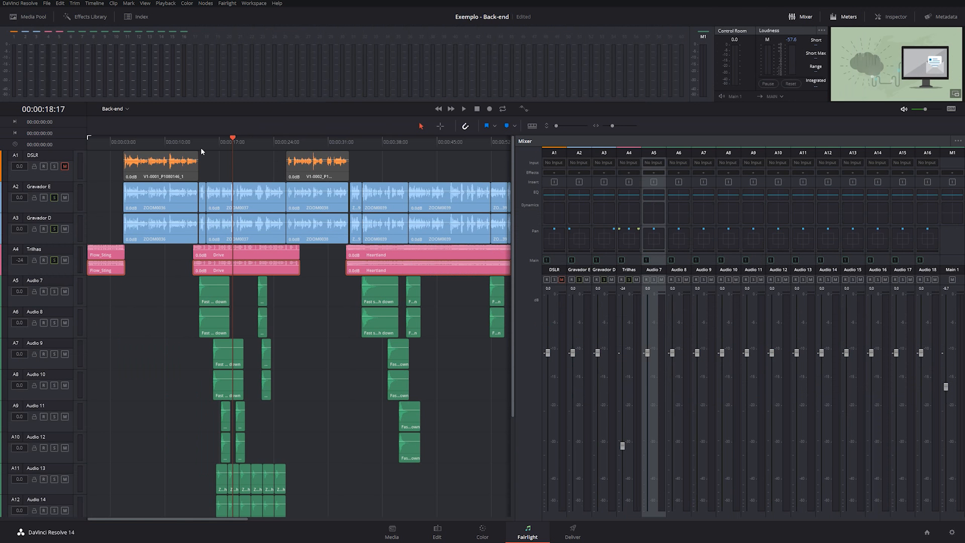
{"action": "left_click", "coordinate": [200, 147]}
{"action": "key", "text": "space"}
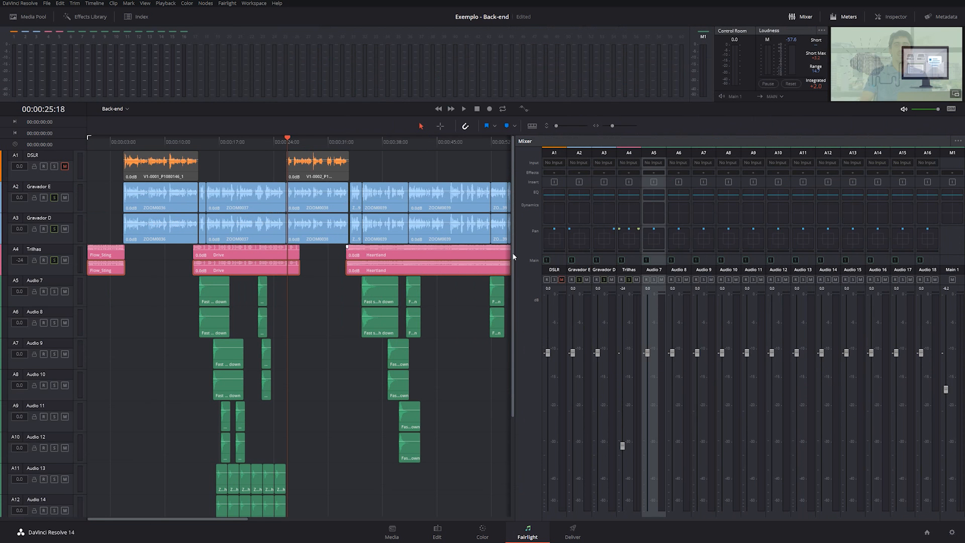
Replay the passage from about 00:00:14 and again from 00:00:15:06 to monitor the mix's loudness.
{"action": "left_click", "coordinate": [197, 140]}
{"action": "key", "text": "space"}
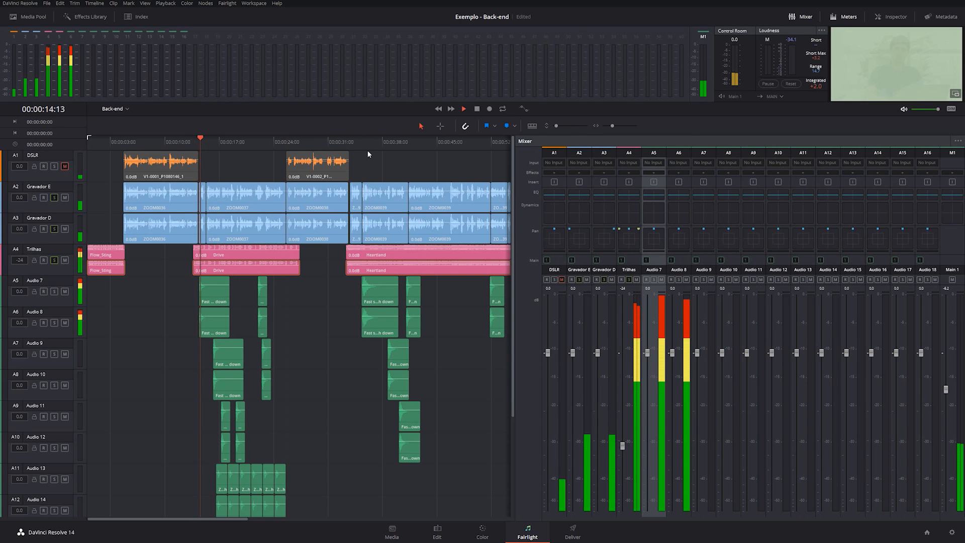
{"action": "key", "text": "space"}
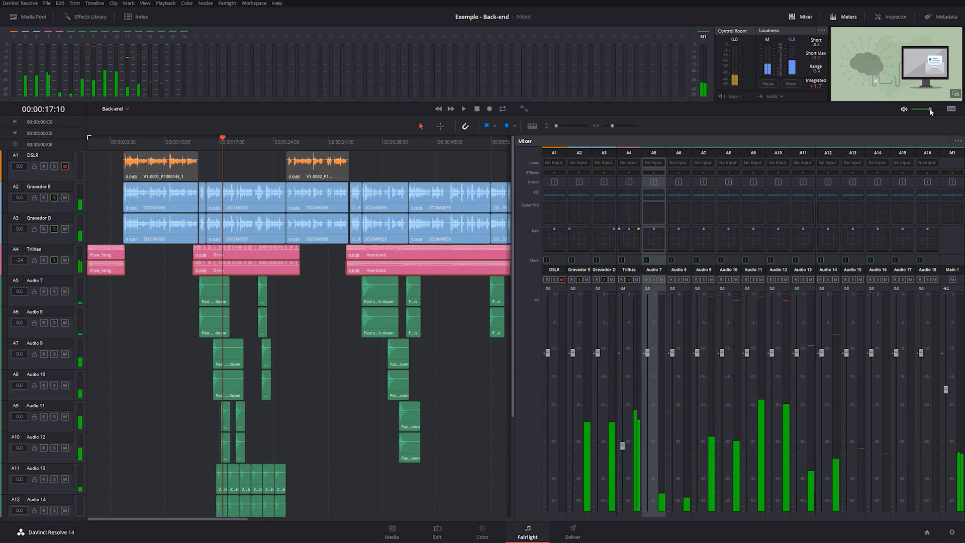
{"action": "left_click", "coordinate": [205, 142]}
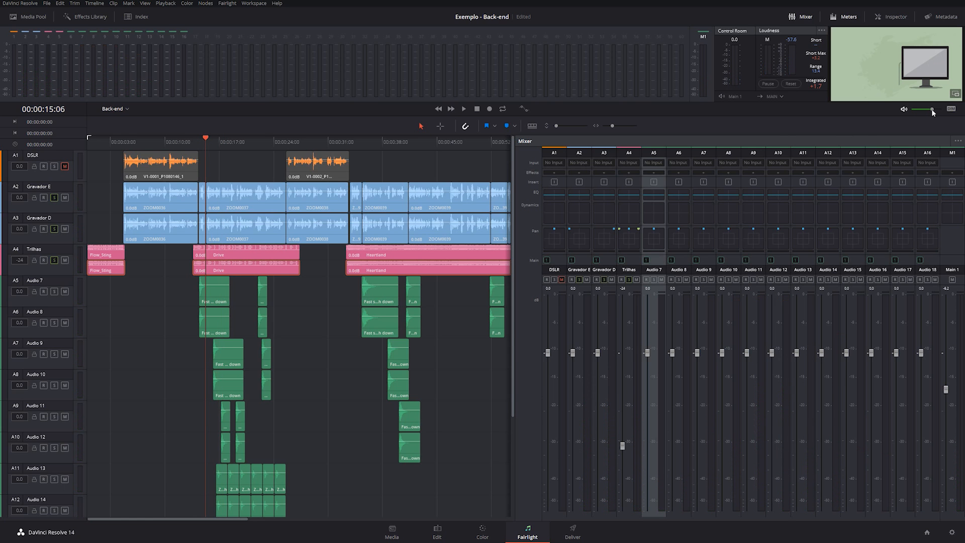
{"action": "key", "text": "space"}
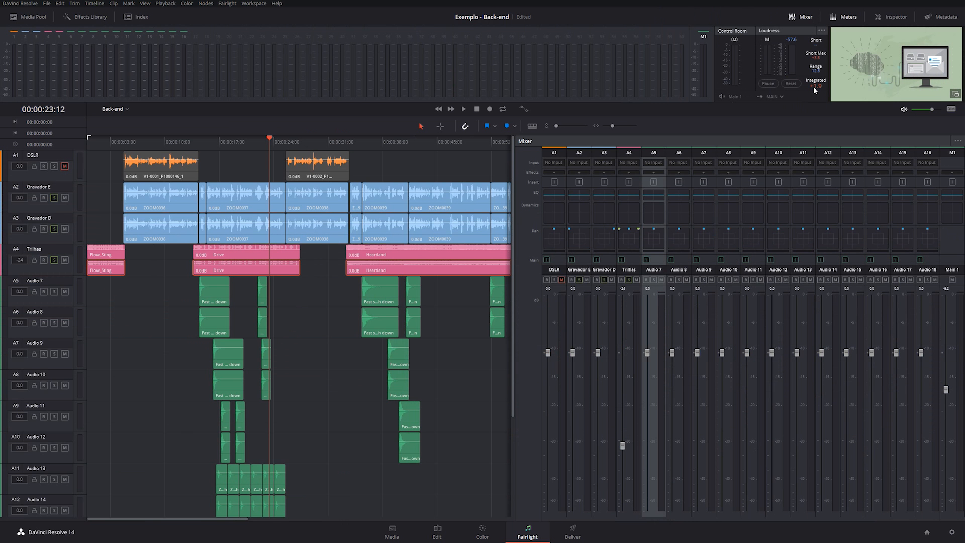
Return the playhead to 00:00:15:06 and look over the green effects tracks Audio 7 to Audio 18.
{"action": "left_click", "coordinate": [204, 139]}
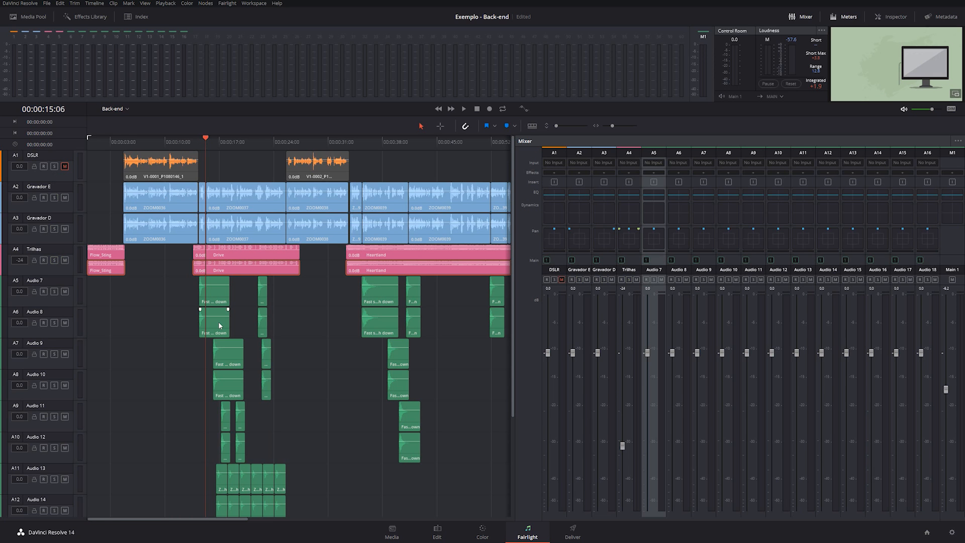
{"action": "scroll", "coordinate": [222, 317], "scroll_direction": "down", "scroll_amount": 4}
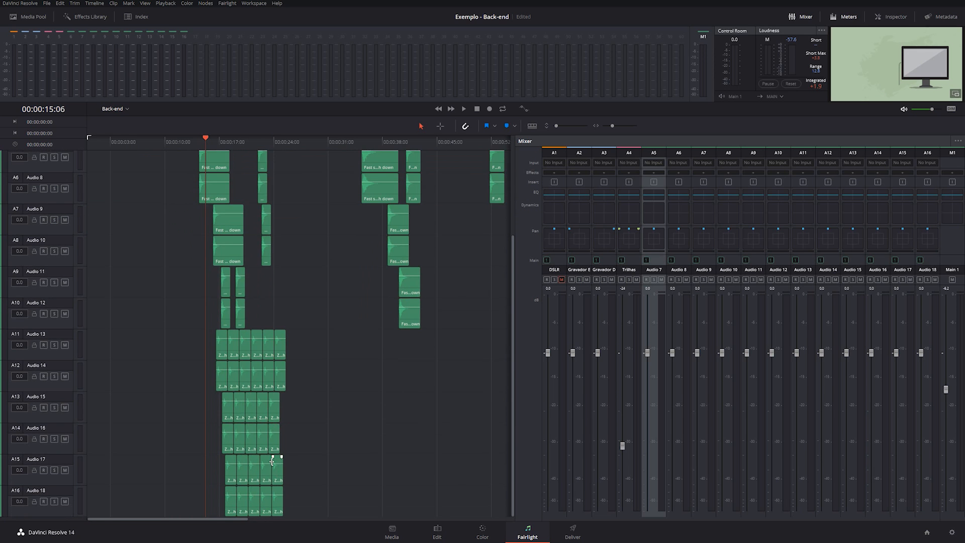
{"action": "scroll", "coordinate": [262, 427], "scroll_direction": "up", "scroll_amount": 4}
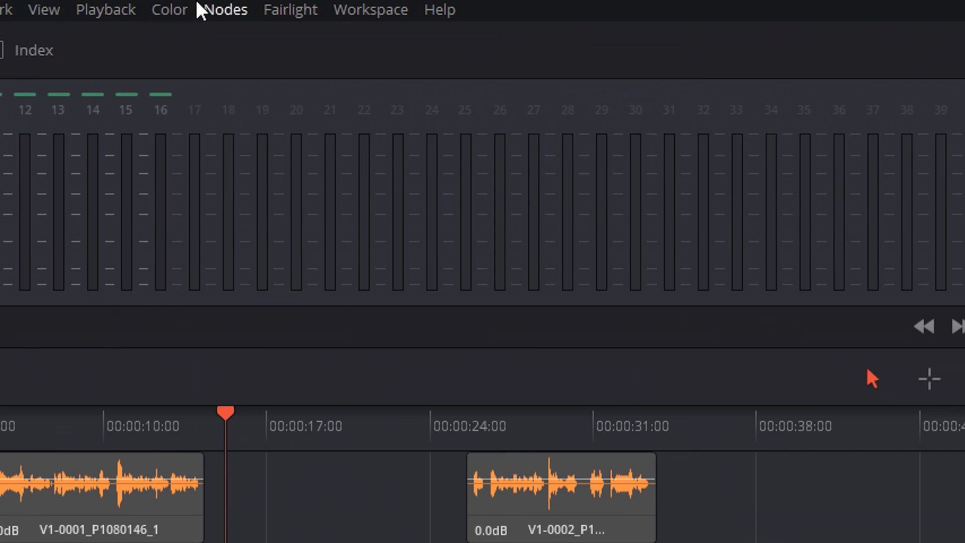
Add a Sub bus in Mono format through Bus Format and accept the bus list.
{"action": "left_click", "coordinate": [288, 8]}
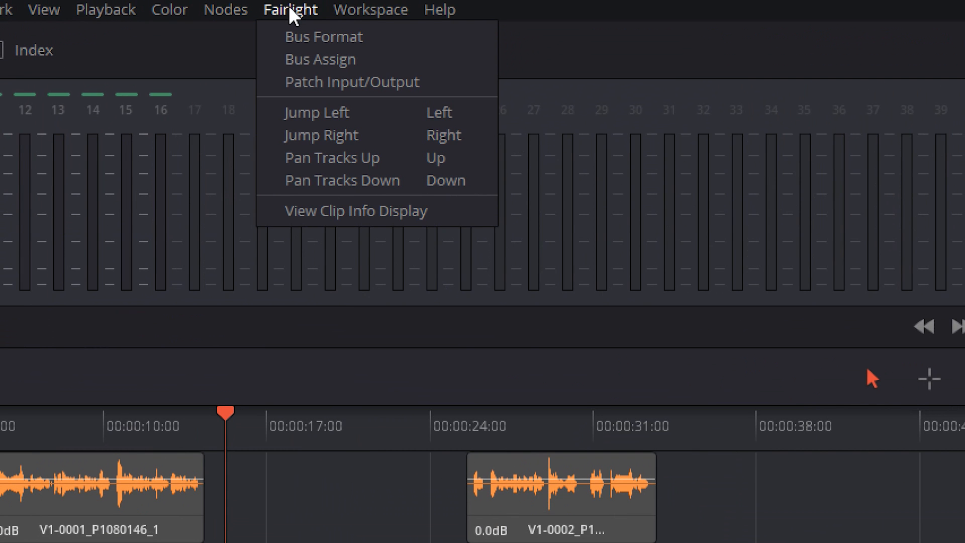
{"action": "left_click", "coordinate": [309, 35]}
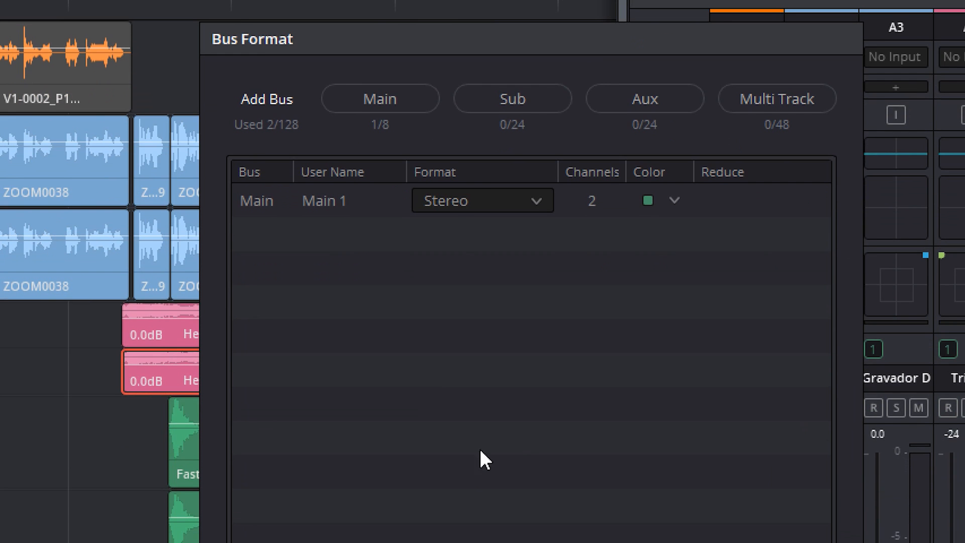
{"action": "left_click", "coordinate": [507, 100]}
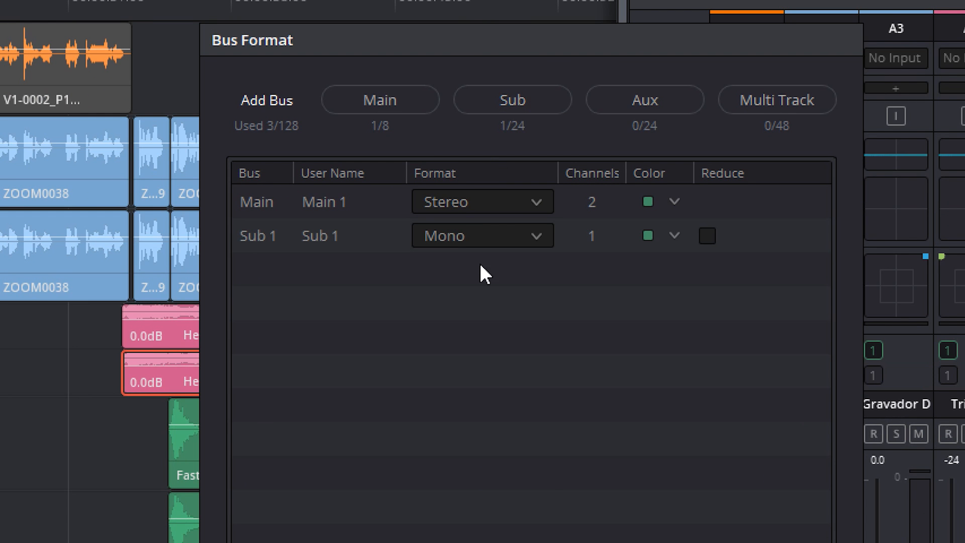
{"action": "left_click", "coordinate": [456, 241]}
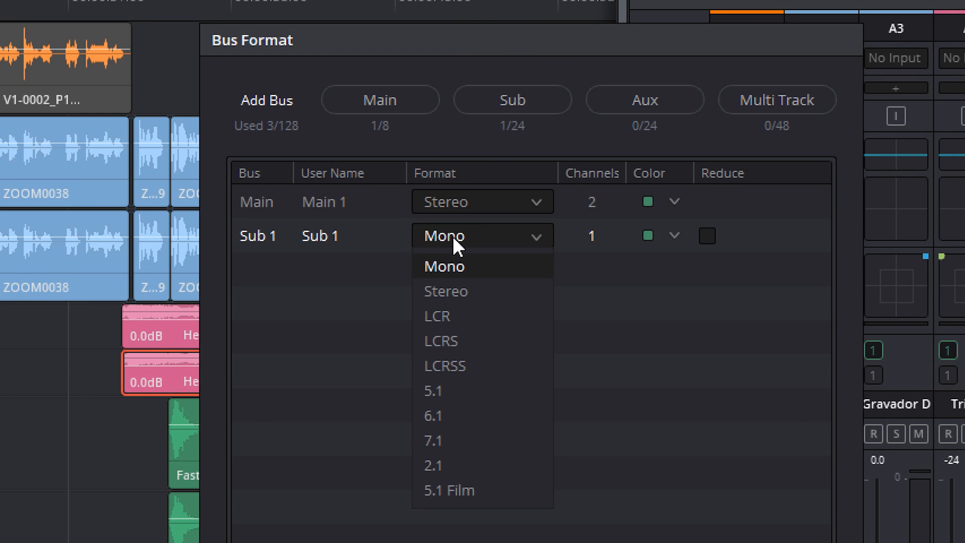
{"action": "left_click", "coordinate": [451, 266]}
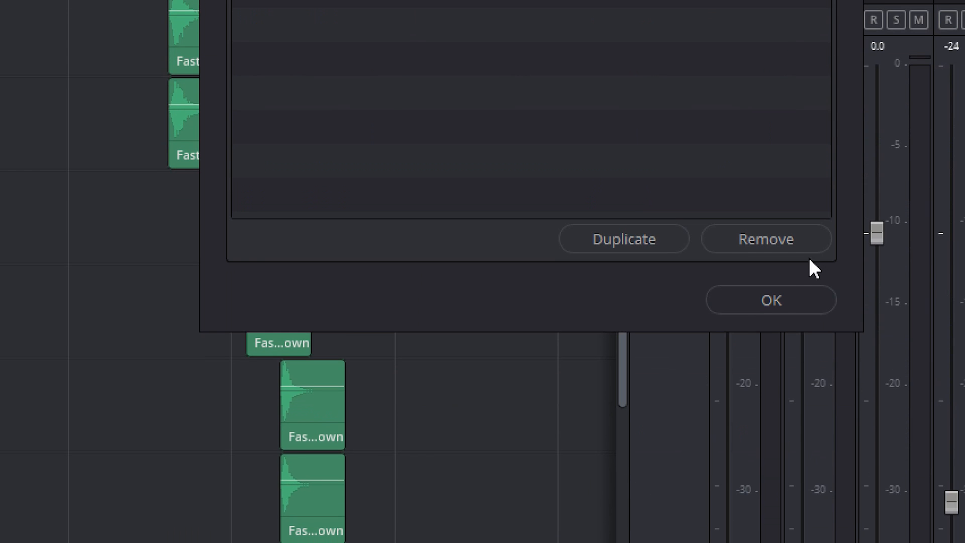
{"action": "left_click", "coordinate": [774, 300]}
Assign tracks Audio 7 to Audio 18 to the Sub 1 bus in Bus Assign.
{"action": "left_click", "coordinate": [247, 9]}
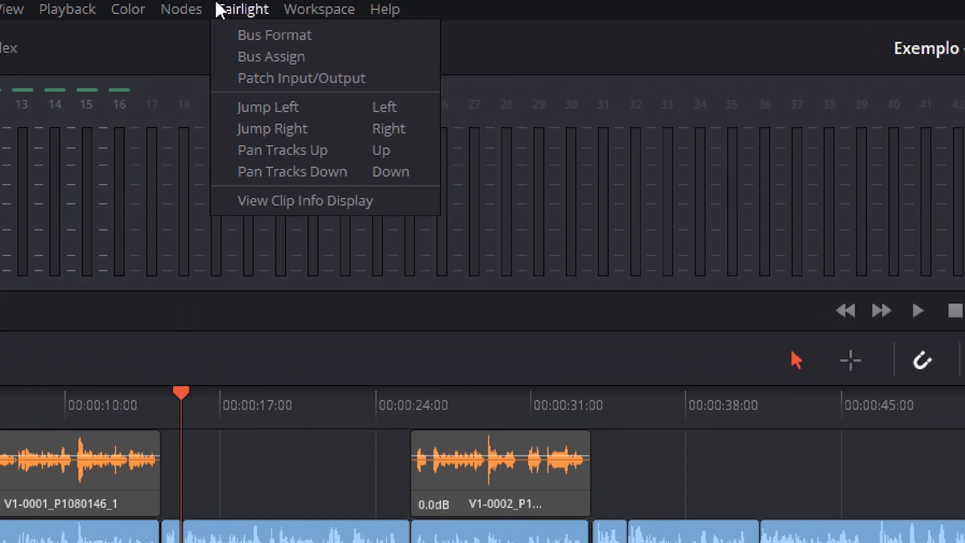
{"action": "left_click", "coordinate": [279, 59]}
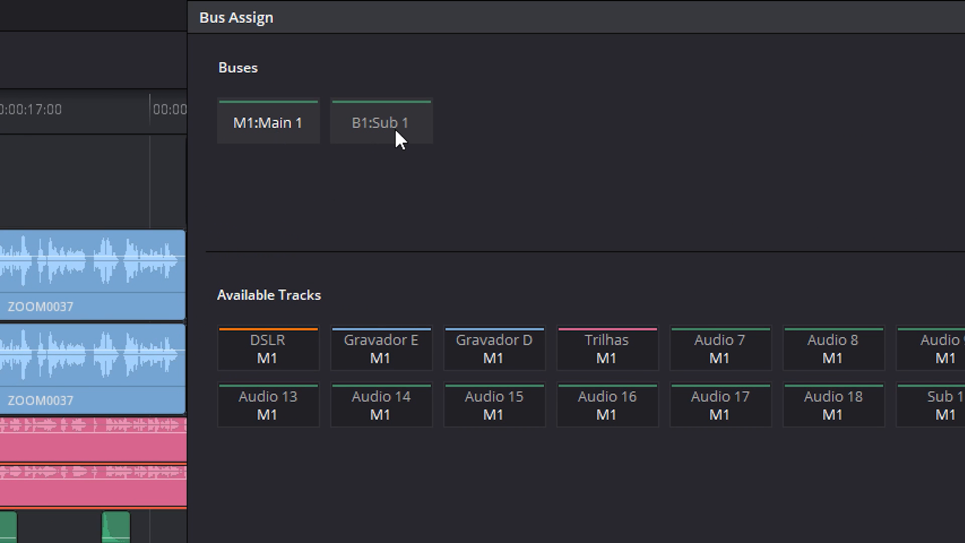
{"action": "left_click", "coordinate": [391, 124]}
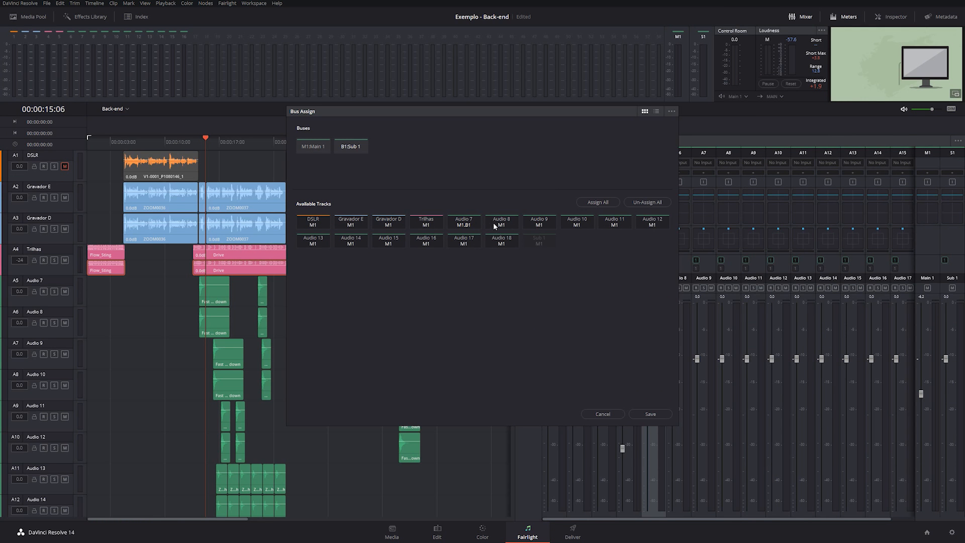
{"action": "left_click", "coordinate": [539, 224]}
{"action": "left_click", "coordinate": [576, 223]}
{"action": "left_click", "coordinate": [613, 222]}
{"action": "left_click", "coordinate": [652, 224]}
{"action": "left_click_drag", "start_coordinate": [481, 268], "coordinate": [310, 245]}
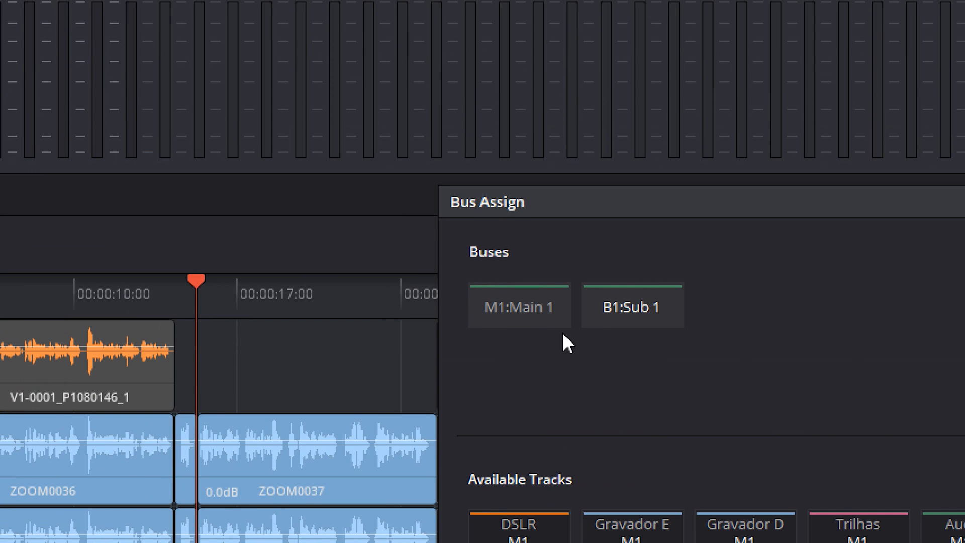
Unassign Audio 7 to Audio 18 from the Main 1 bus, leaving Sub 1 routed to Main 1, and save the assignments.
{"action": "left_click", "coordinate": [535, 318]}
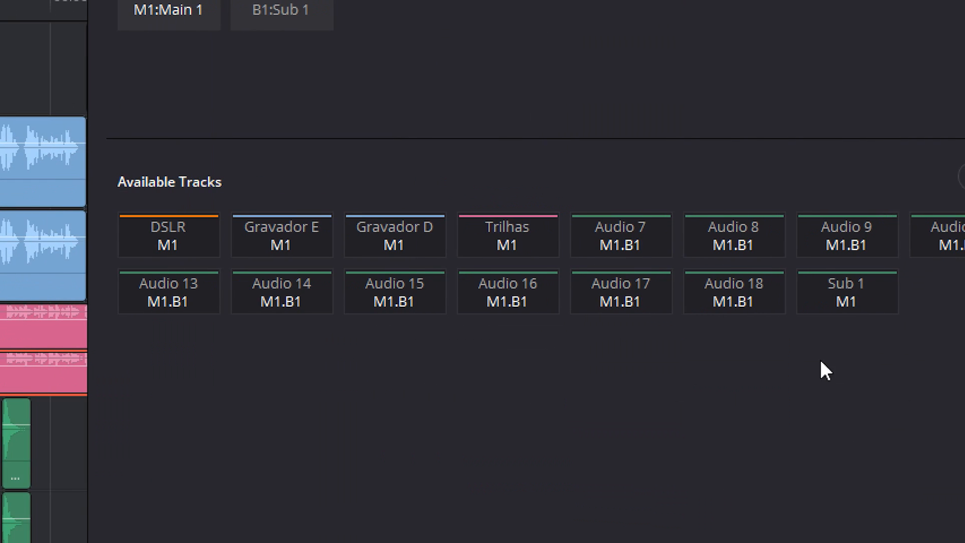
{"action": "left_click", "coordinate": [839, 286]}
{"action": "left_click", "coordinate": [760, 300]}
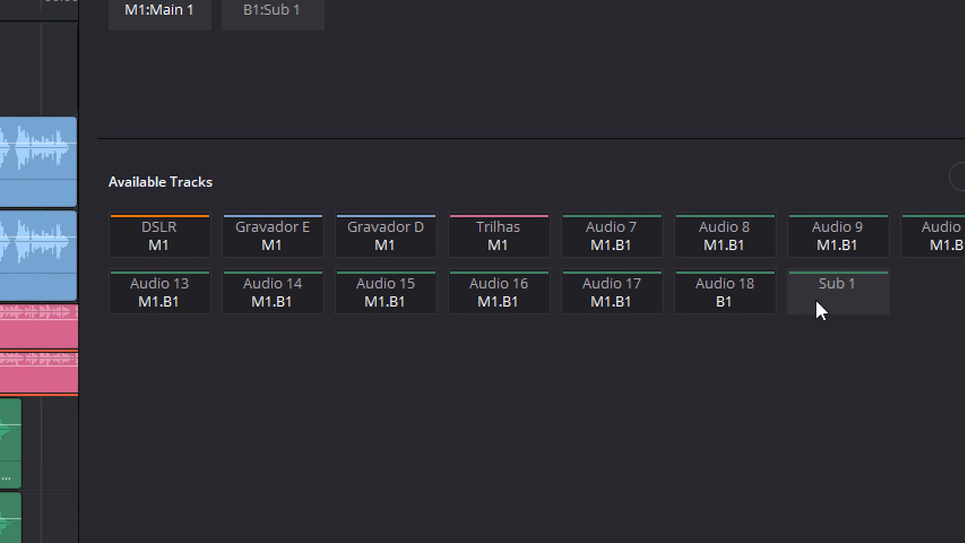
{"action": "left_click", "coordinate": [816, 301]}
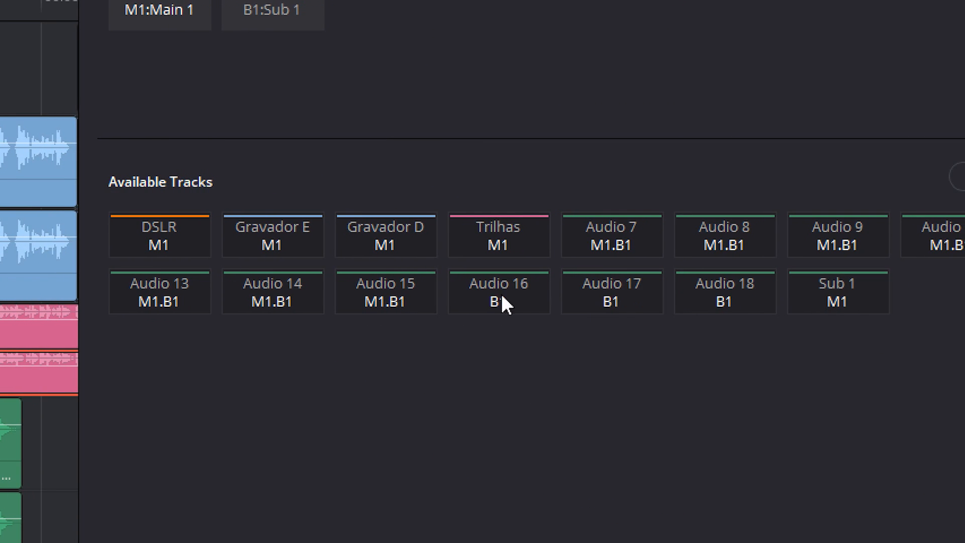
{"action": "left_click", "coordinate": [261, 301]}
{"action": "left_click", "coordinate": [203, 300]}
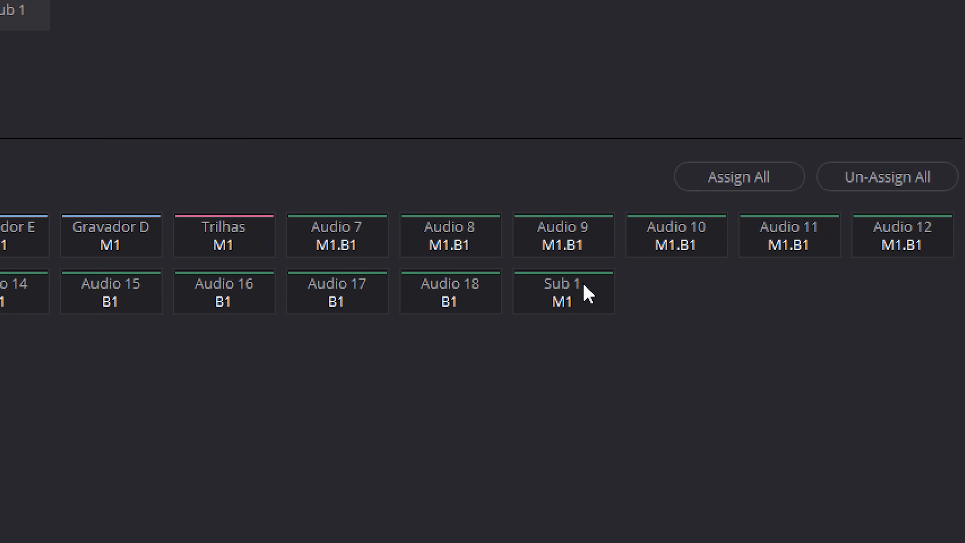
{"action": "left_click", "coordinate": [547, 246]}
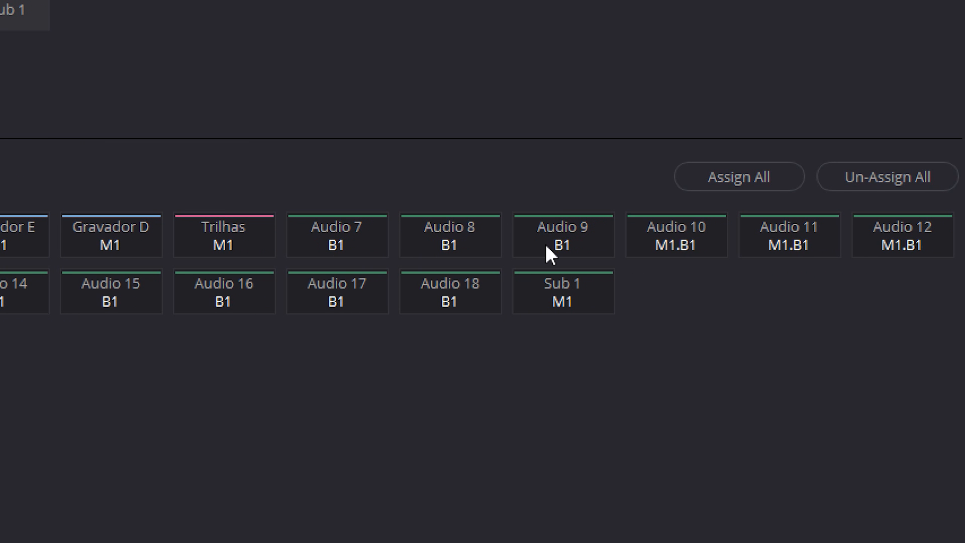
{"action": "left_click", "coordinate": [749, 236]}
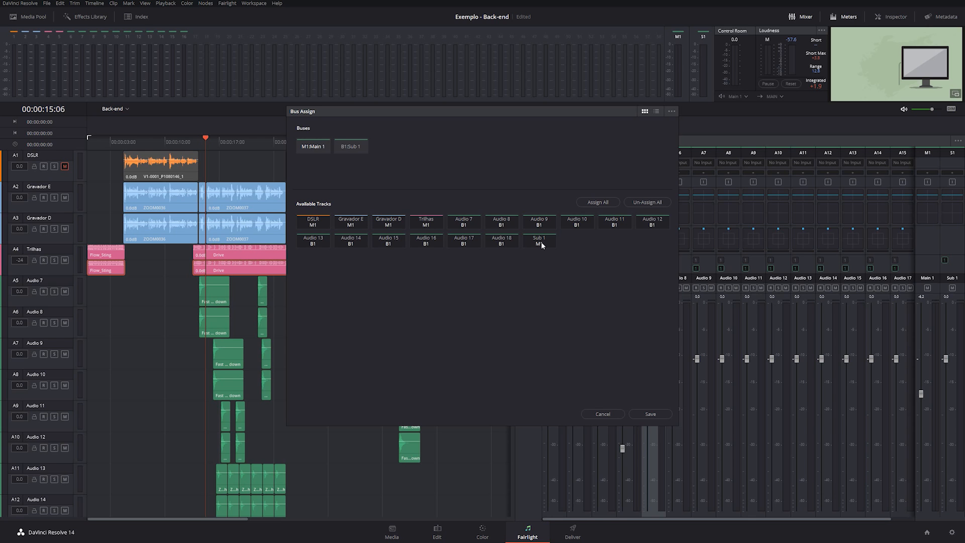
{"action": "left_click", "coordinate": [649, 414]}
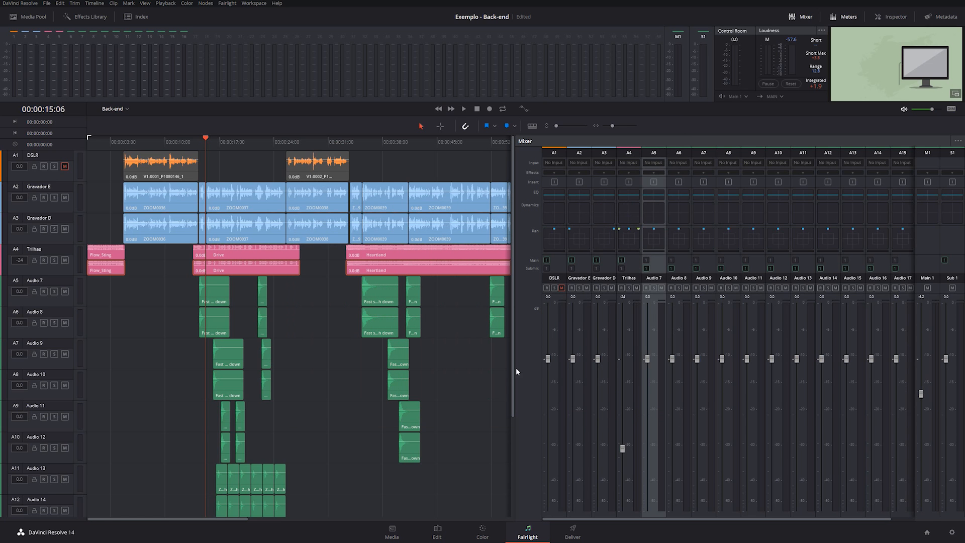
Widen the Mixer to show every track and lower the Sub 1 fader to about -28 dB while playing from 00:00:15:02.
{"action": "left_click_drag", "start_coordinate": [514, 371], "coordinate": [326, 344]}
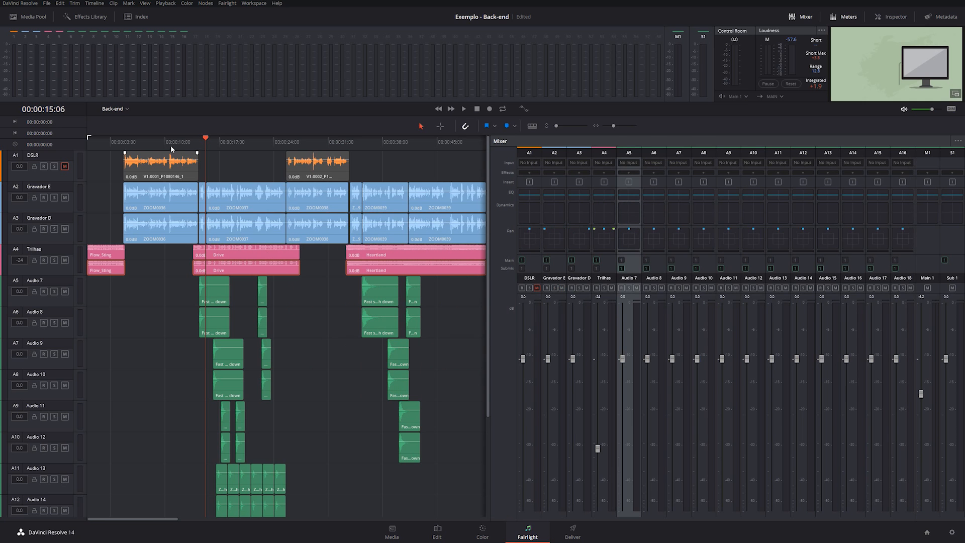
{"action": "left_click", "coordinate": [203, 141]}
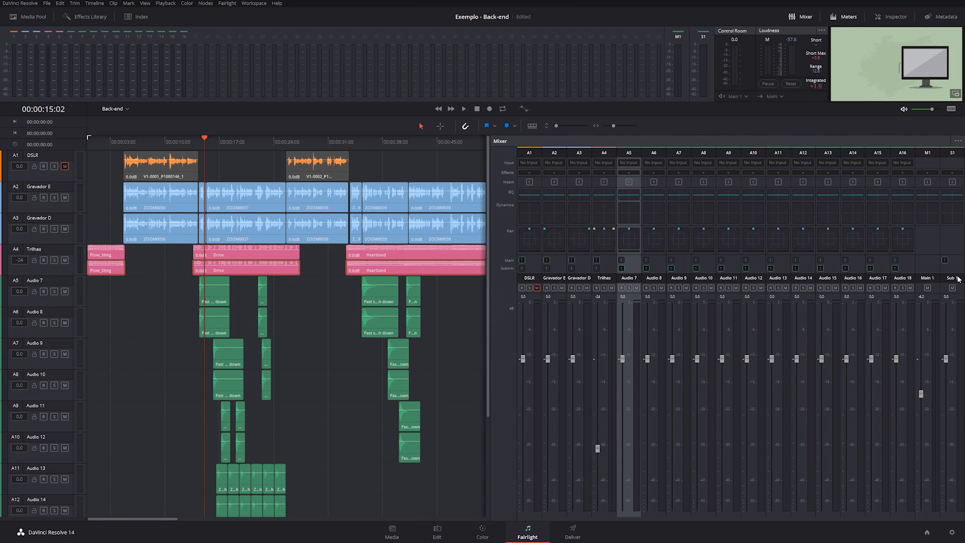
{"action": "key", "text": "space"}
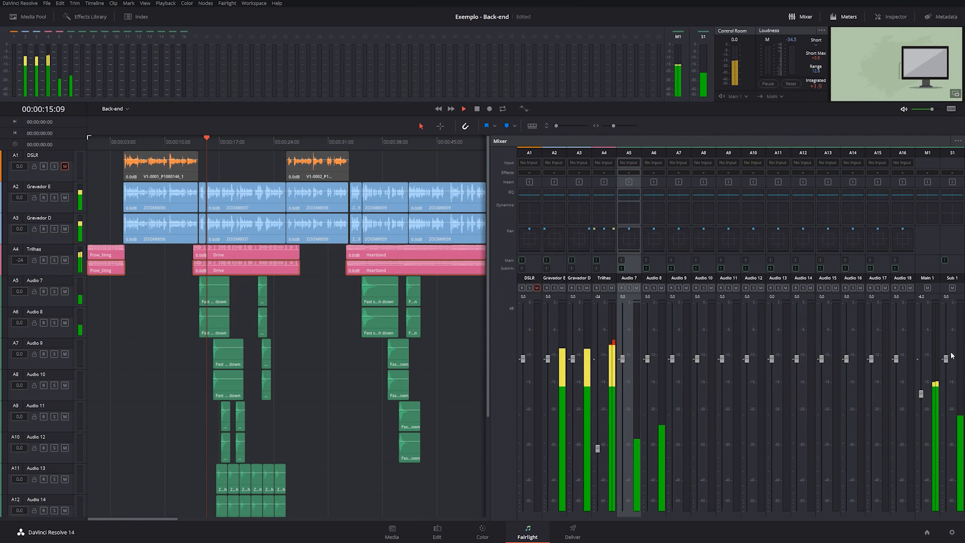
{"action": "left_click_drag", "start_coordinate": [944, 360], "coordinate": [946, 458]}
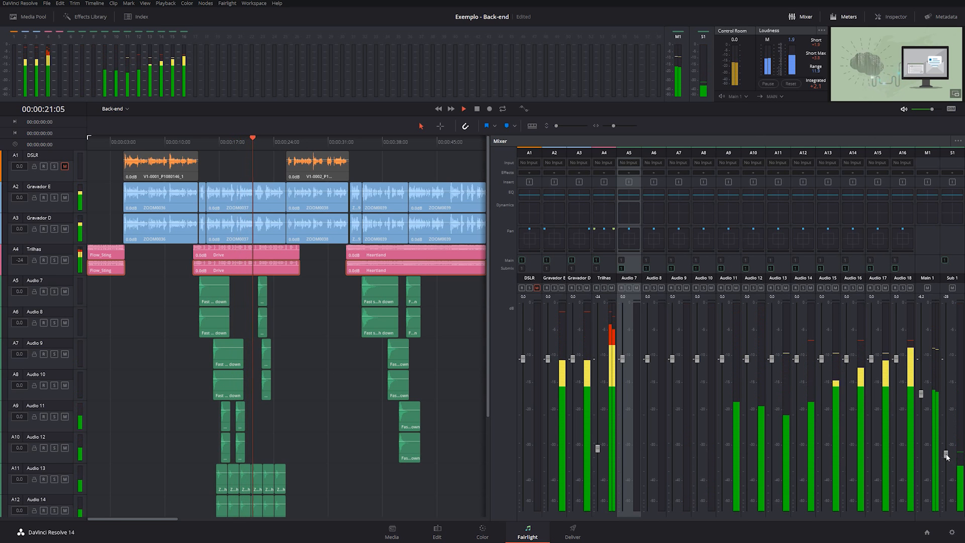
{"action": "left_click", "coordinate": [206, 140]}
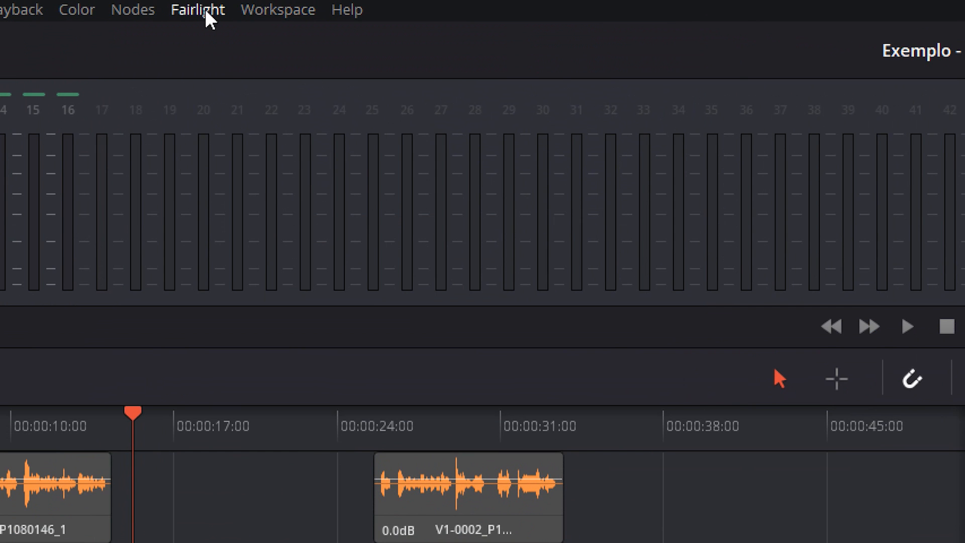
Add a second Sub bus in Bus Format and rename the Sub 1 bus as Sub FX.
{"action": "left_click", "coordinate": [194, 14]}
{"action": "left_click", "coordinate": [215, 34]}
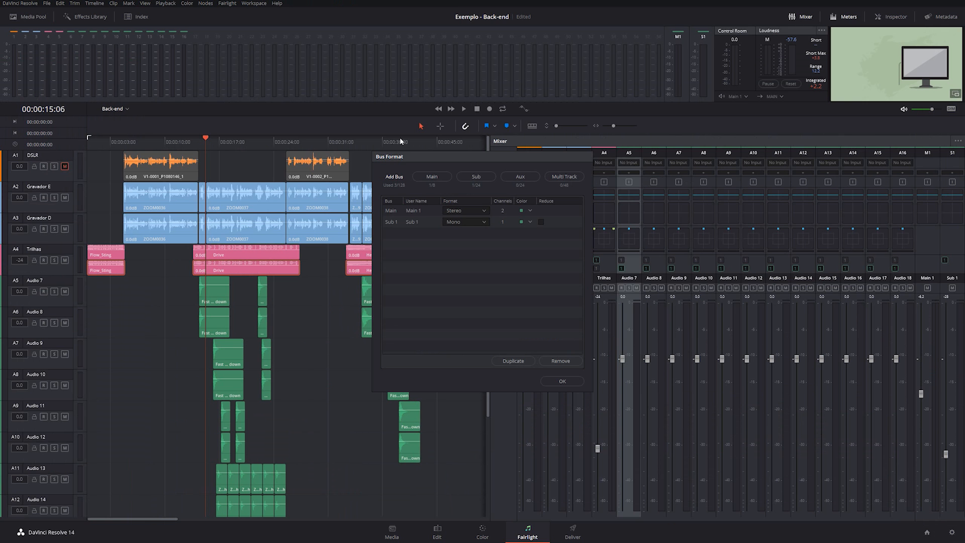
{"action": "left_click", "coordinate": [483, 177]}
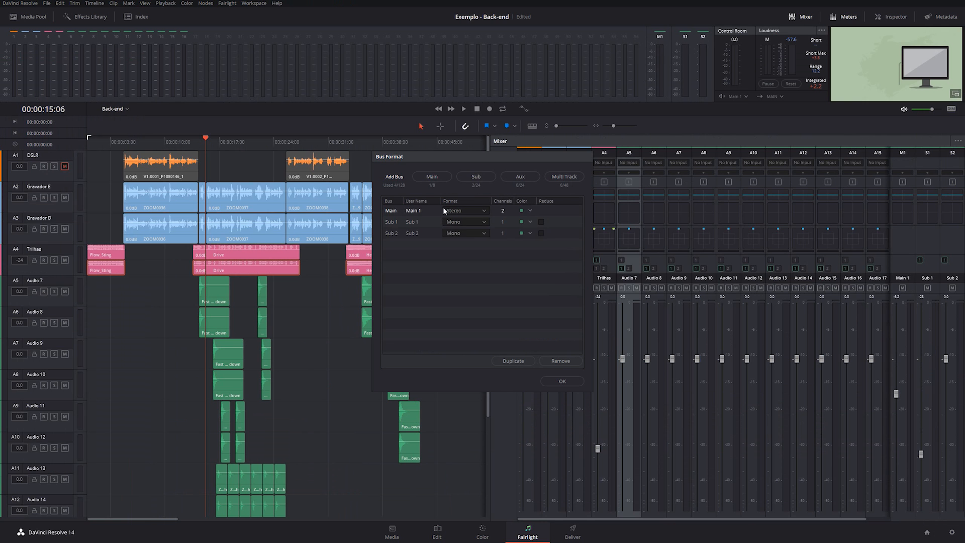
{"action": "double_click", "coordinate": [416, 230]}
{"action": "key", "text": "BackSpace"}
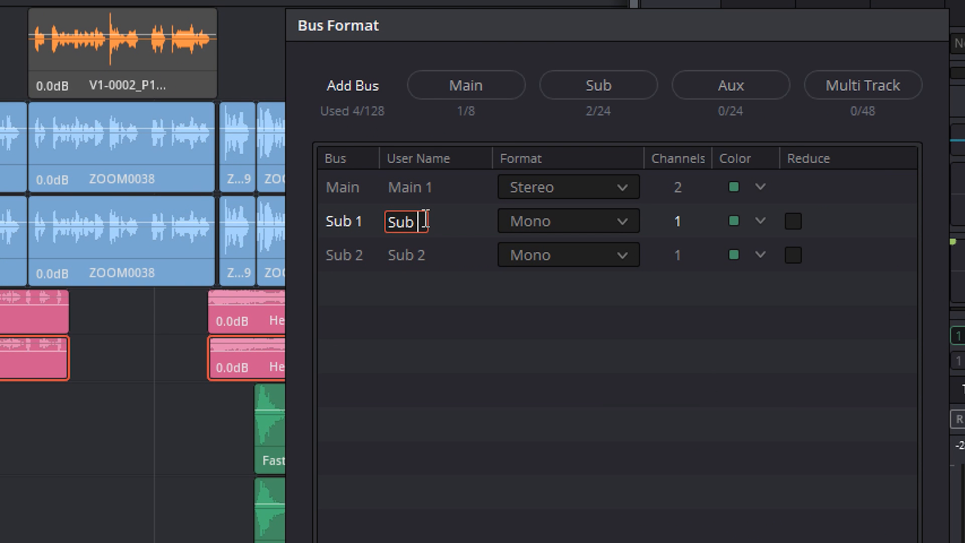
{"action": "type", "text": "FX"}
{"action": "key", "text": "Return"}
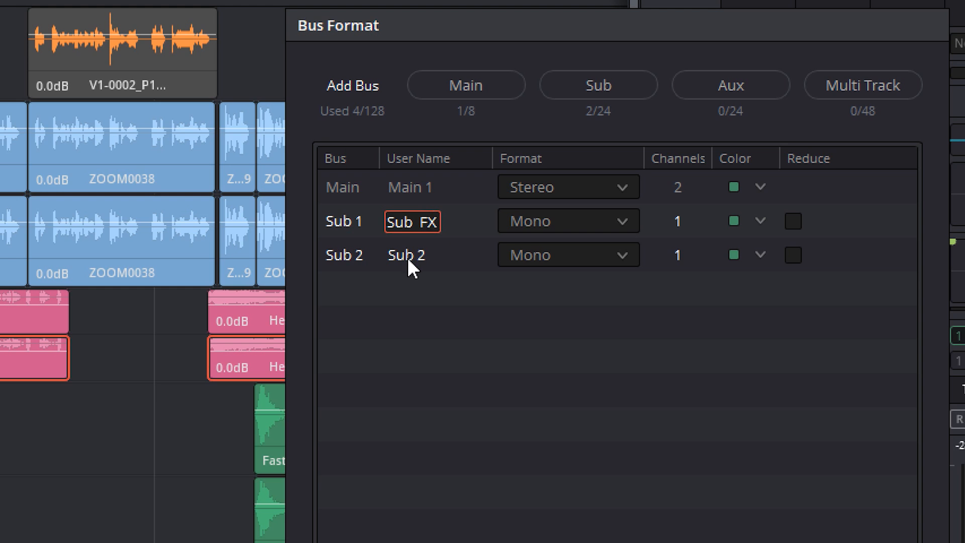
Rename the Sub 2 bus as Sub Loc.
{"action": "double_click", "coordinate": [408, 255]}
{"action": "key", "text": "BackSpace"}
{"action": "type", "text": "Loc"}
{"action": "key", "text": "Return"}
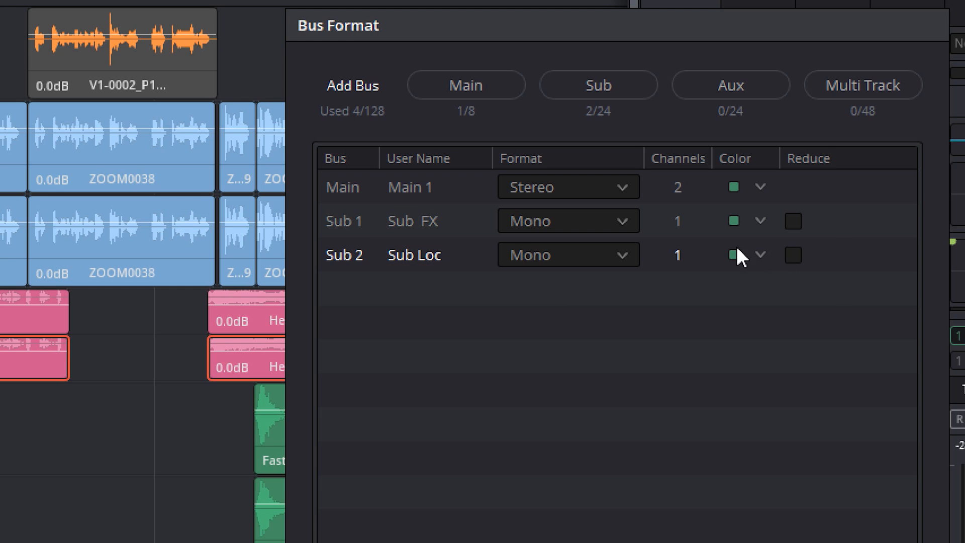
Colour the Sub Loc bus Tan and the Sub FX bus Brown, and accept the bus list.
{"action": "left_click", "coordinate": [763, 255]}
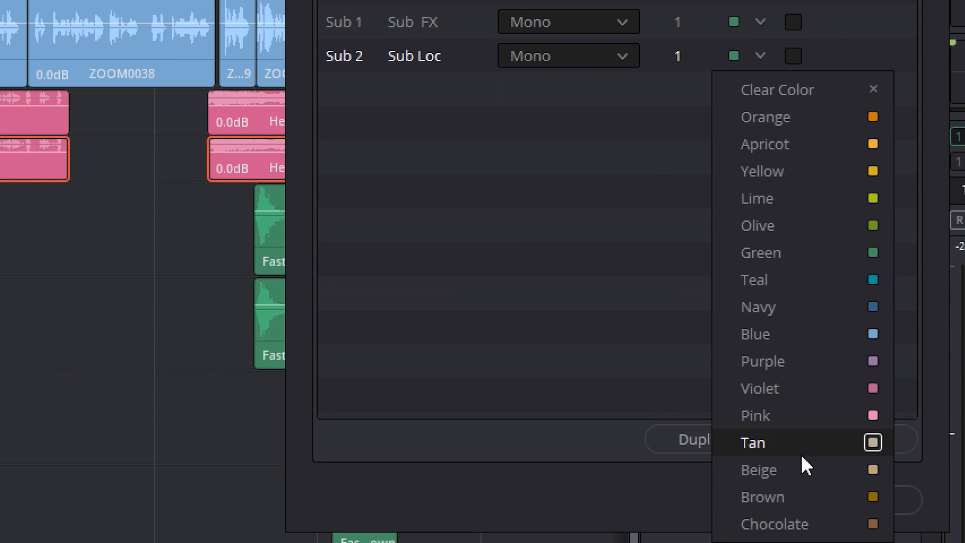
{"action": "left_click", "coordinate": [801, 453]}
{"action": "left_click", "coordinate": [760, 22]}
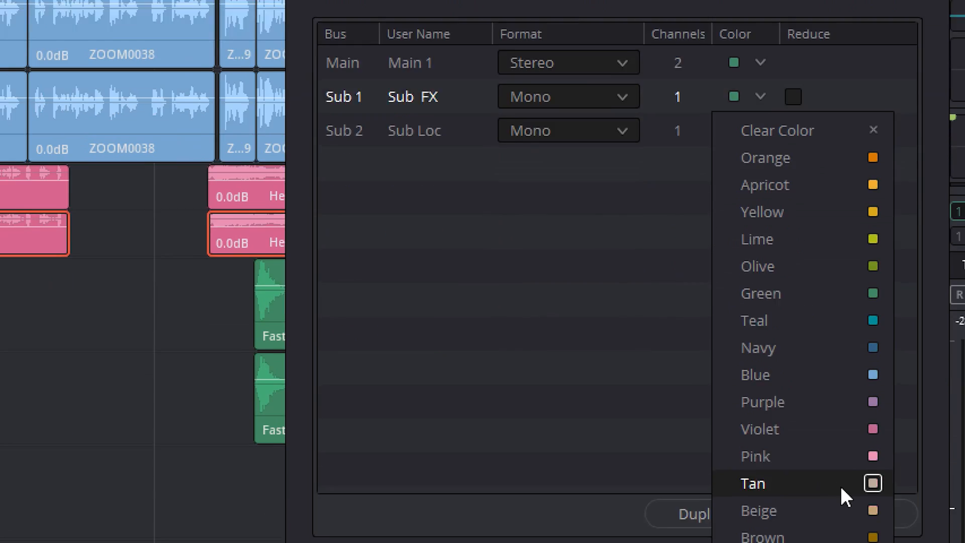
{"action": "left_click", "coordinate": [823, 474]}
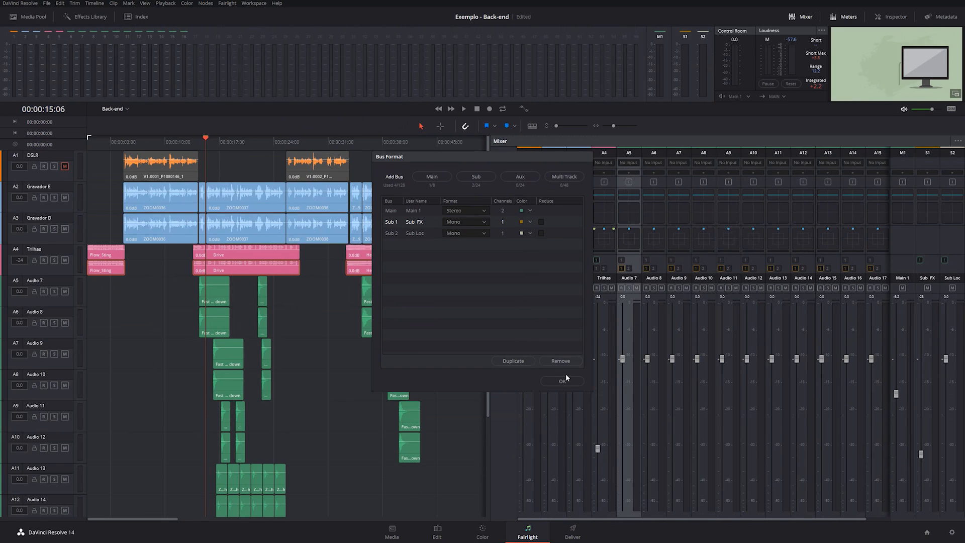
{"action": "left_click", "coordinate": [563, 380]}
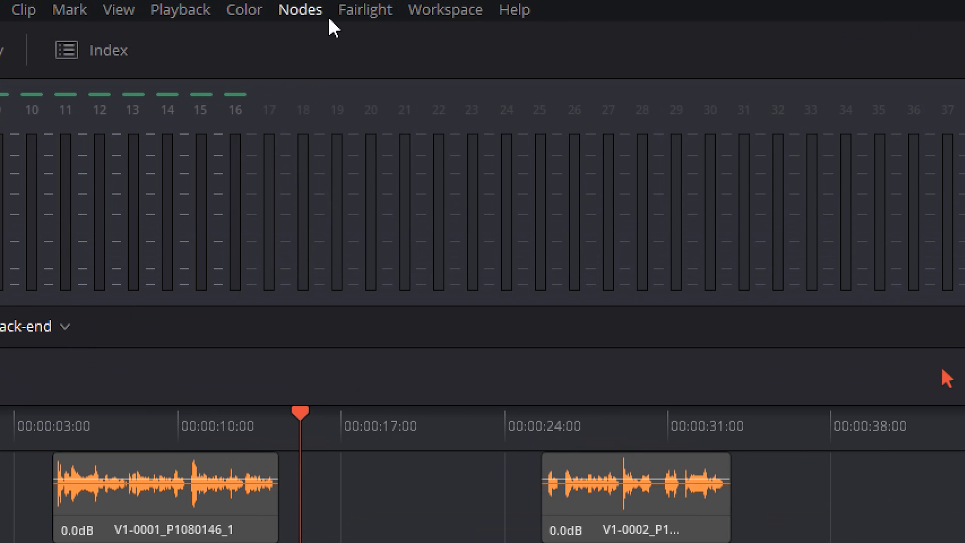
Route Gravador E and Gravador D to the Sub Loc bus instead of Main 1 in Bus Assign, and save the assignments.
{"action": "left_click", "coordinate": [228, 4]}
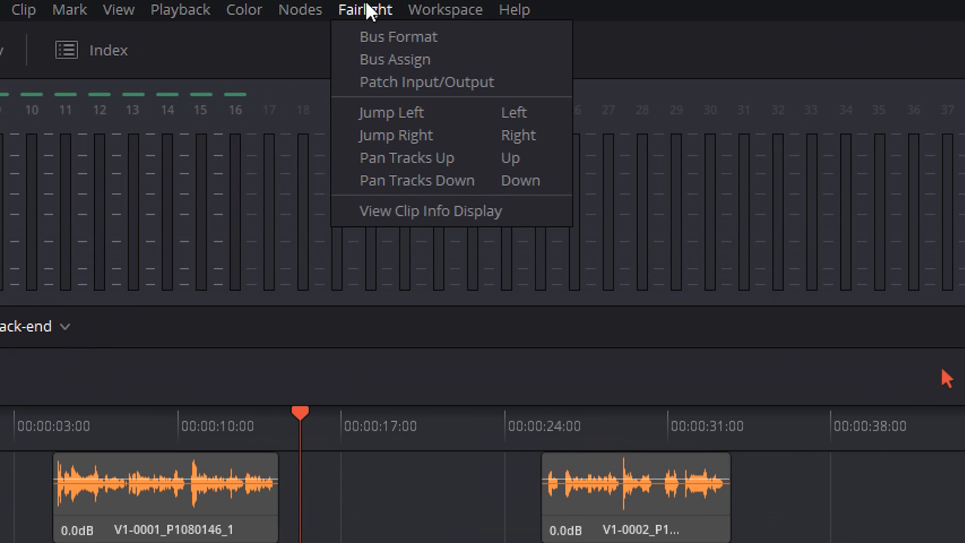
{"action": "left_click", "coordinate": [404, 61]}
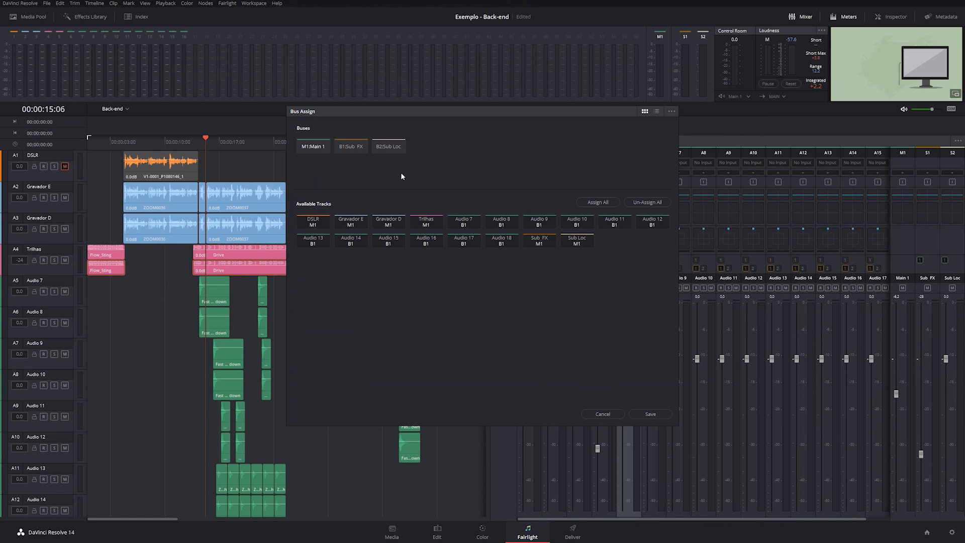
{"action": "left_click", "coordinate": [389, 147]}
{"action": "left_click", "coordinate": [355, 228]}
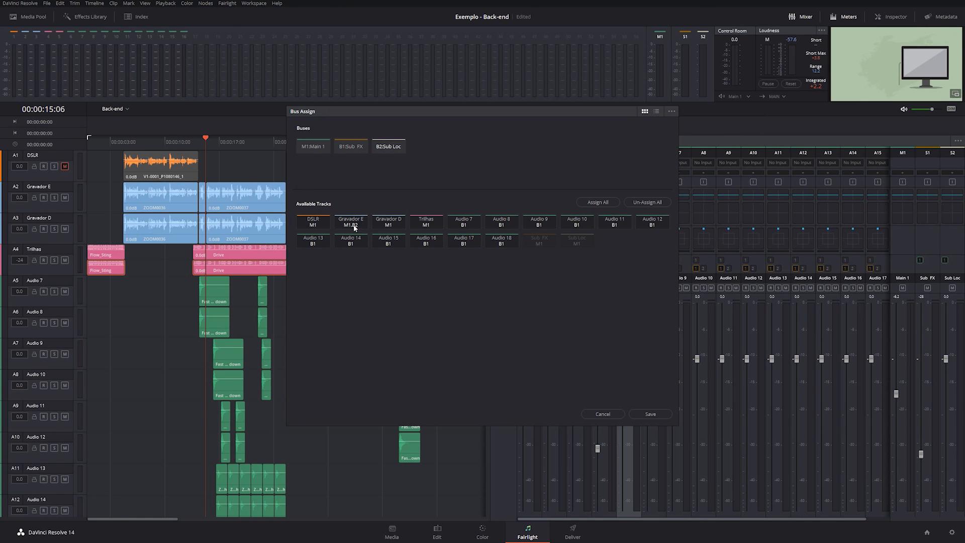
{"action": "left_click", "coordinate": [323, 149]}
{"action": "left_click", "coordinate": [387, 226]}
{"action": "left_click", "coordinate": [650, 415]}
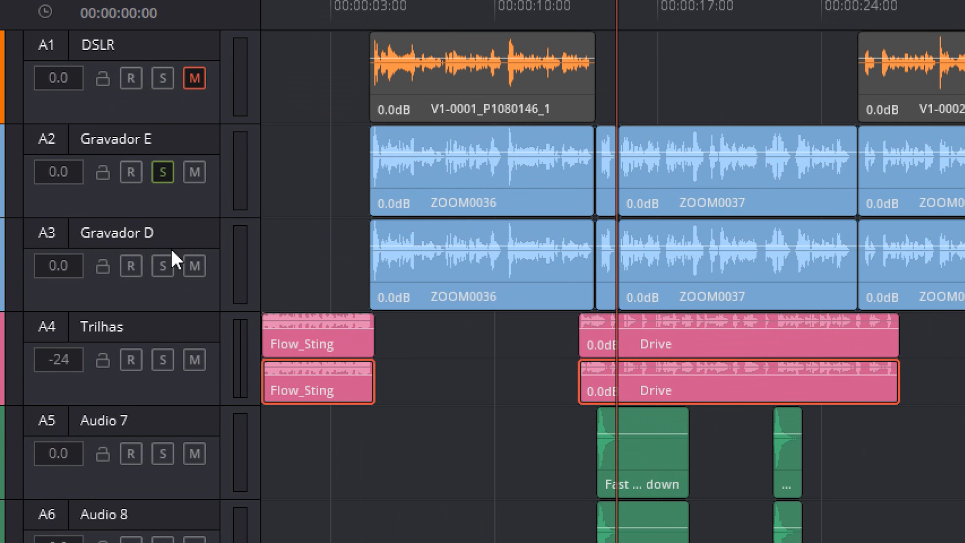
Solo Gravador E and Gravador D, play from 00:00:15:06 to monitor their signal through Sub Loc, and widen the Mixer slightly.
{"action": "left_click", "coordinate": [167, 260]}
{"action": "key", "text": "space"}
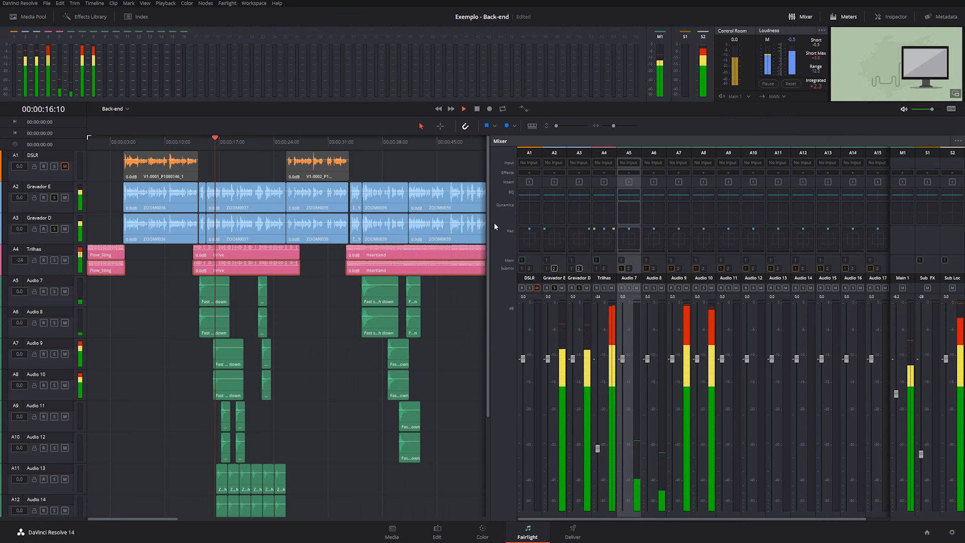
{"action": "key", "text": "space"}
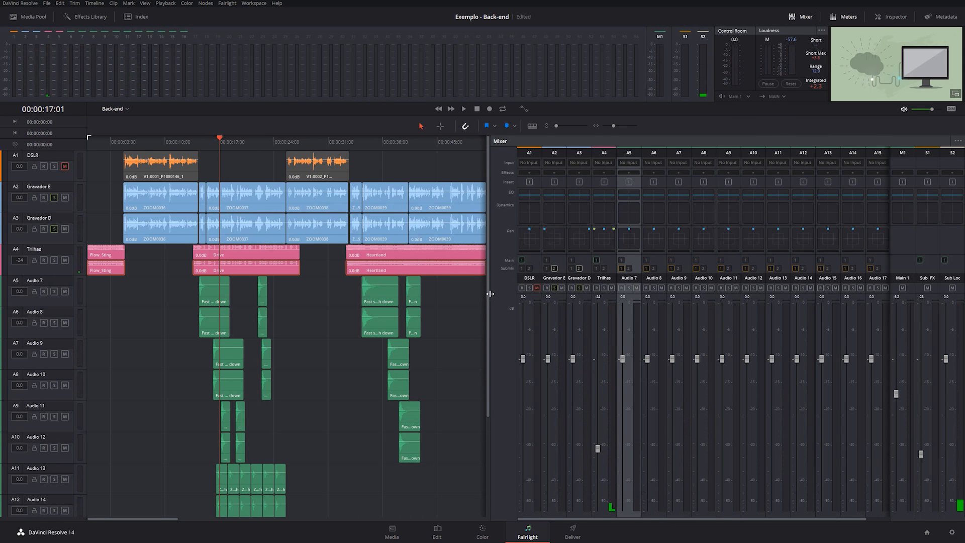
{"action": "left_click_drag", "start_coordinate": [491, 297], "coordinate": [484, 296]}
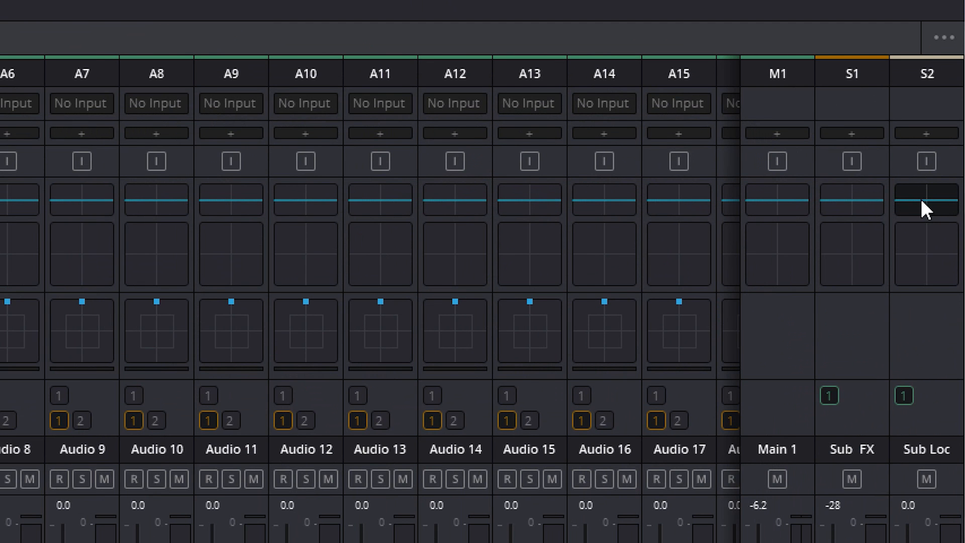
Open the Sub Loc equalizer and listen to the voice from 00:00:08:15.
{"action": "double_click", "coordinate": [921, 198]}
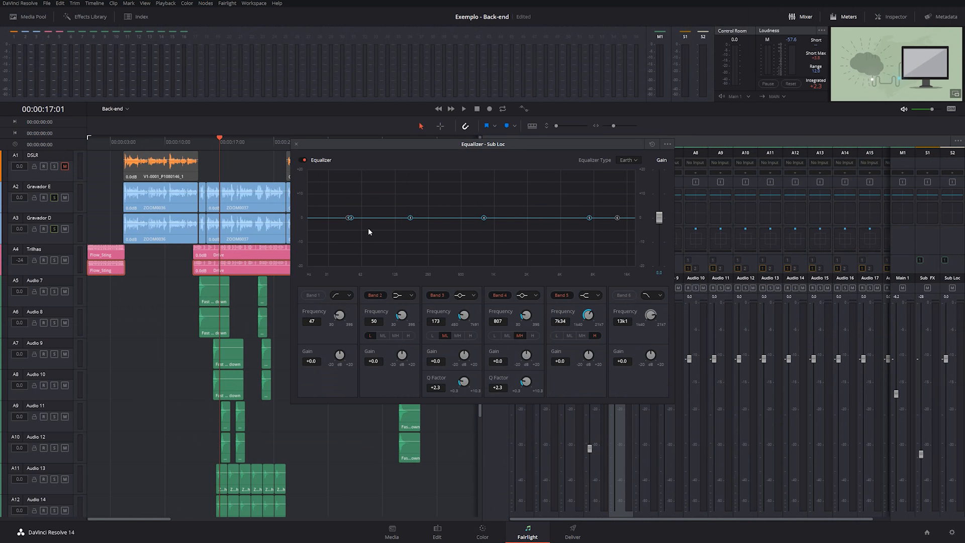
{"action": "left_click", "coordinate": [155, 143]}
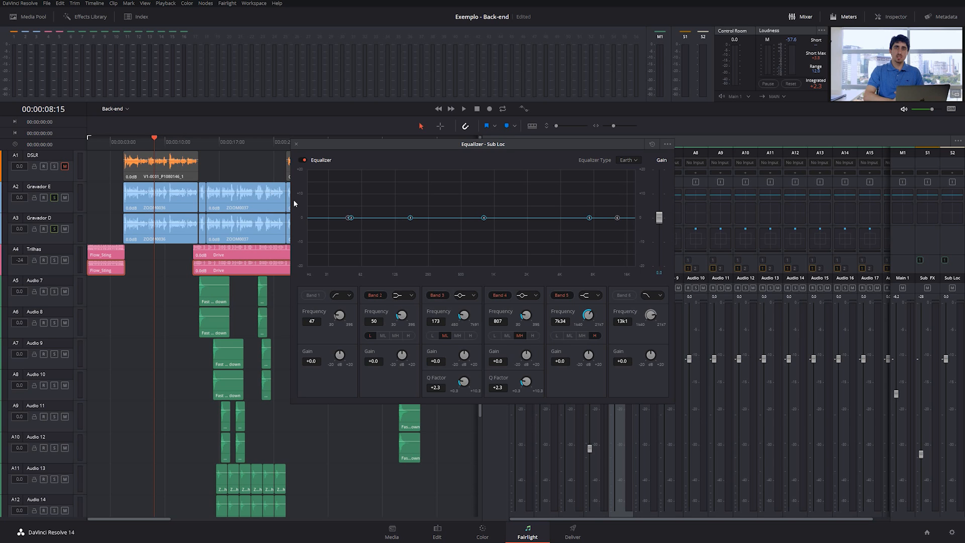
{"action": "key", "text": "space"}
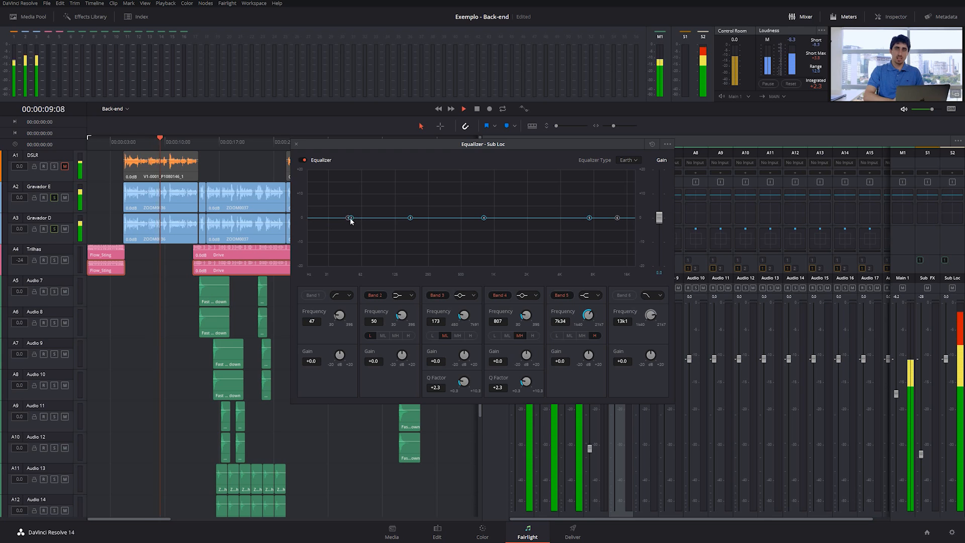
{"action": "key", "text": "space"}
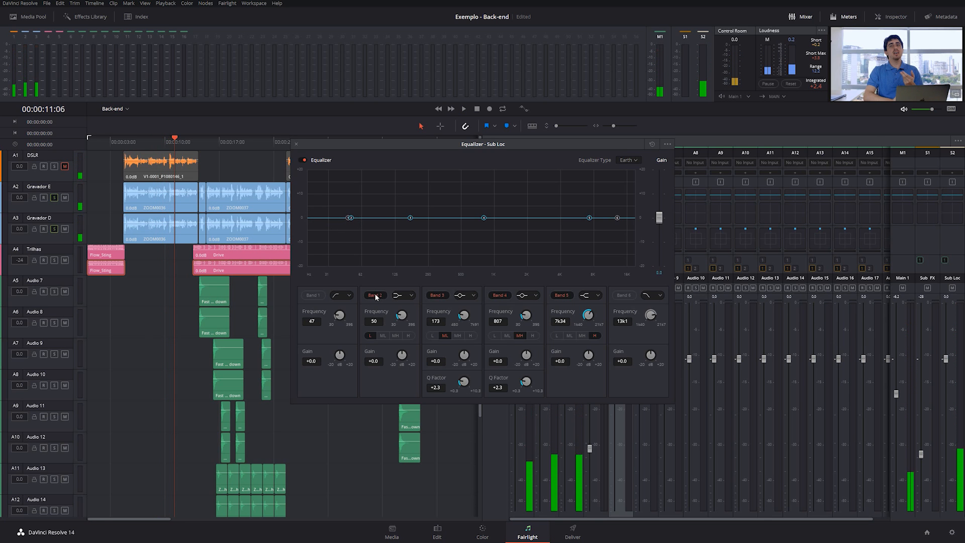
Cut the low frequencies of Sub Loc with a Band 2 low shelf at 85 Hz and -20 dB, checking playback from 00:00:06:03.
{"action": "left_click", "coordinate": [411, 295]}
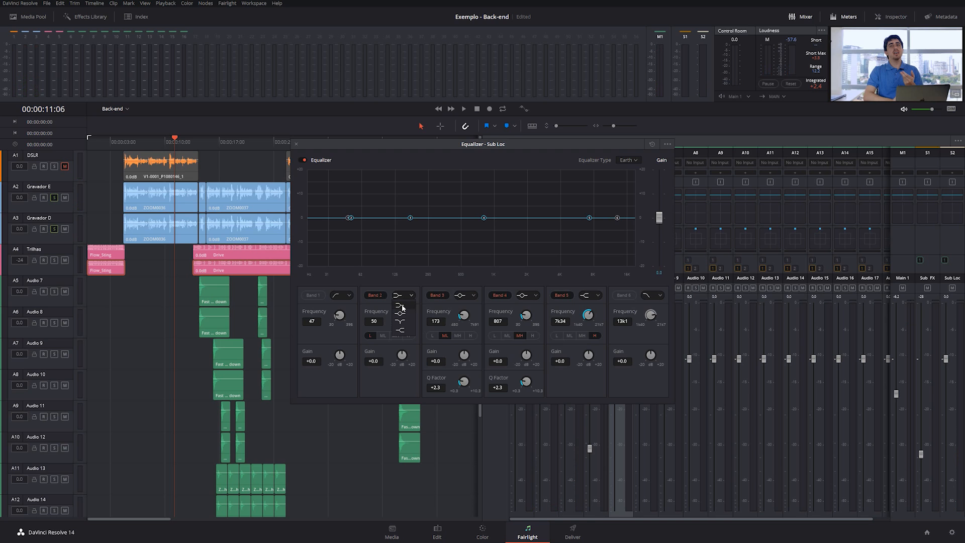
{"action": "left_click", "coordinate": [352, 218]}
{"action": "left_click_drag", "start_coordinate": [351, 218], "coordinate": [391, 279]}
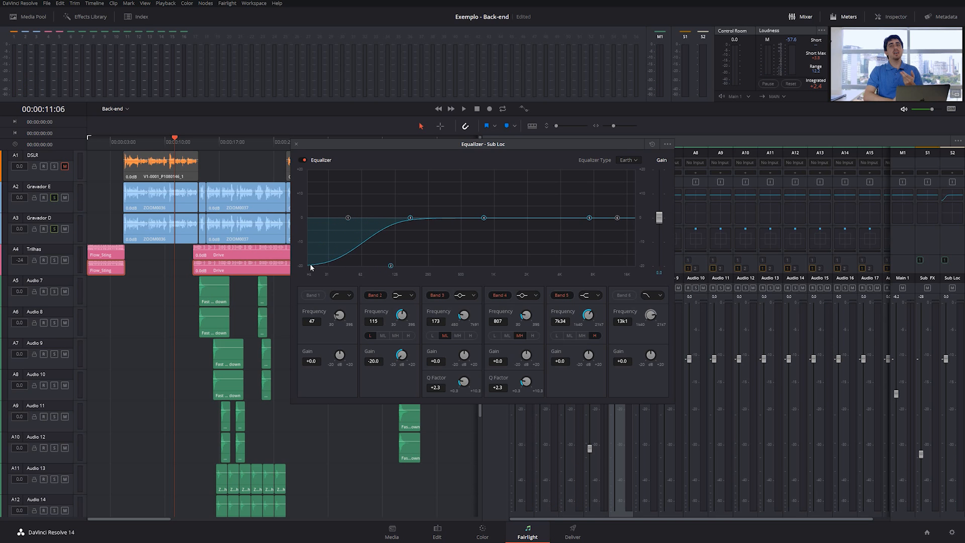
{"action": "left_click", "coordinate": [135, 141]}
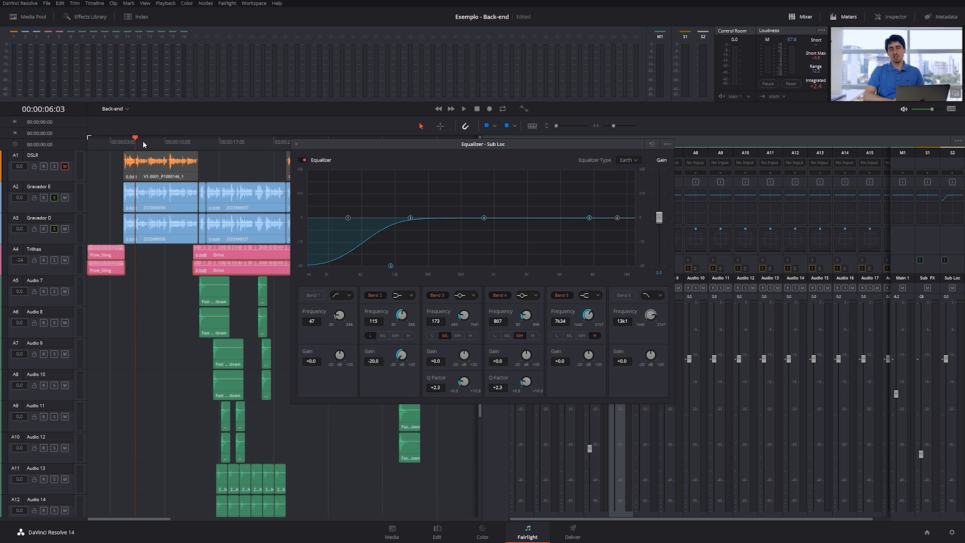
{"action": "key", "text": "space"}
{"action": "mouse_move", "coordinate": [392, 267]}
{"action": "left_mouse_down"}
{"action": "mouse_move", "coordinate": [450, 267]}
{"action": "mouse_move", "coordinate": [365, 269]}
{"action": "mouse_move", "coordinate": [376, 272]}
{"action": "left_mouse_up"}
{"action": "key", "text": "space"}
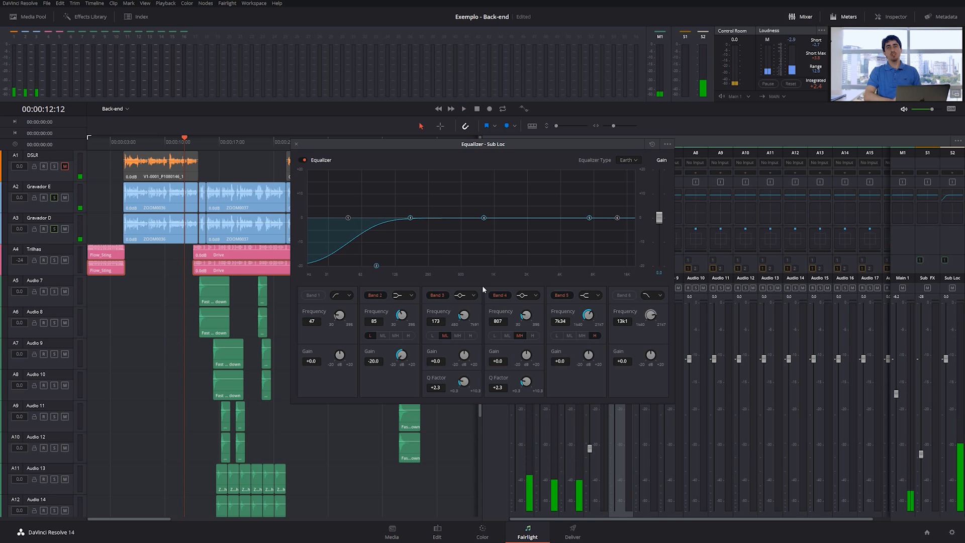
Try a Band 3 boost of +9.4 dB at 209 Hz with a Q factor of 2.8, and return its gain to 0 dB.
{"action": "left_click", "coordinate": [465, 295]}
{"action": "left_click", "coordinate": [466, 315]}
{"action": "left_click_drag", "start_coordinate": [409, 220], "coordinate": [419, 195]}
{"action": "mouse_move", "coordinate": [459, 393]}
{"action": "left_mouse_down"}
{"action": "mouse_move", "coordinate": [467, 373]}
{"action": "mouse_move", "coordinate": [436, 395]}
{"action": "mouse_move", "coordinate": [461, 395]}
{"action": "mouse_move", "coordinate": [469, 384]}
{"action": "left_mouse_up"}
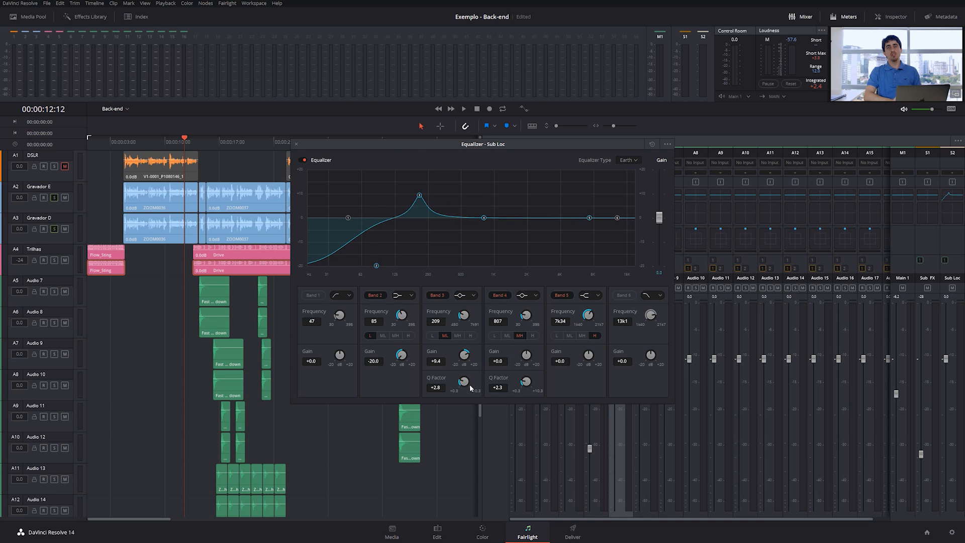
{"action": "left_click_drag", "start_coordinate": [419, 197], "coordinate": [430, 220]}
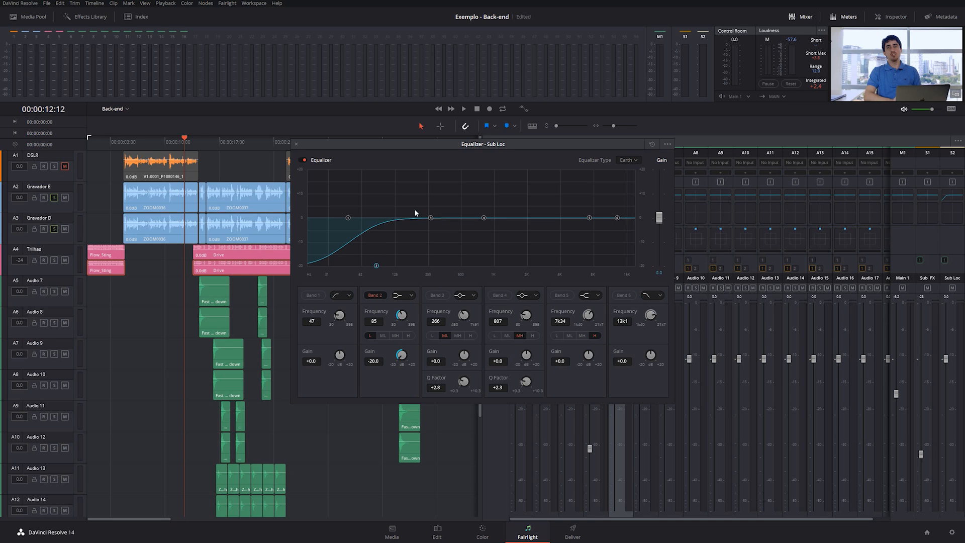
Close the equalizer, place the playhead at 00:00:05:19, and open the Dynamics settings of Sub Loc.
{"action": "left_click", "coordinate": [297, 145]}
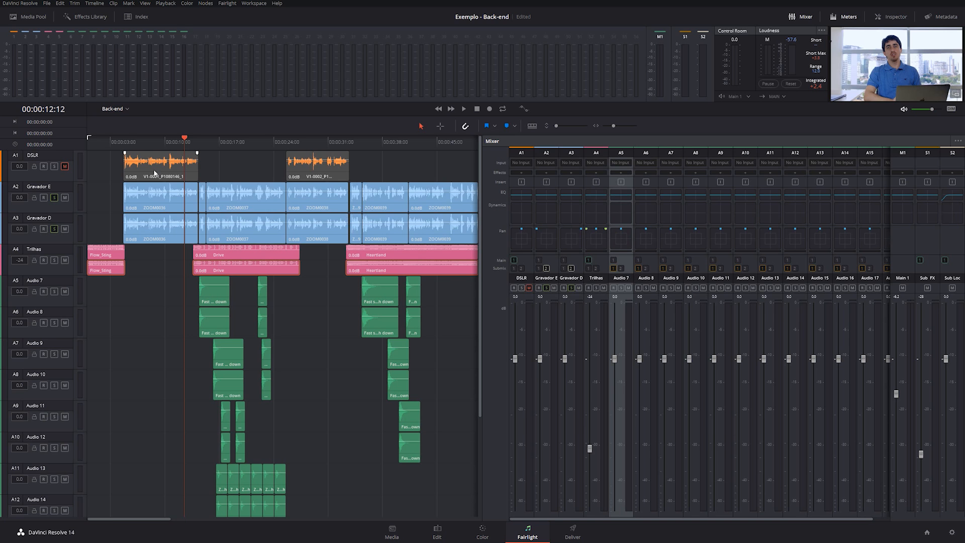
{"action": "left_click", "coordinate": [133, 145]}
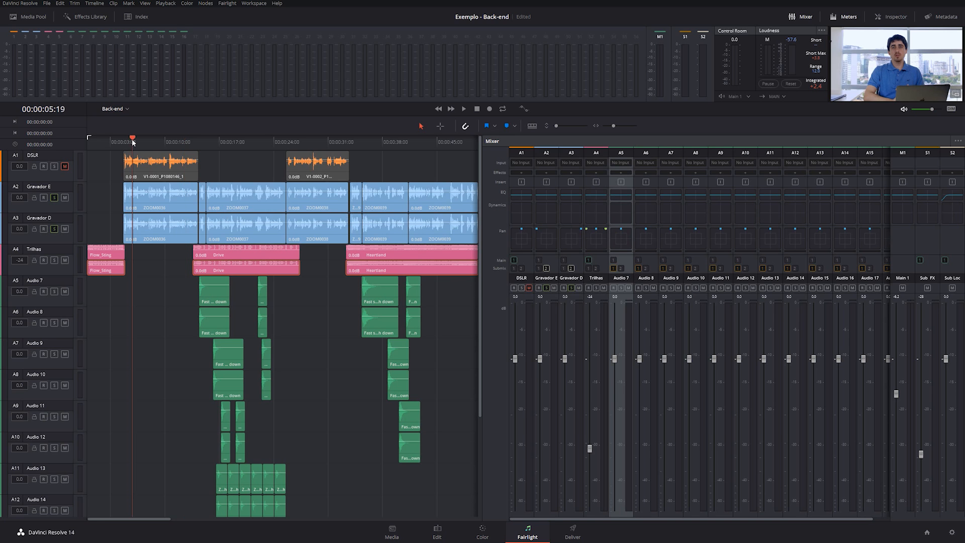
{"action": "double_click", "coordinate": [949, 214]}
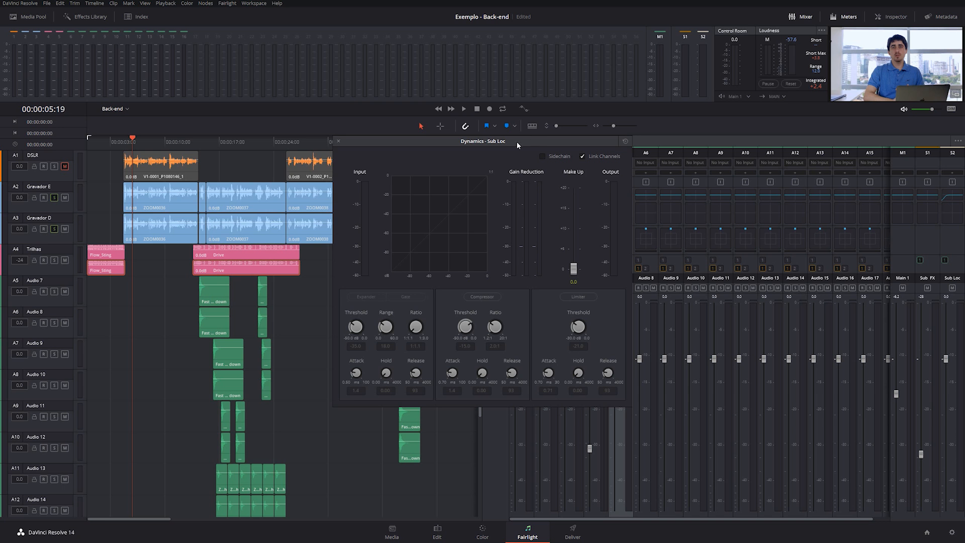
{"action": "left_click_drag", "start_coordinate": [490, 142], "coordinate": [472, 130]}
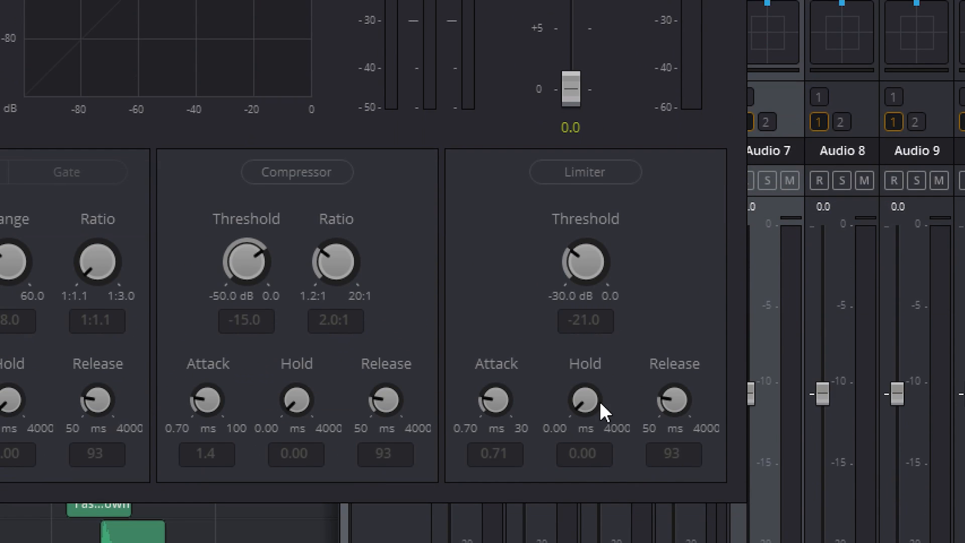
Try the Limiter on Sub Loc by adjusting its threshold, and switch it back off.
{"action": "left_click", "coordinate": [584, 176]}
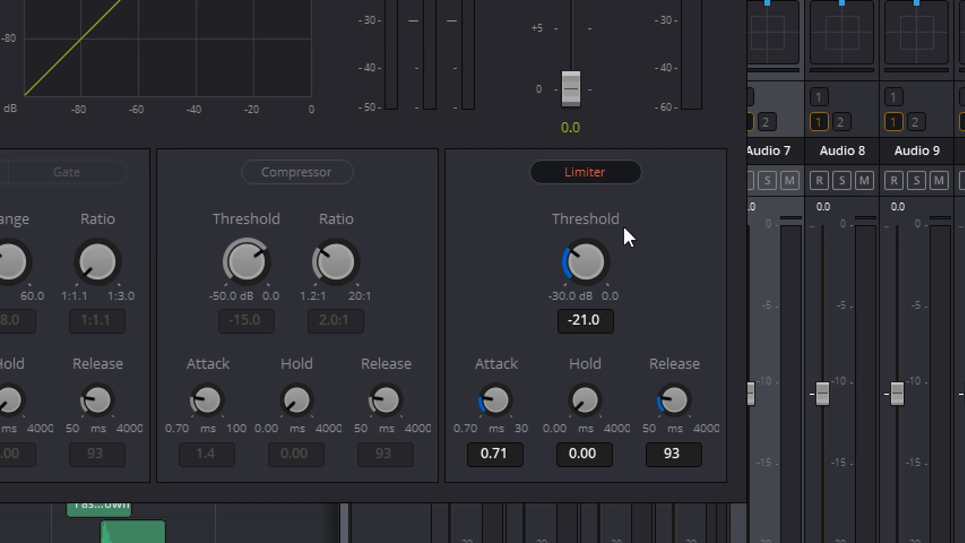
{"action": "left_click_drag", "start_coordinate": [573, 257], "coordinate": [645, 222]}
{"action": "left_click", "coordinate": [584, 174]}
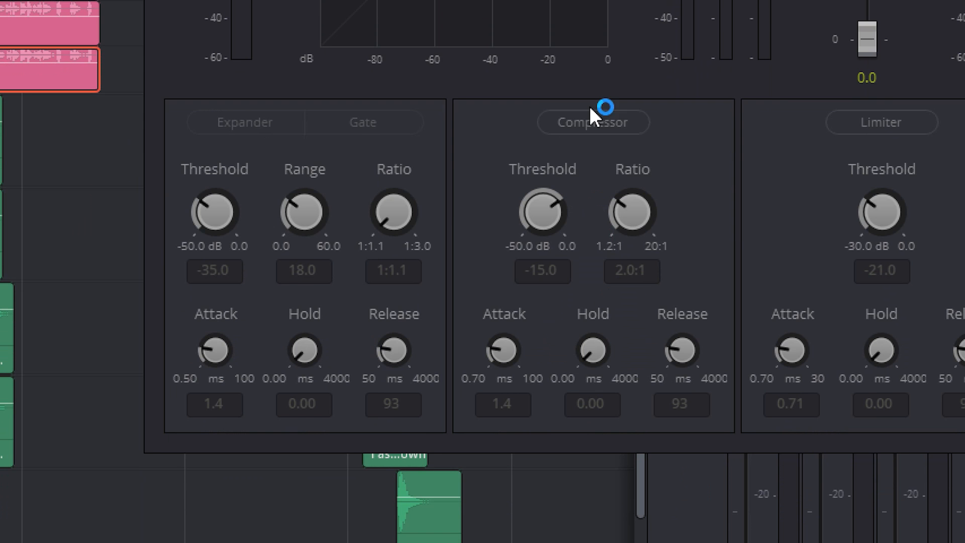
Enable the Compressor on Sub Loc with a 1.8:1 ratio and a threshold of about -19 dB.
{"action": "left_click", "coordinate": [591, 122]}
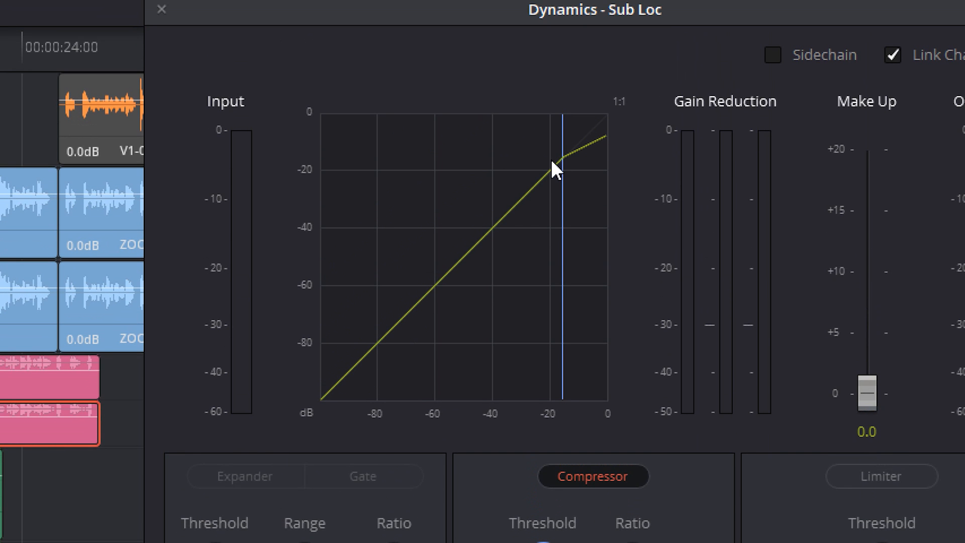
{"action": "mouse_move", "coordinate": [631, 470]}
{"action": "left_mouse_down"}
{"action": "mouse_move", "coordinate": [659, 456]}
{"action": "mouse_move", "coordinate": [611, 472]}
{"action": "mouse_move", "coordinate": [647, 448]}
{"action": "mouse_move", "coordinate": [619, 464]}
{"action": "left_mouse_up"}
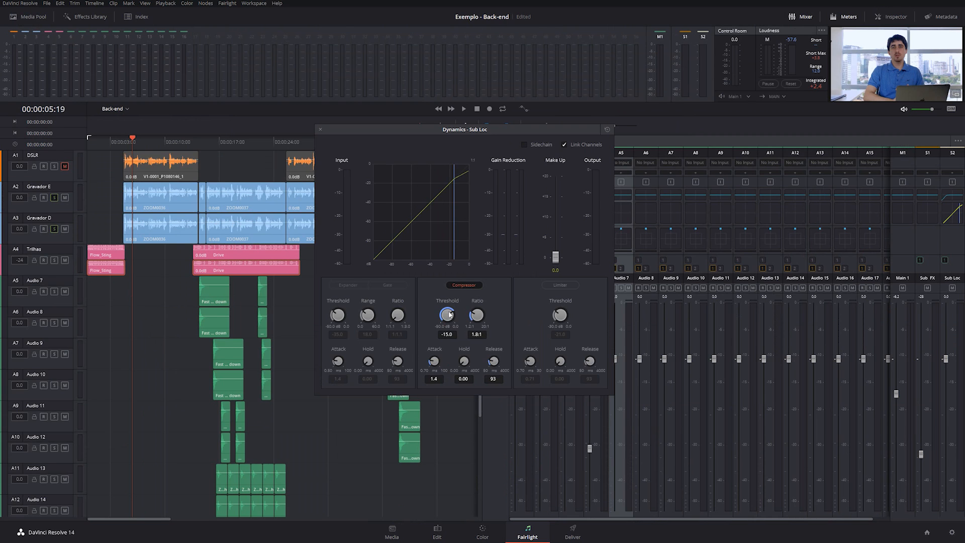
{"action": "left_click_drag", "start_coordinate": [543, 507], "coordinate": [543, 502]}
{"action": "left_click_drag", "start_coordinate": [447, 312], "coordinate": [435, 307]}
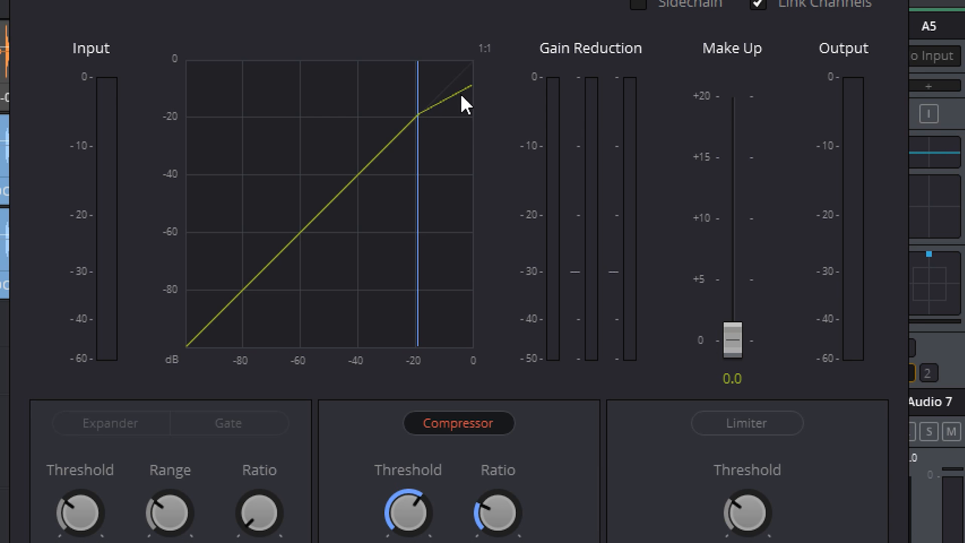
Set the Sub Loc compressor ratio to 2.0:1, play back the compressed voice, and close the Dynamics settings.
{"action": "left_click_drag", "start_coordinate": [507, 505], "coordinate": [500, 499]}
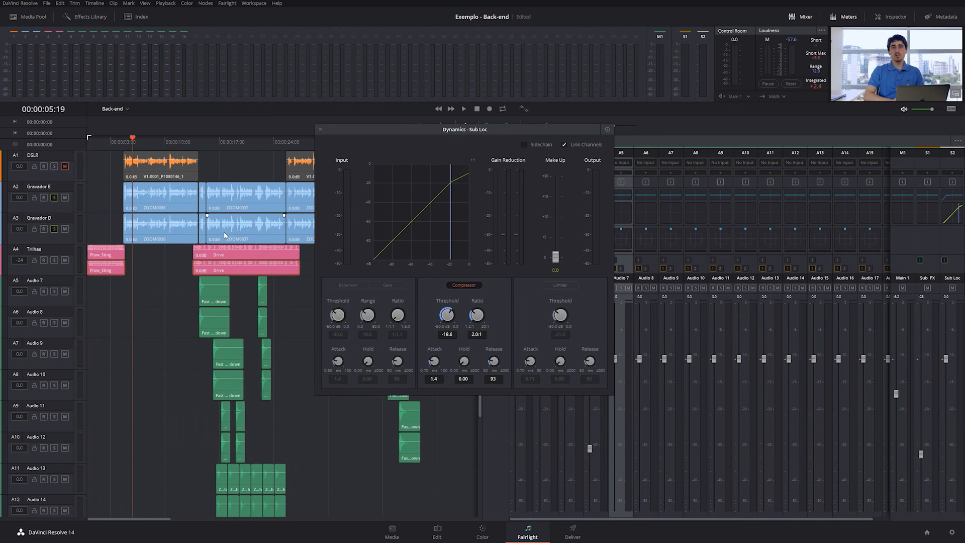
{"action": "key", "text": "space"}
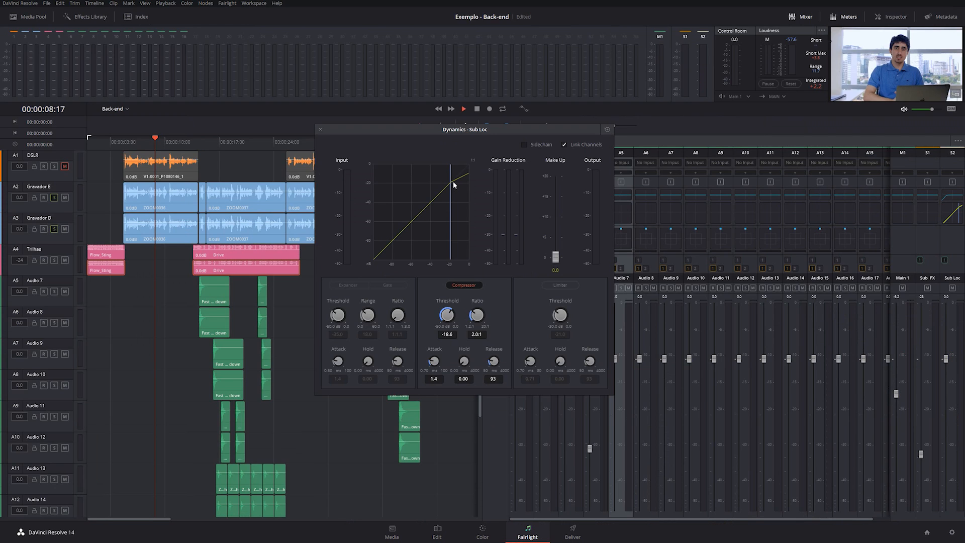
{"action": "key", "text": "space"}
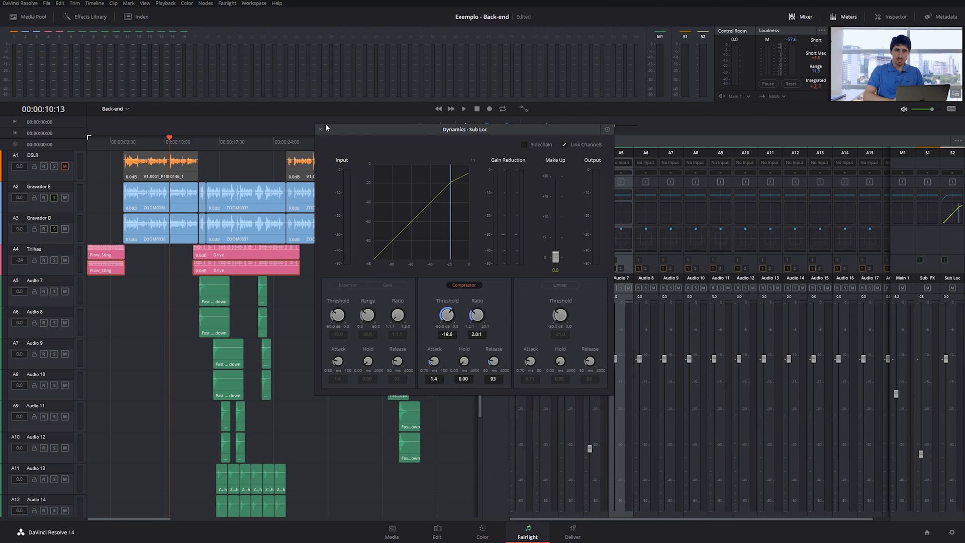
{"action": "left_click", "coordinate": [320, 130]}
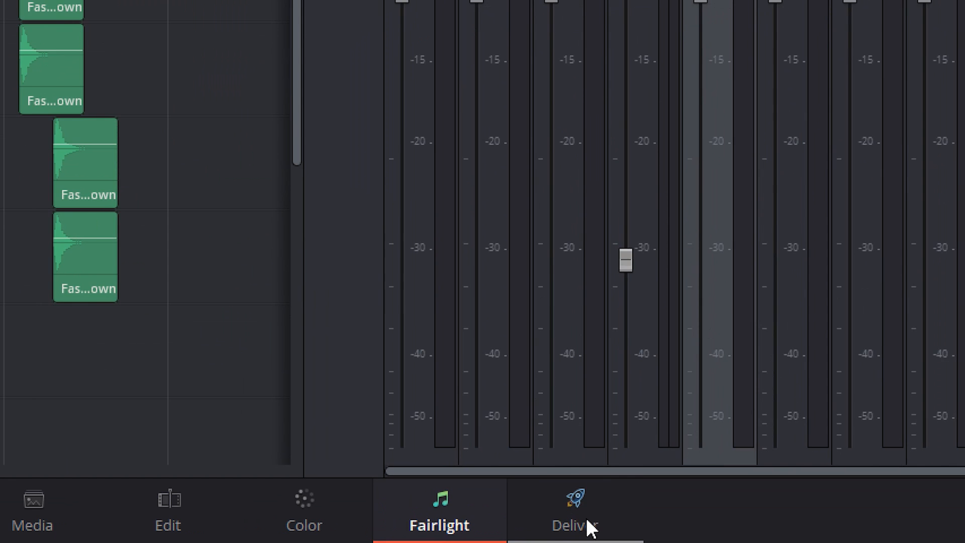
Open the audio export settings on the Deliver page and check which buses are available for Output Track 1.
{"action": "left_click", "coordinate": [573, 520]}
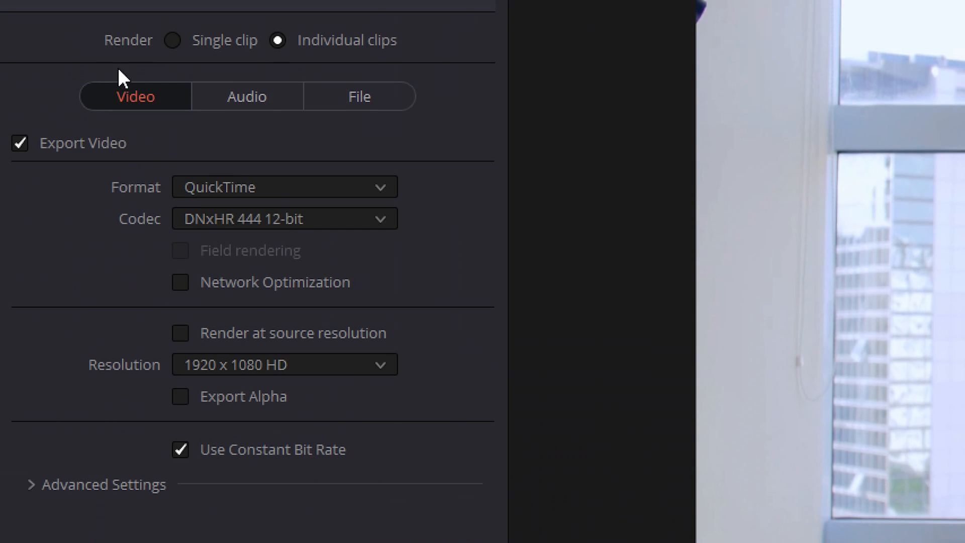
{"action": "left_click", "coordinate": [253, 98]}
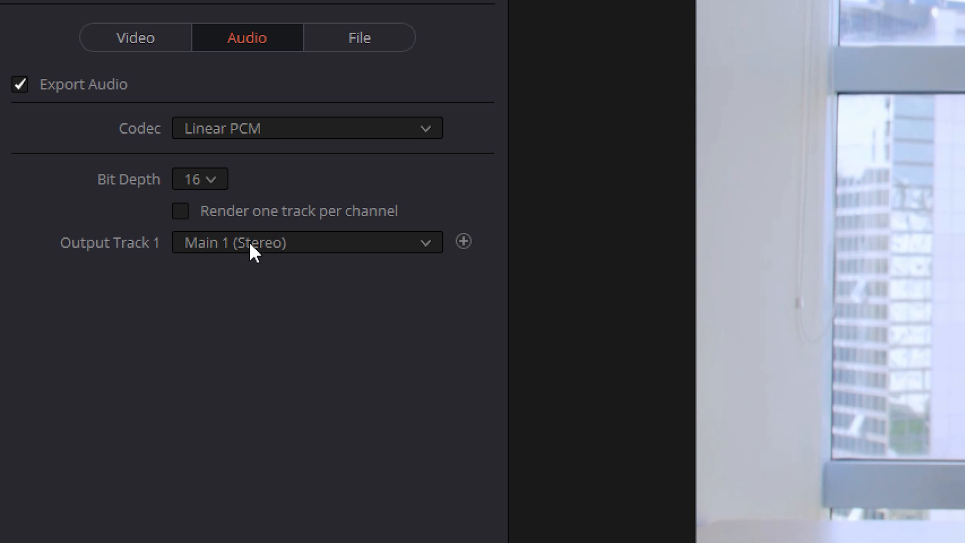
{"action": "left_click", "coordinate": [221, 247]}
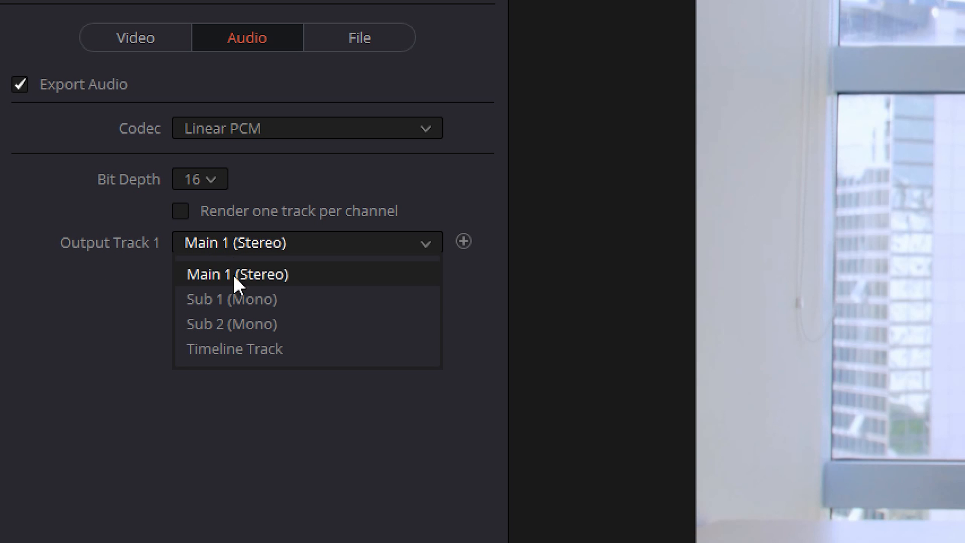
{"action": "left_click", "coordinate": [88, 317]}
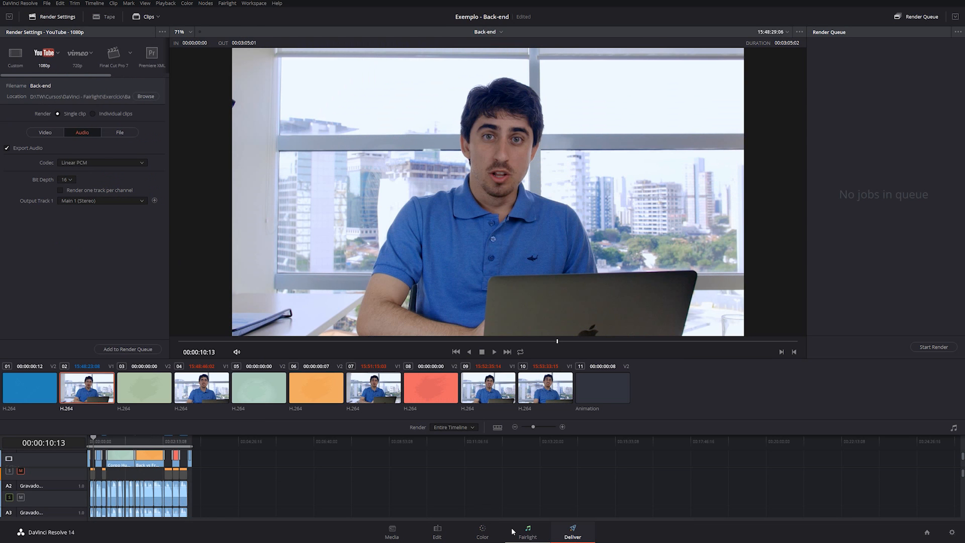
Return to the Fairlight page and add a second Main bus in the Bus Format settings.
{"action": "left_click", "coordinate": [526, 536]}
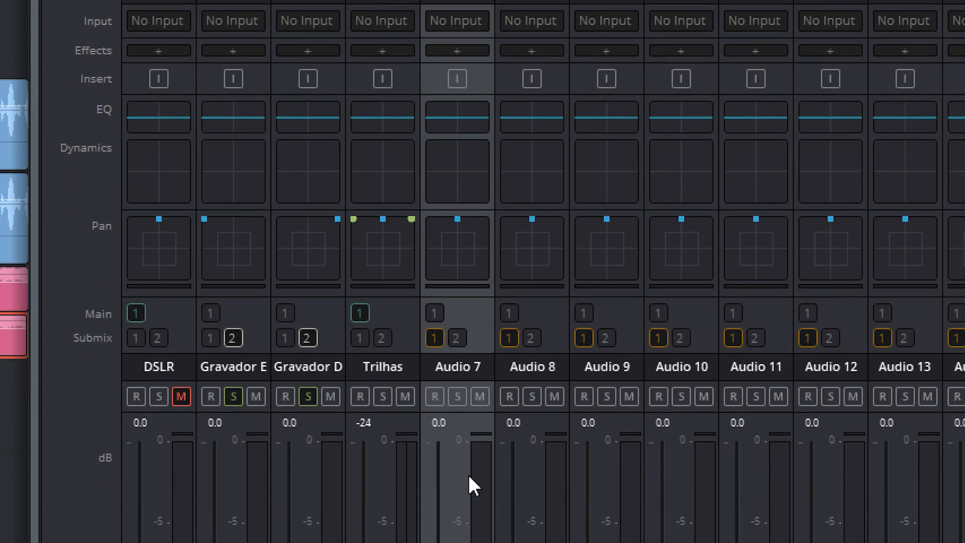
{"action": "left_click", "coordinate": [433, 372]}
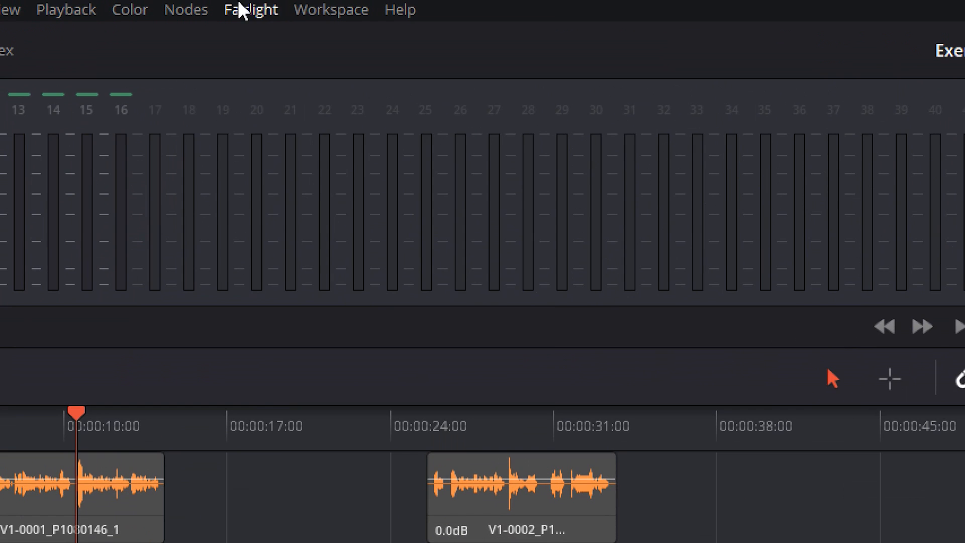
{"action": "left_click", "coordinate": [319, 15]}
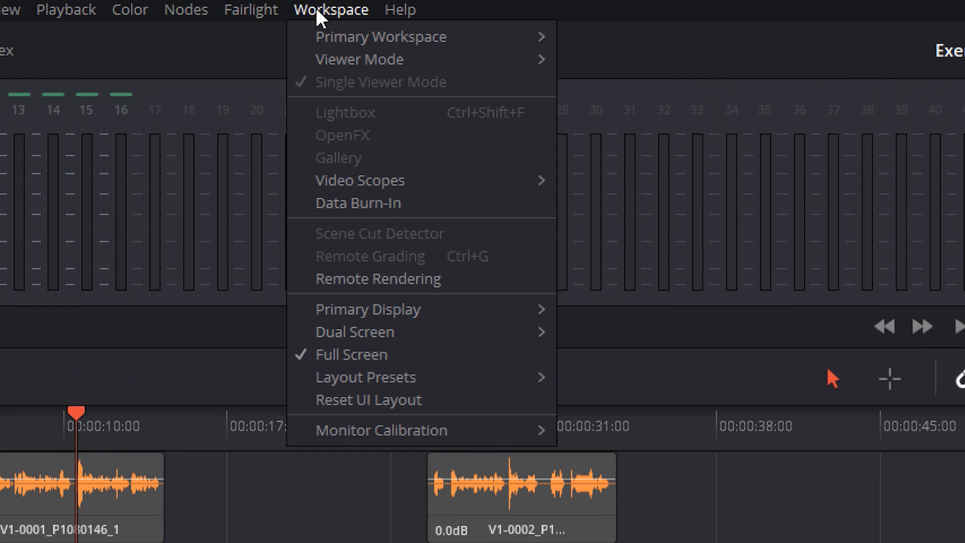
{"action": "mouse_move", "coordinate": [261, 10]}
{"action": "left_click", "coordinate": [267, 37]}
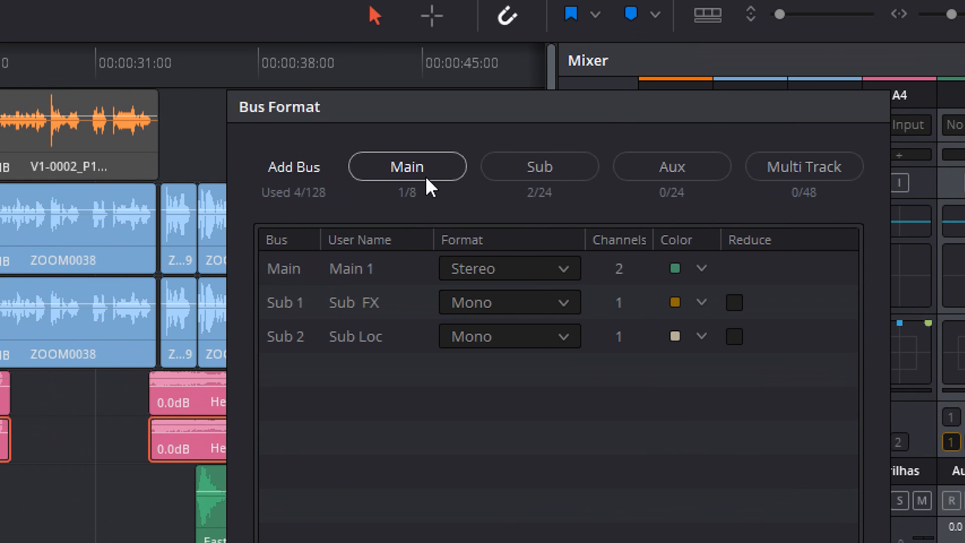
{"action": "left_click", "coordinate": [869, 522]}
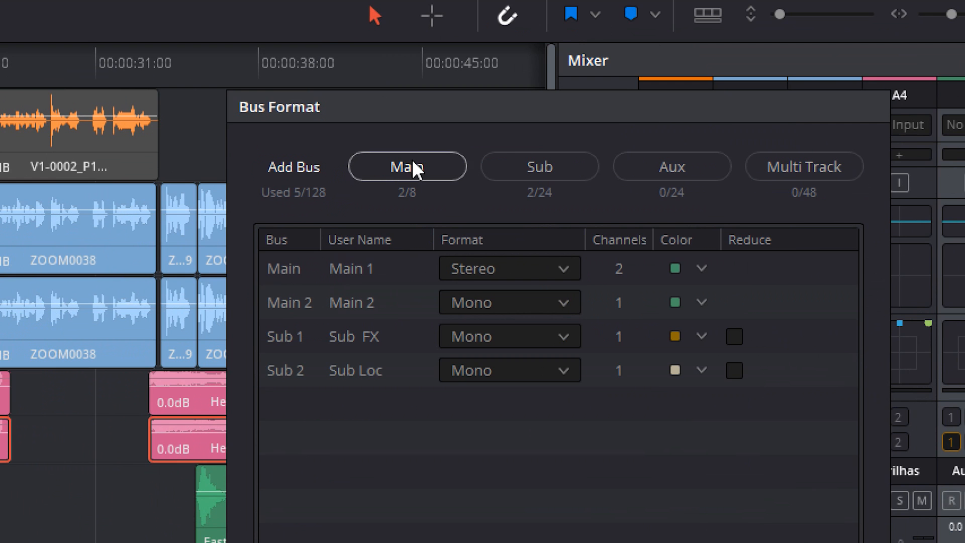
Rename the Main 1 bus as ES and the Main 2 bus as PT, and confirm the bus format.
{"action": "double_click", "coordinate": [370, 269]}
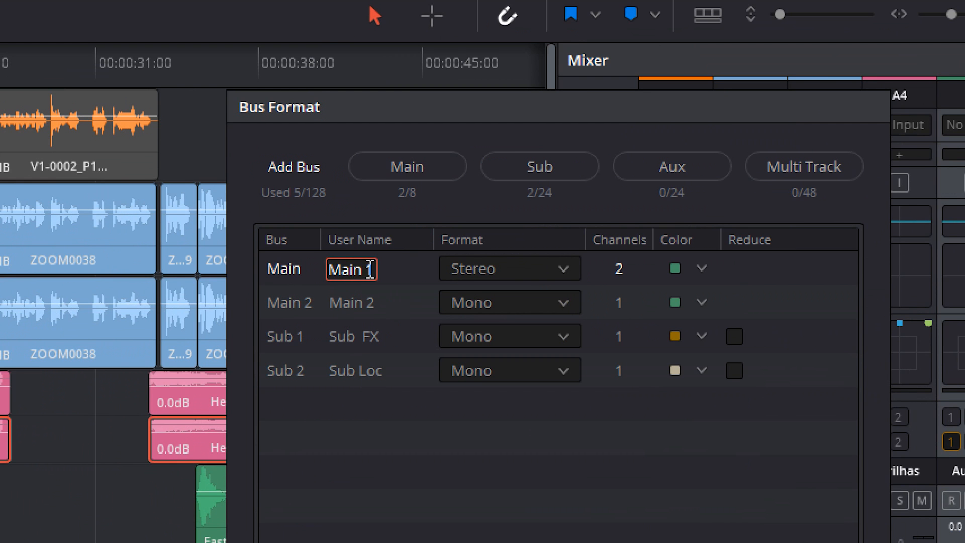
{"action": "type", "text": "ES"}
{"action": "double_click", "coordinate": [351, 302]}
{"action": "type", "text": "PT"}
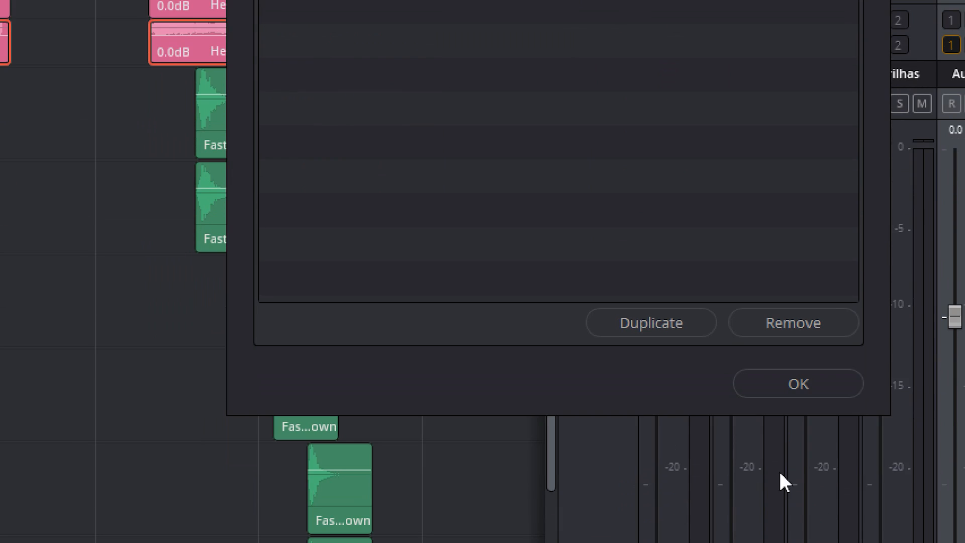
{"action": "left_click", "coordinate": [824, 384]}
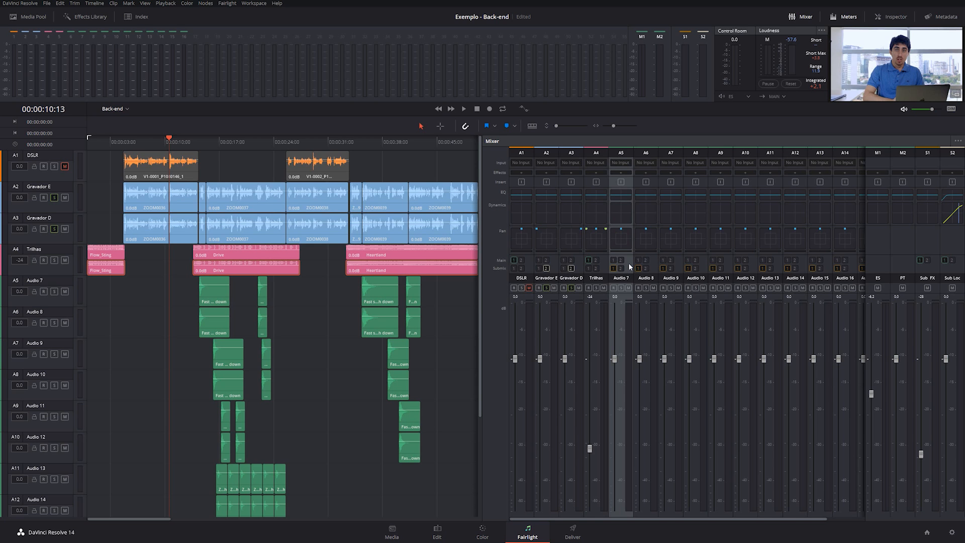
Return to the Deliver page's audio settings, try adding three extra output tracks, and remove them again.
{"action": "left_click", "coordinate": [572, 530]}
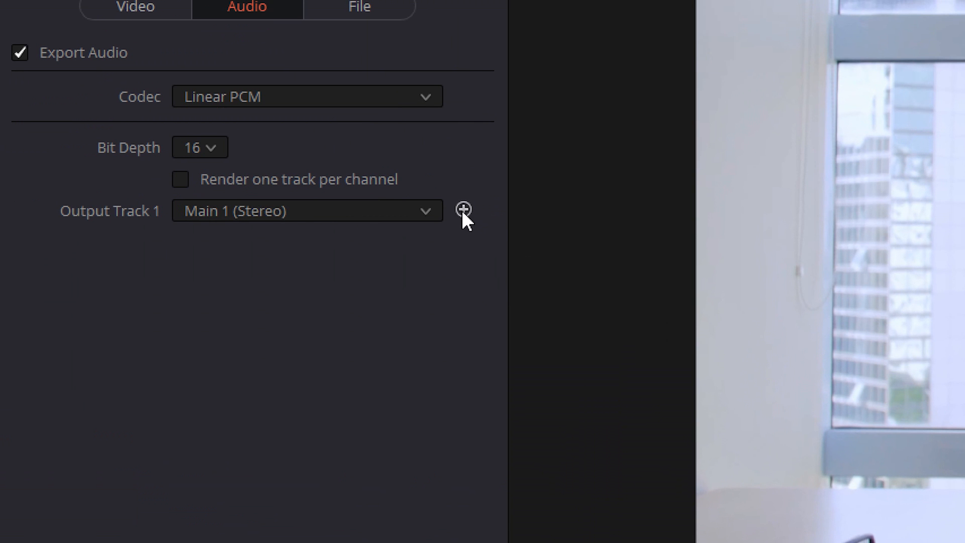
{"action": "left_click", "coordinate": [463, 209]}
{"action": "left_click", "coordinate": [485, 242]}
{"action": "left_click", "coordinate": [485, 273]}
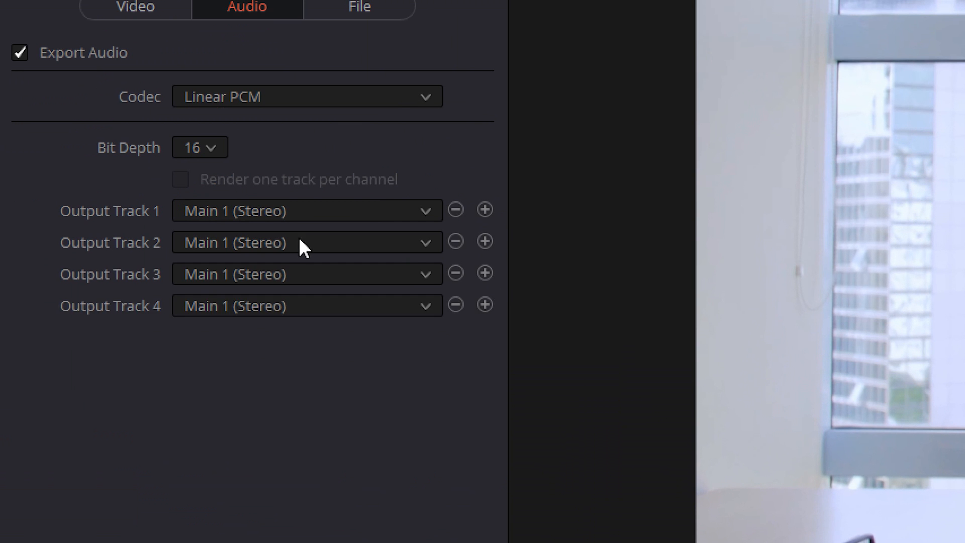
{"action": "left_click", "coordinate": [298, 243]}
{"action": "left_click", "coordinate": [254, 288]}
{"action": "left_click", "coordinate": [459, 304]}
{"action": "left_click", "coordinate": [454, 273]}
{"action": "left_click", "coordinate": [455, 241]}
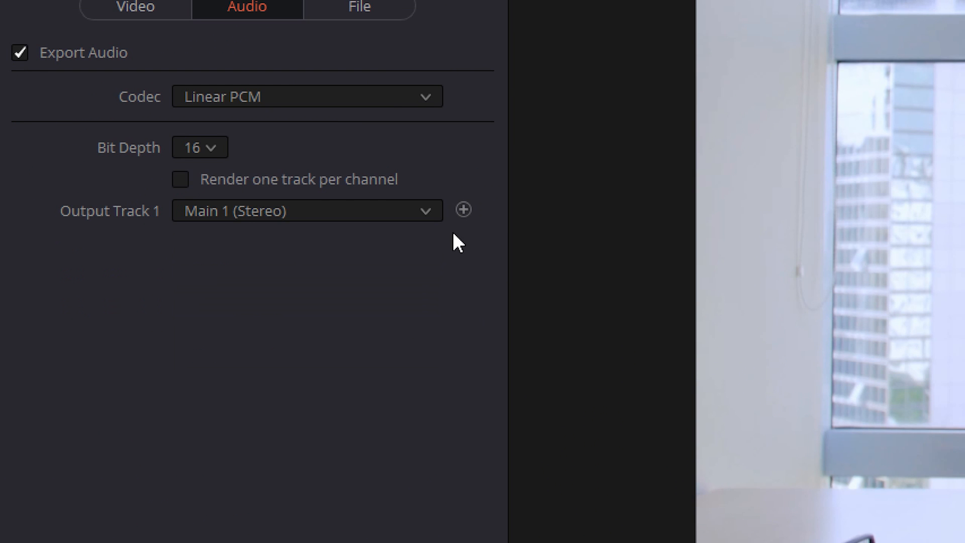
Check the source choices for Output Track 1 and keep it on Main 1 (Stereo).
{"action": "left_click", "coordinate": [305, 212]}
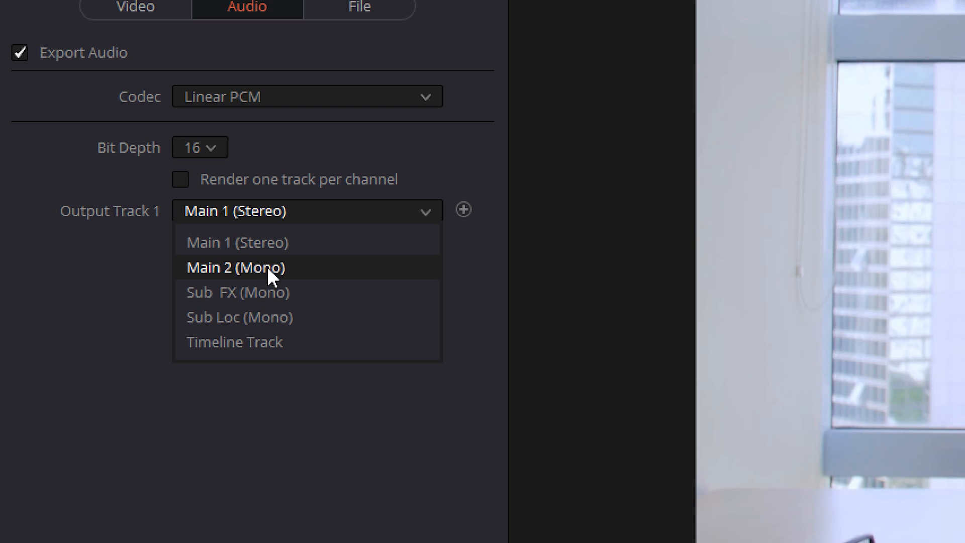
{"action": "left_click", "coordinate": [394, 247]}
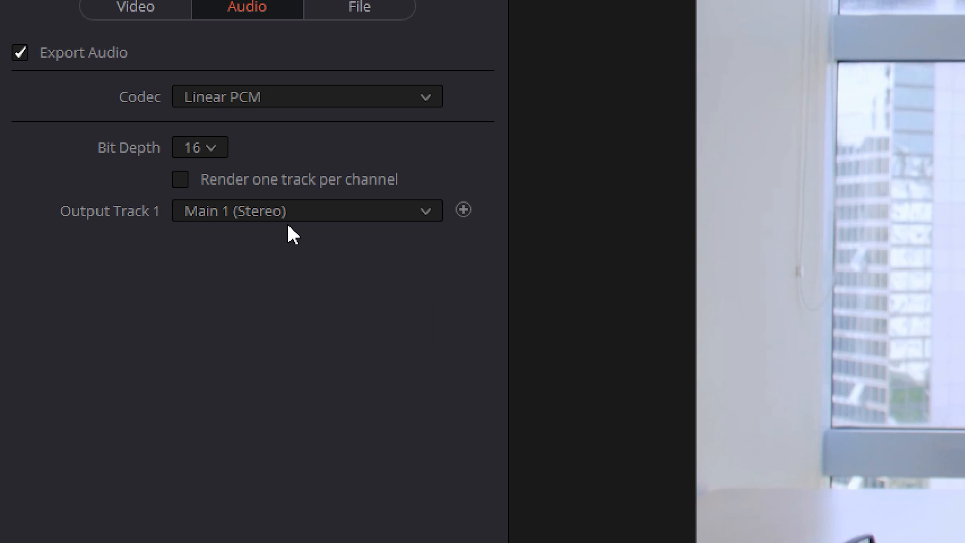